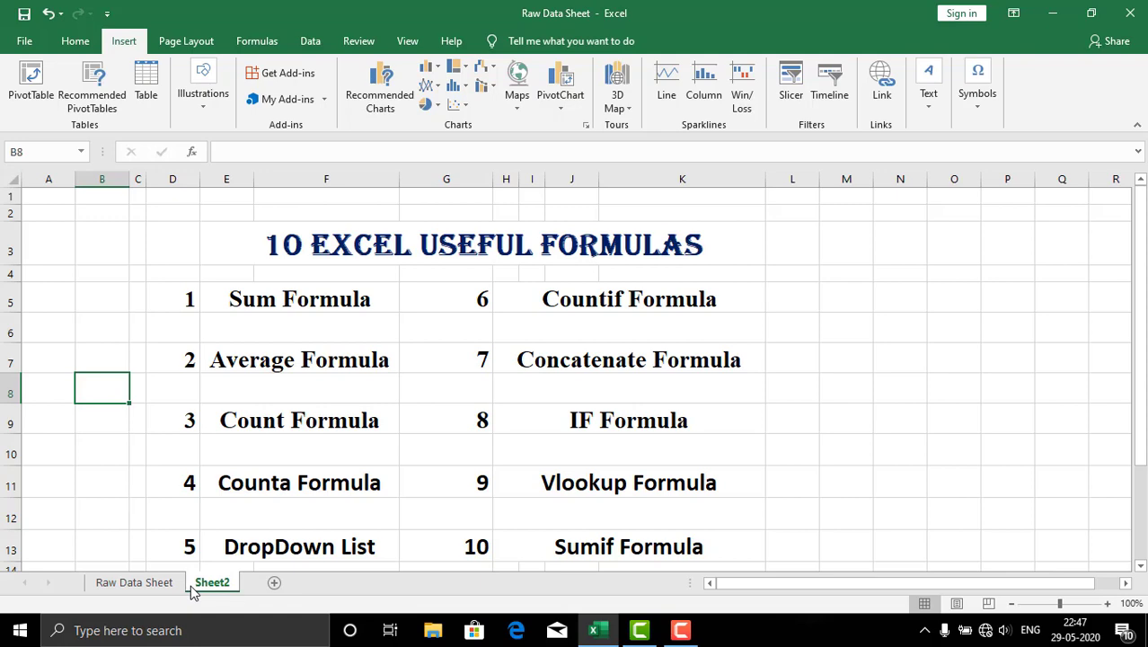
# - On the Raw Data Sheet, total the first row's January to June sales in cell L2 with =SUM(F2,G2,H2,I2,J2,K2)
pyautogui.click(148, 584)
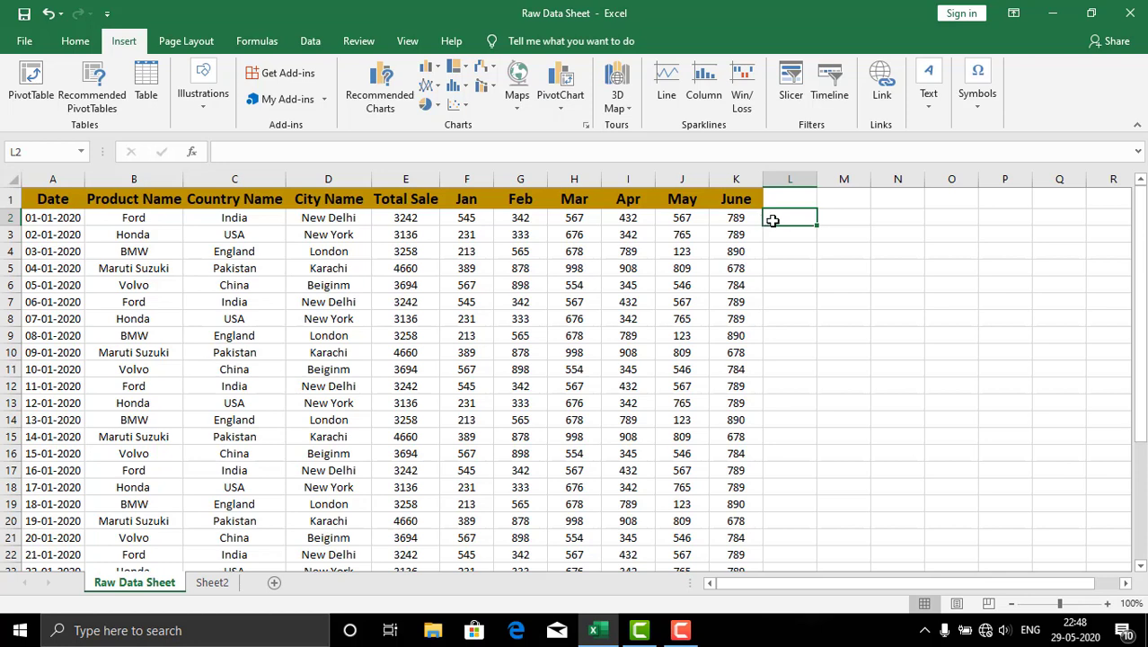
pyautogui.write('=sum')
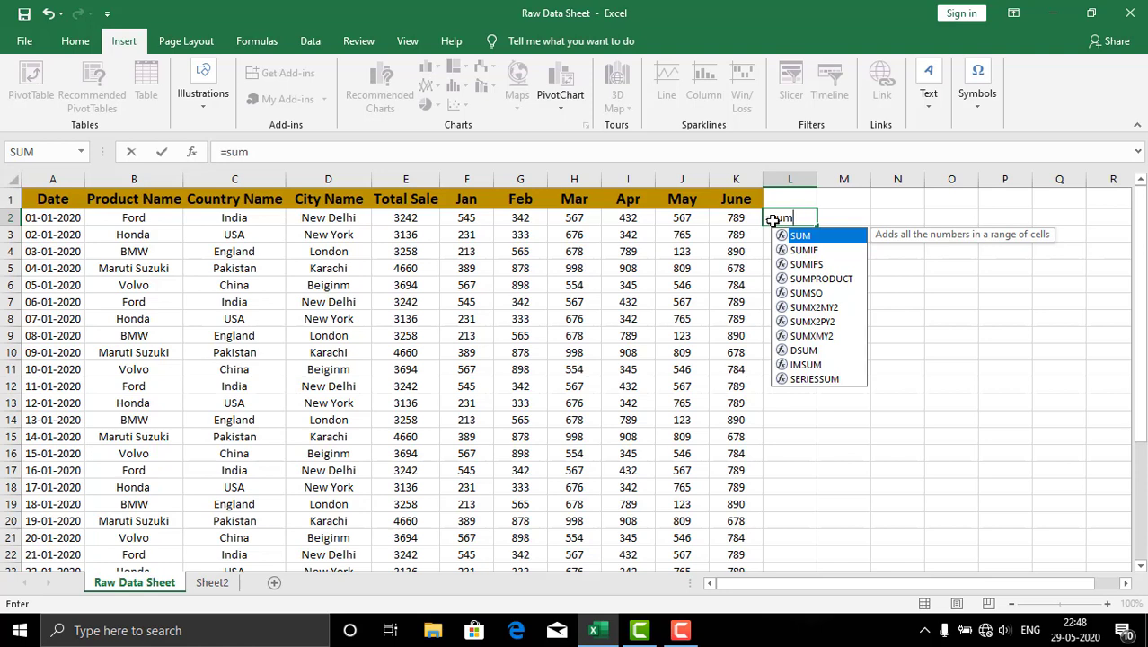
pyautogui.write('(')
pyautogui.click(466, 218)
pyautogui.write(',')
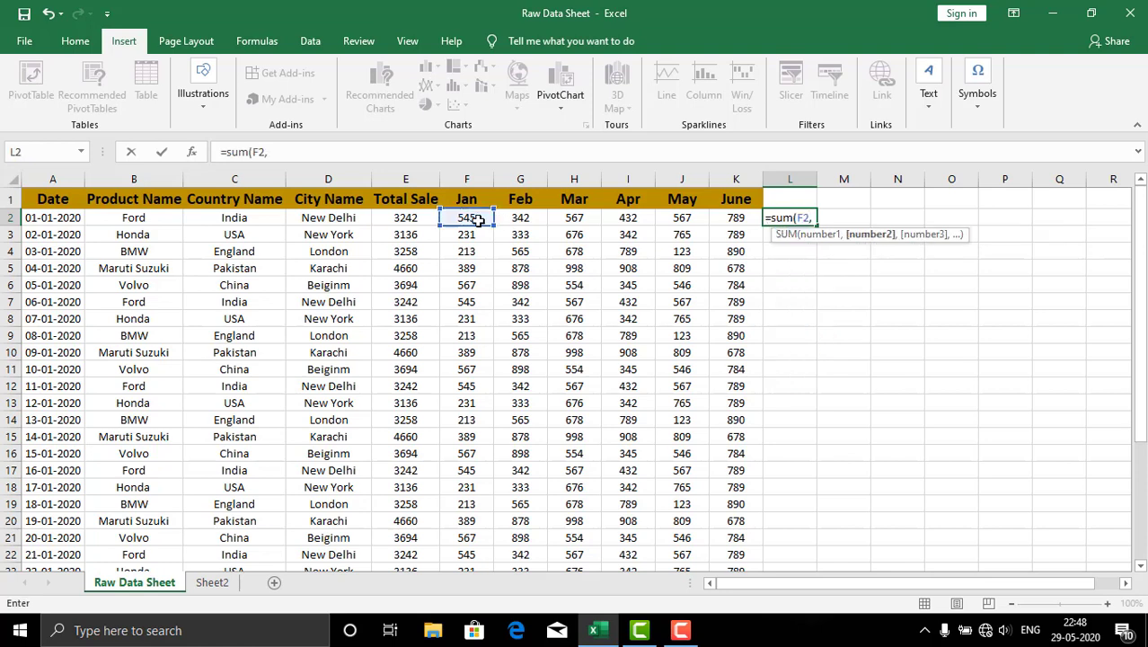
pyautogui.click(520, 219)
pyautogui.write(',')
pyautogui.click(574, 218)
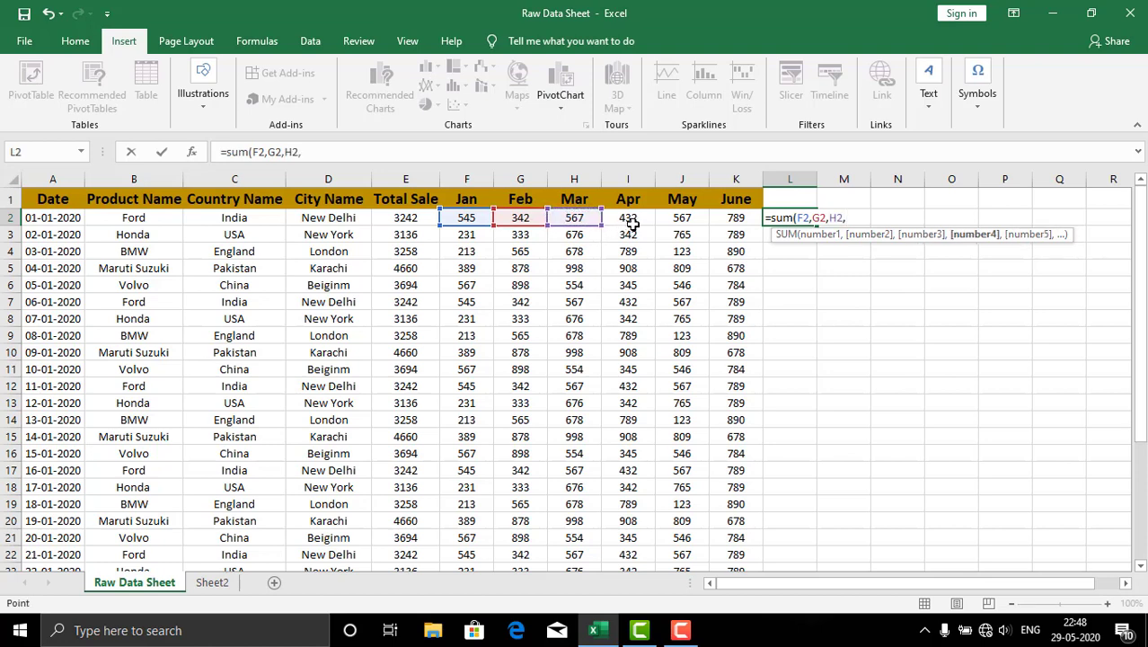
pyautogui.write(',I2,J2,K2')
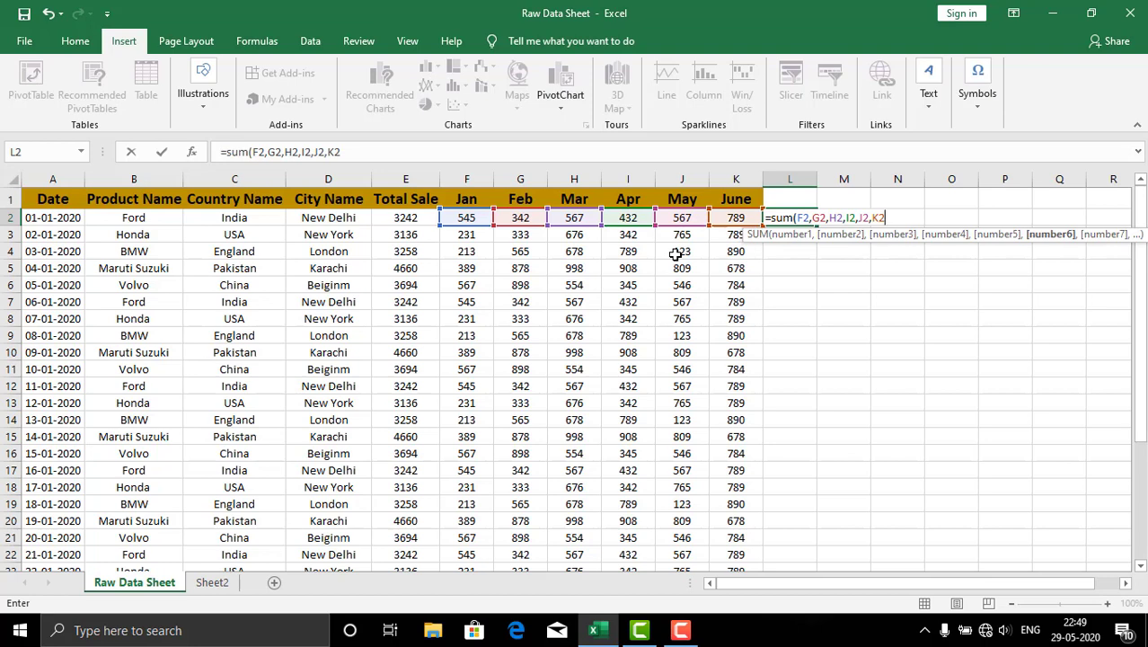
pyautogui.write(')')
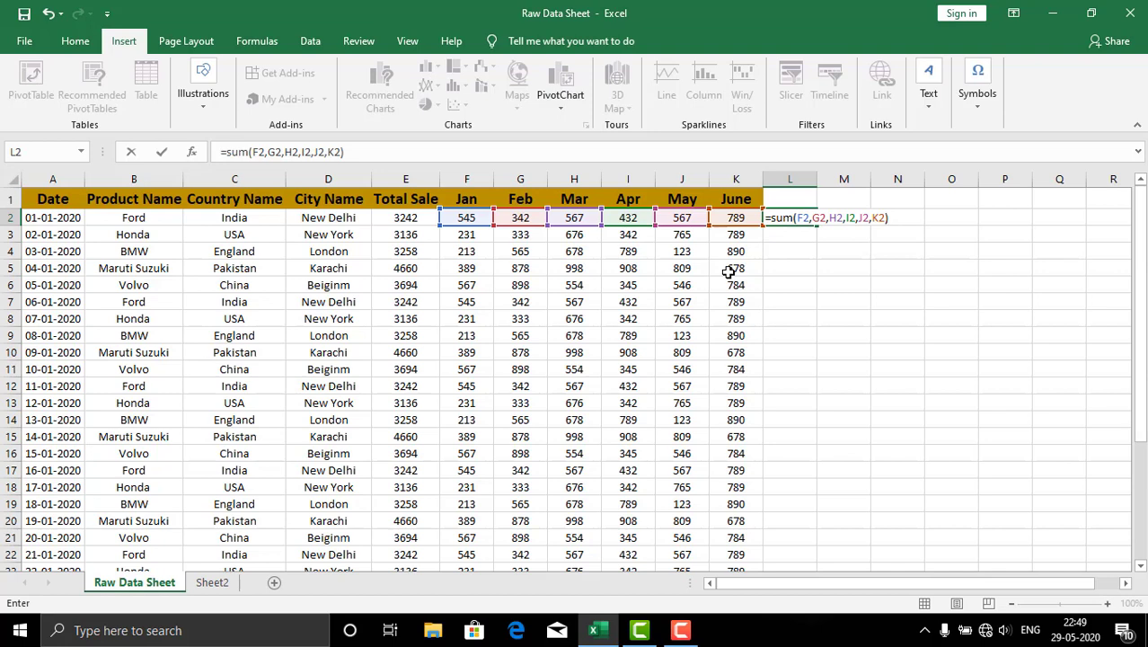
pyautogui.hotkey('ctrl', 'Return')
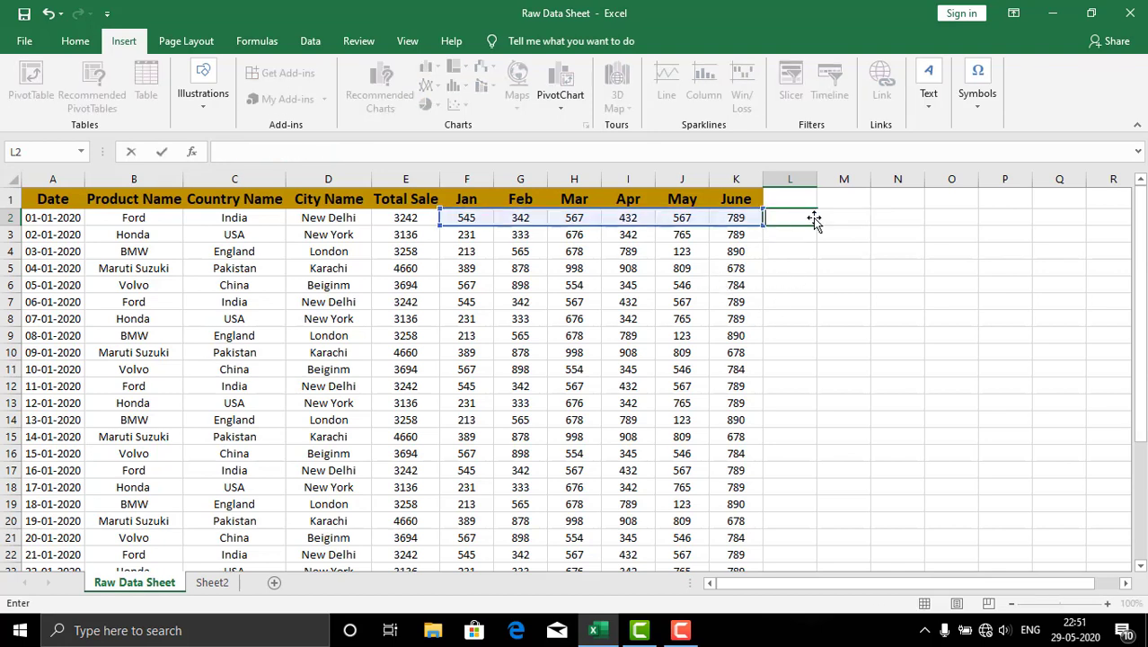
# - Enter the total in cell L2 as a range formula, =SUM(F2:K2), covering January through June
pyautogui.write('=')
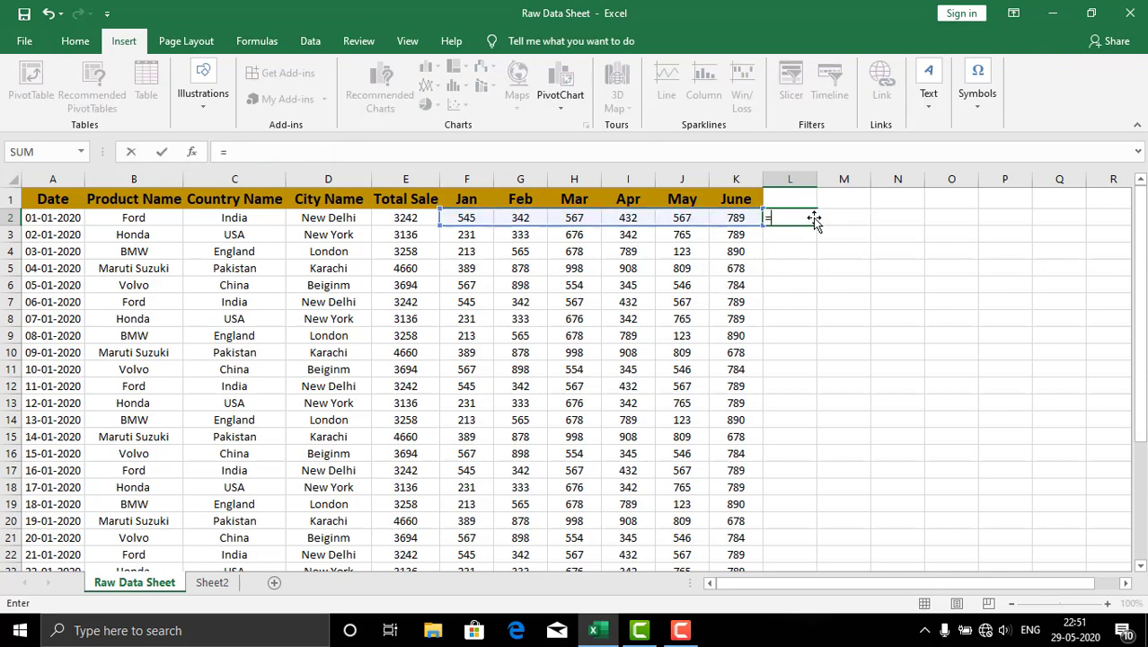
pyautogui.write('sum(')
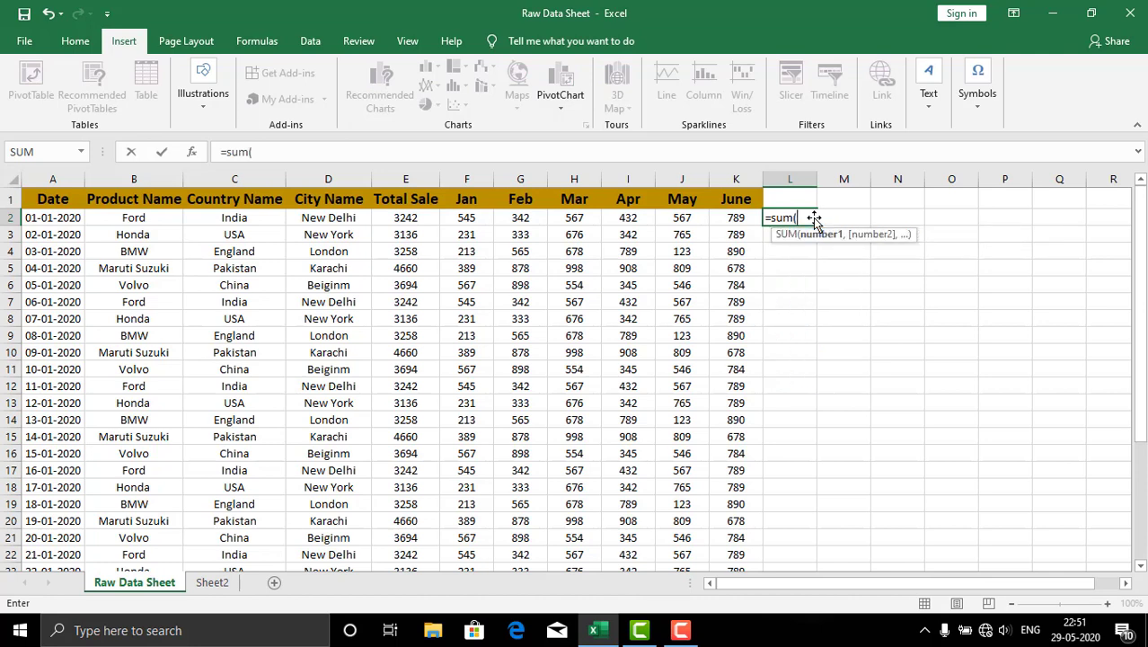
pyautogui.click(459, 217)
pyautogui.press('F8')
pyautogui.click(735, 217)
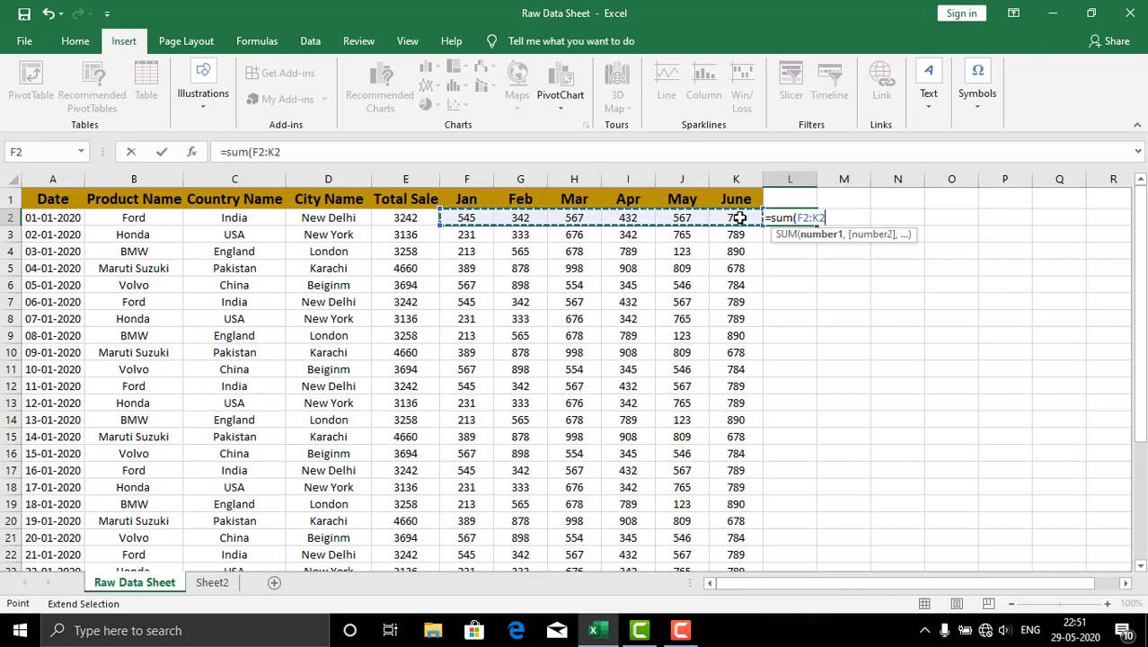
pyautogui.write(')')
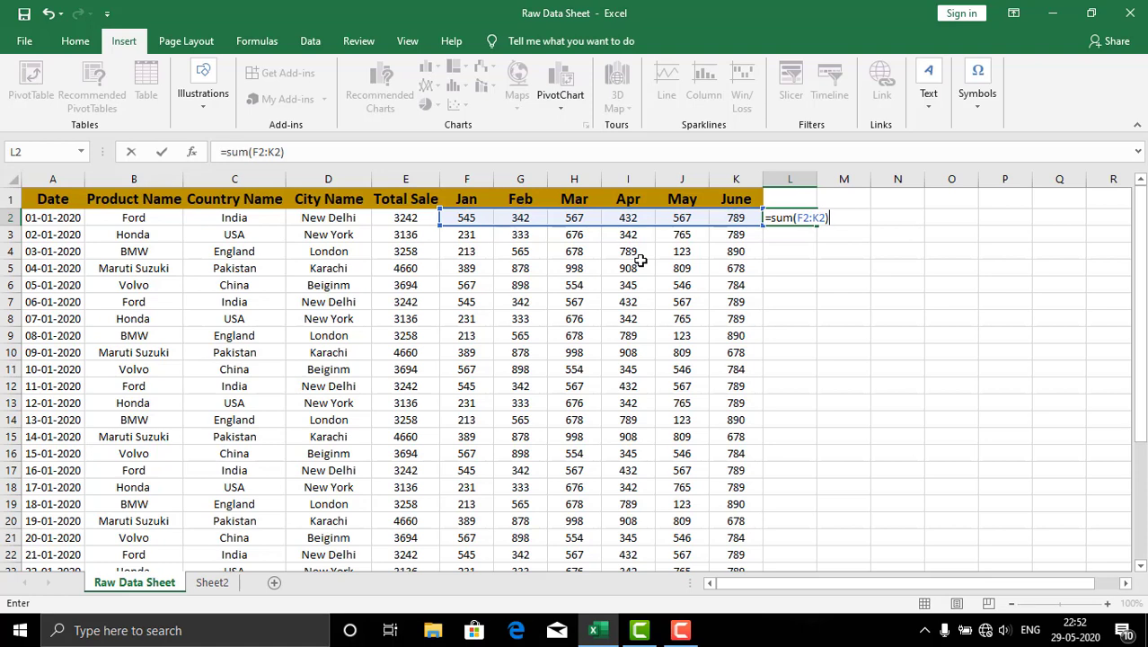
pyautogui.press('Return')
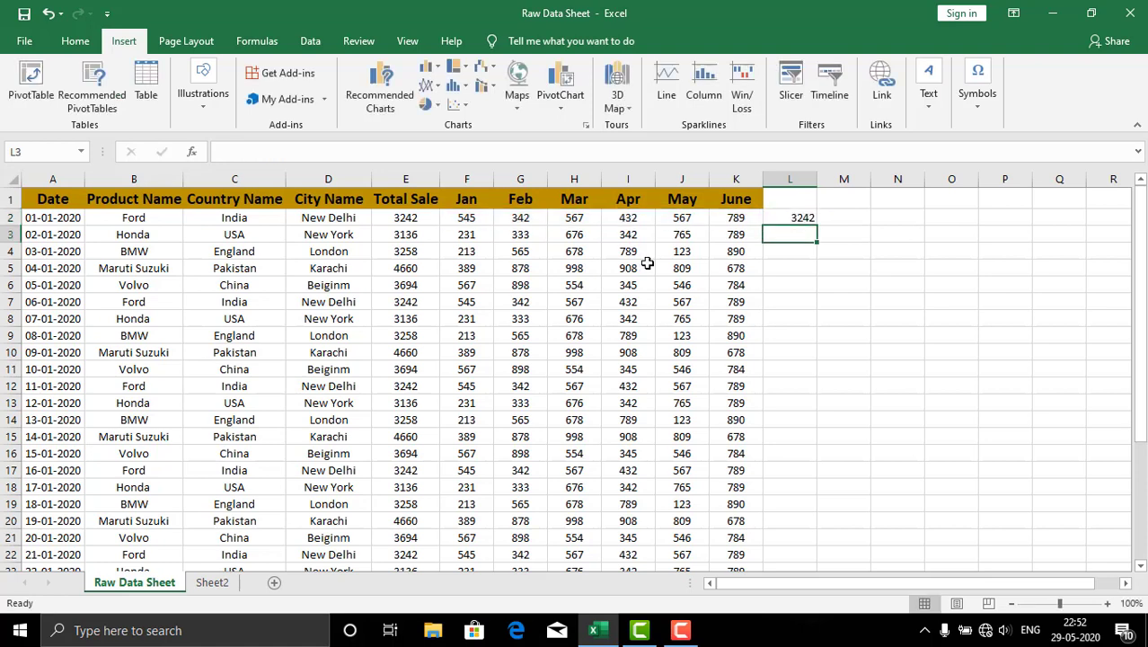
# - Replace the formula in cell L2 with =SUM(10+6+40) to add literal numbers
pyautogui.click(789, 220)
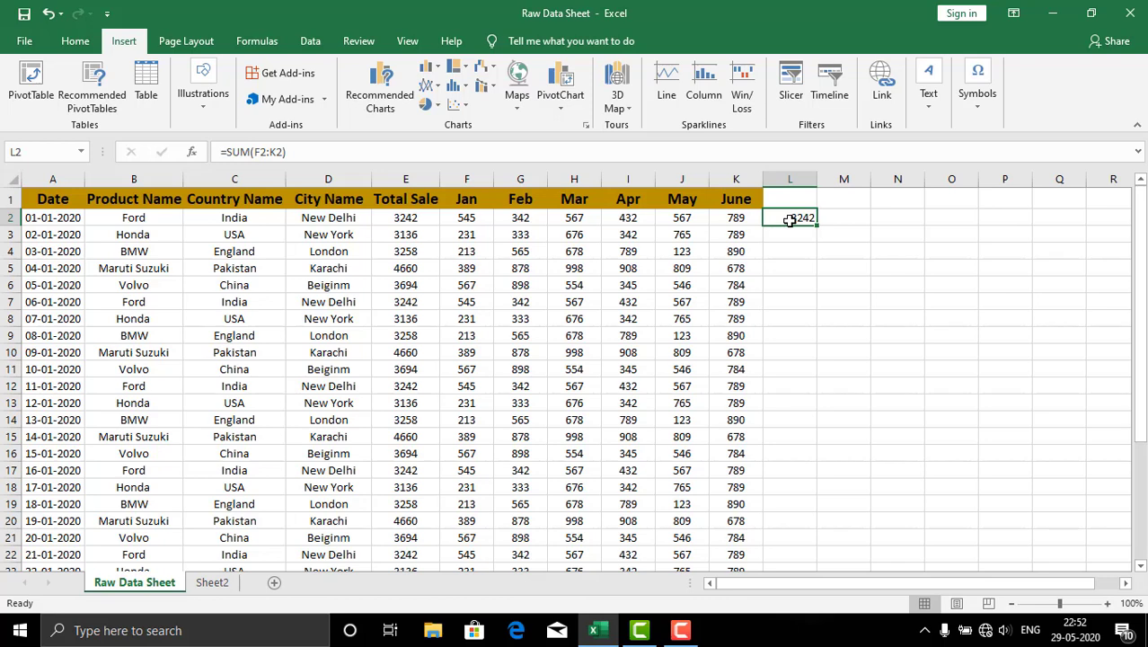
pyautogui.press('BackSpace')
pyautogui.write('=sum(')
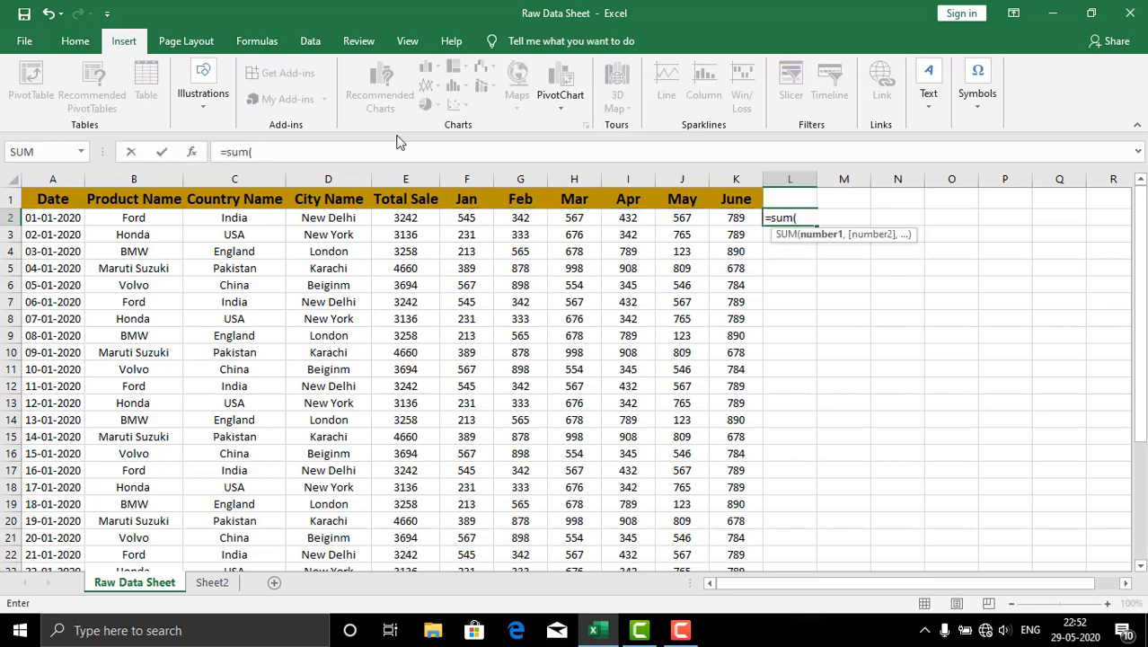
pyautogui.write('10+6+40)')
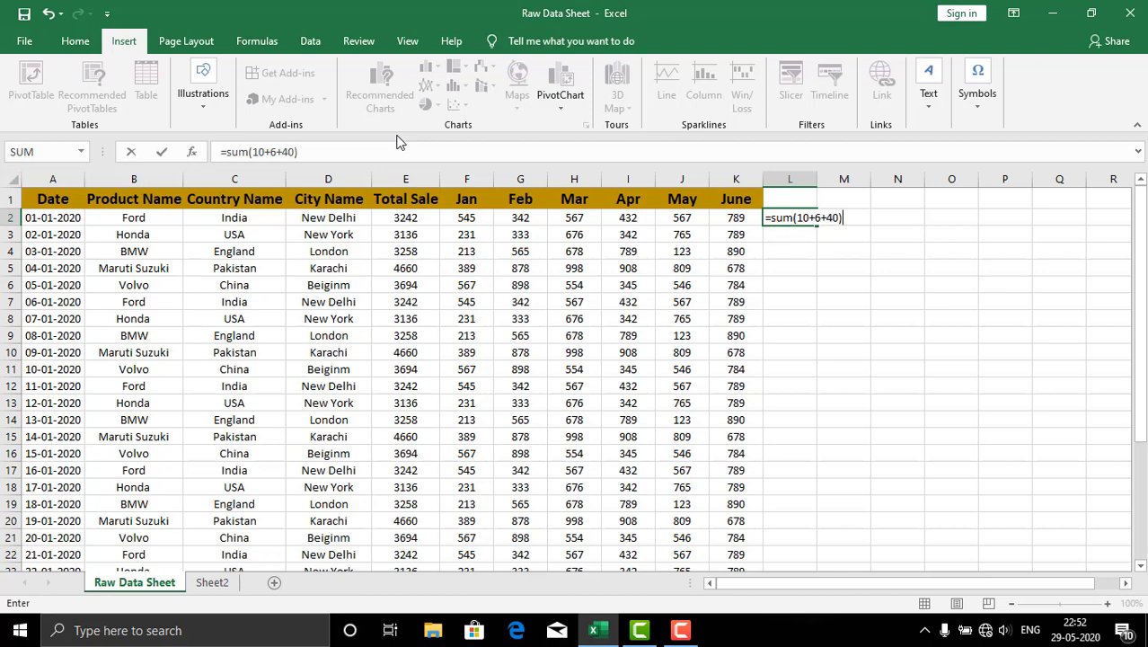
pyautogui.hotkey('ctrl', 'Return')
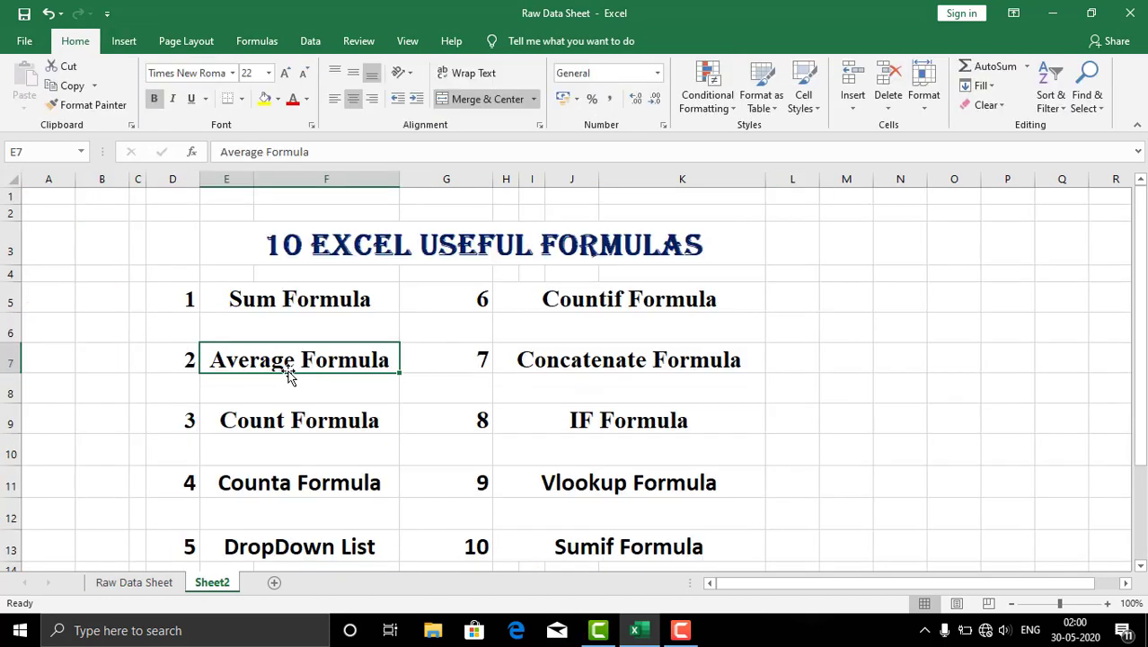
# - Go back to the Raw Data Sheet and clear the contents of cell L2
pyautogui.click(142, 584)
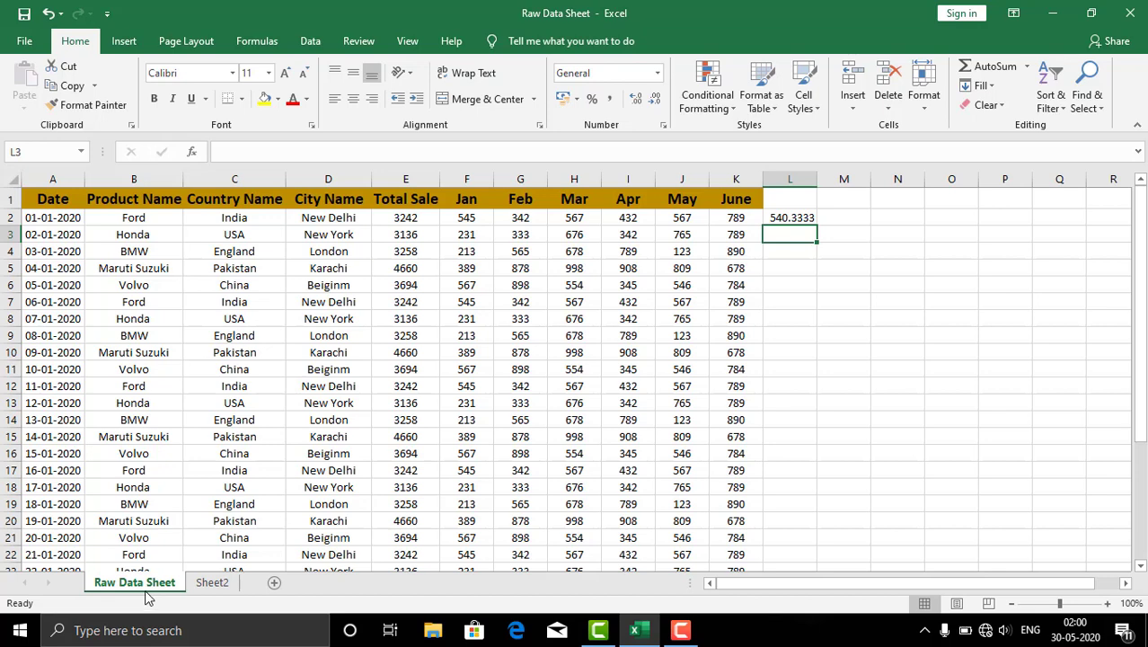
pyautogui.click(789, 221)
pyautogui.press('Delete')
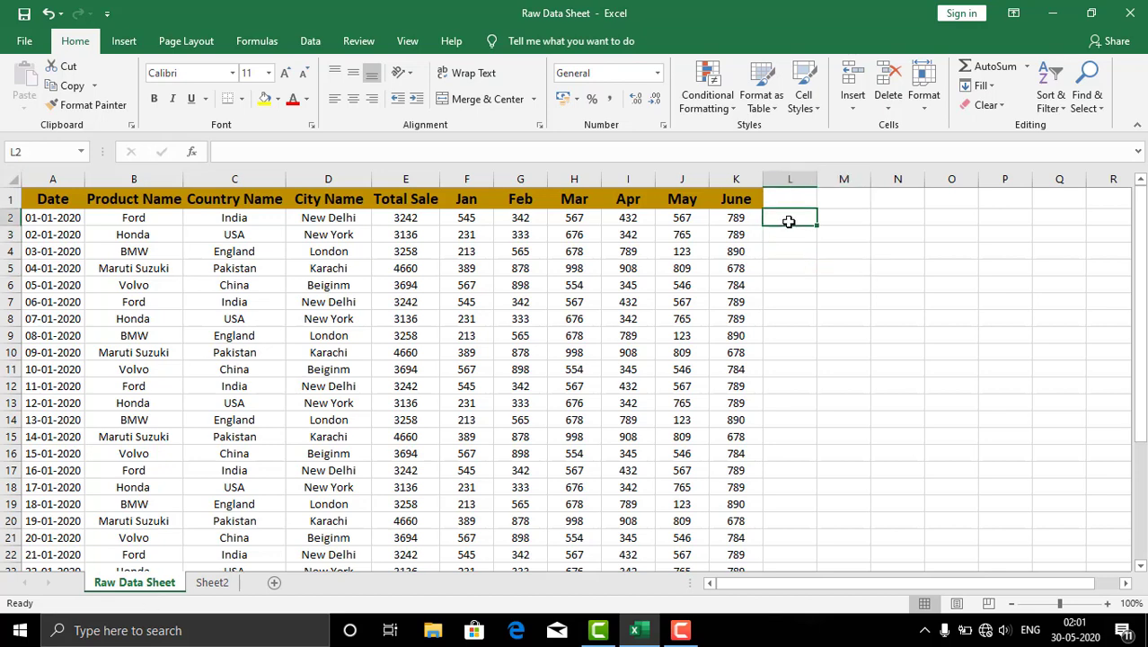
# - Average the January, February, March and June values of row 2 in cell L2 with =AVERAGE(F2,G2,H2,K2)
pyautogui.write('=ave')
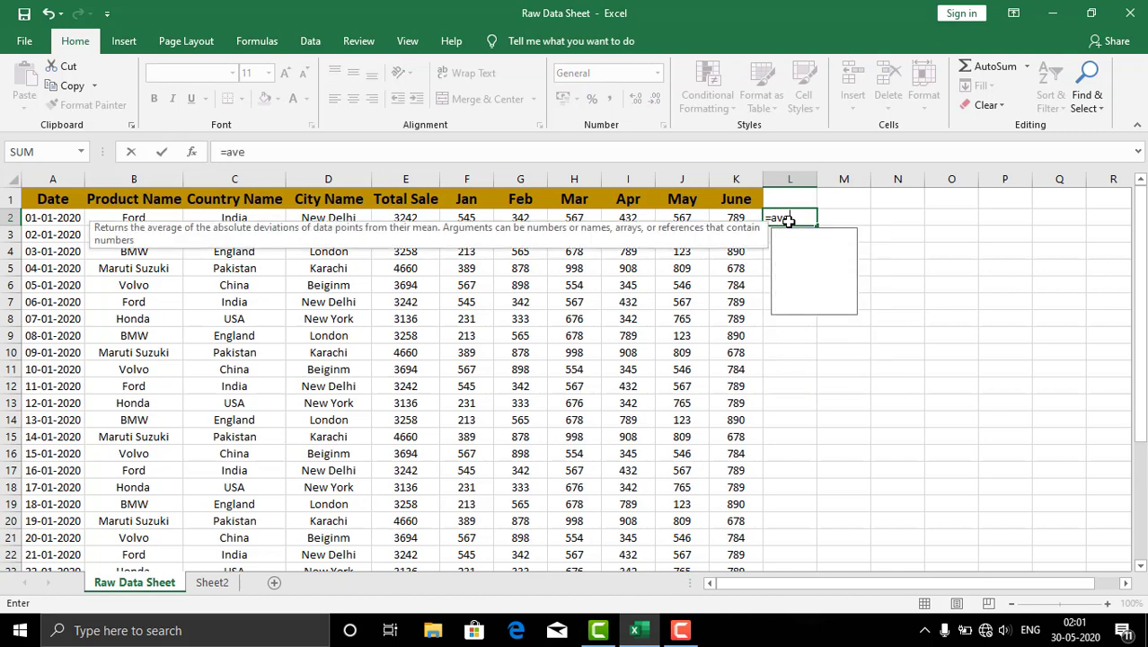
pyautogui.write('rage')
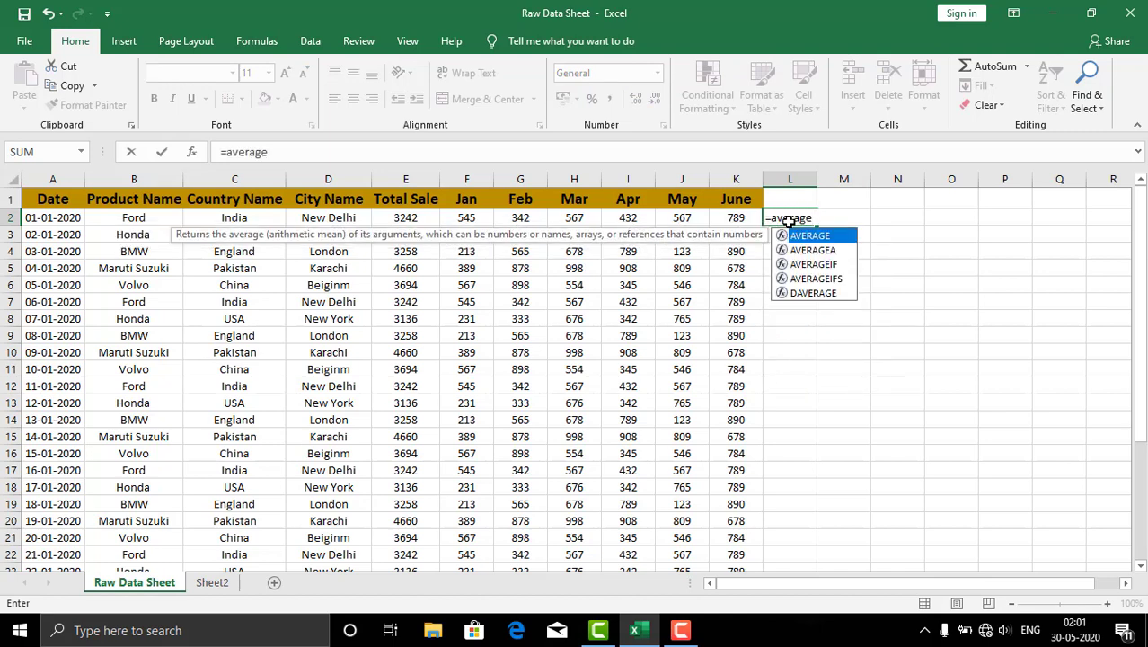
pyautogui.write('(')
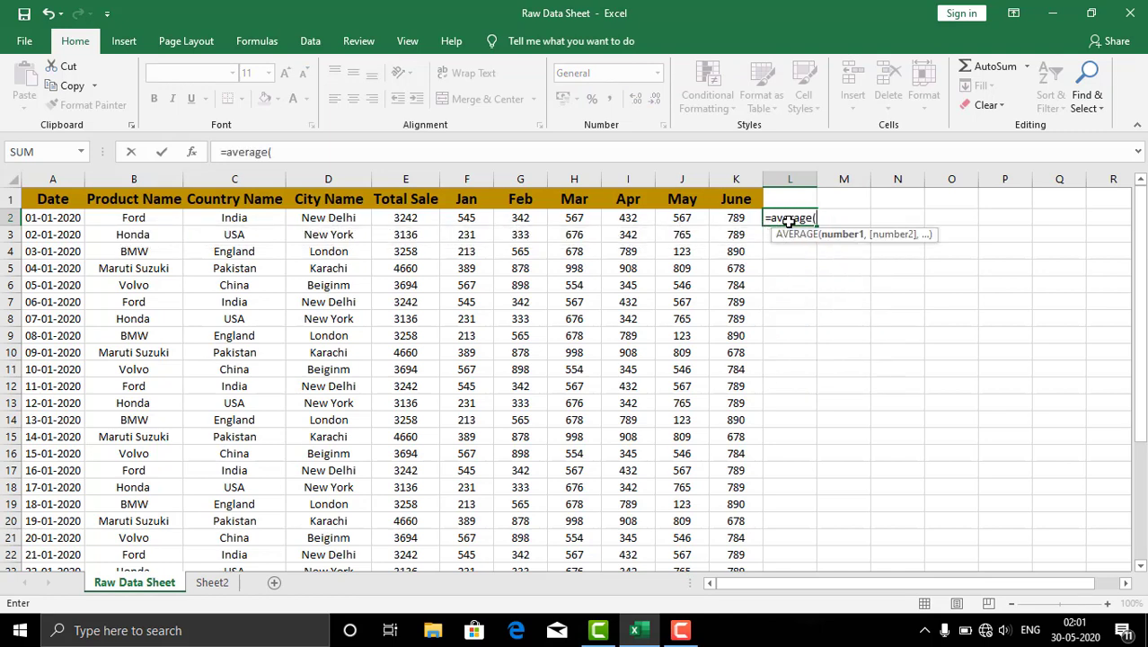
pyautogui.click(467, 218)
pyautogui.write(',')
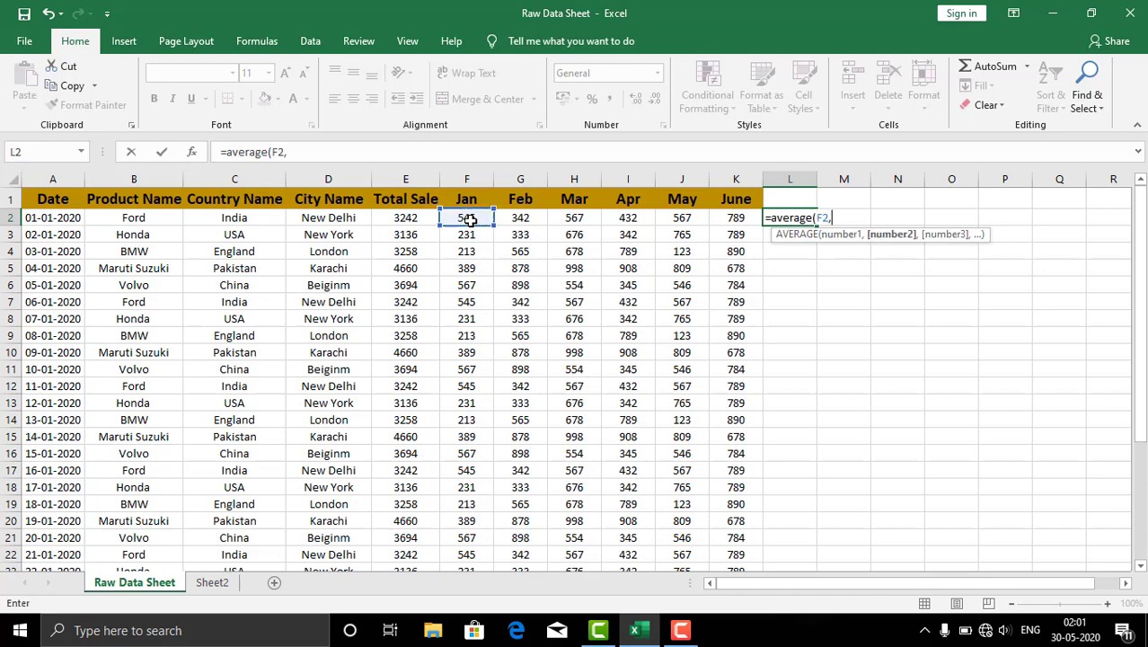
pyautogui.click(520, 218)
pyautogui.write(',')
pyautogui.click(574, 218)
pyautogui.write(',')
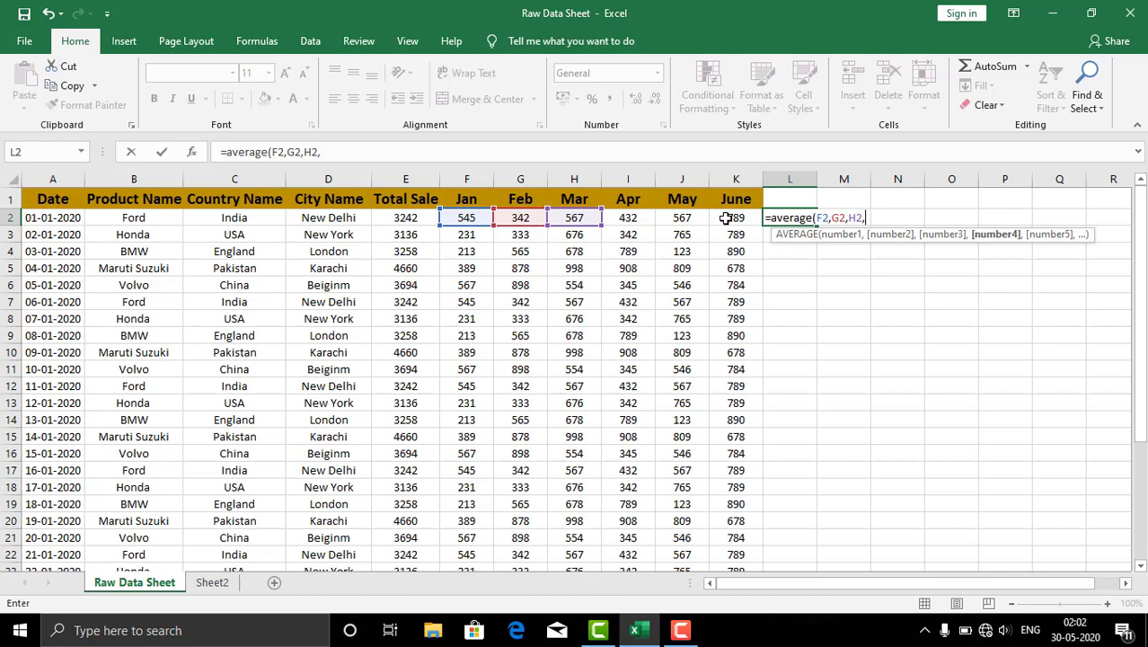
pyautogui.click(725, 219)
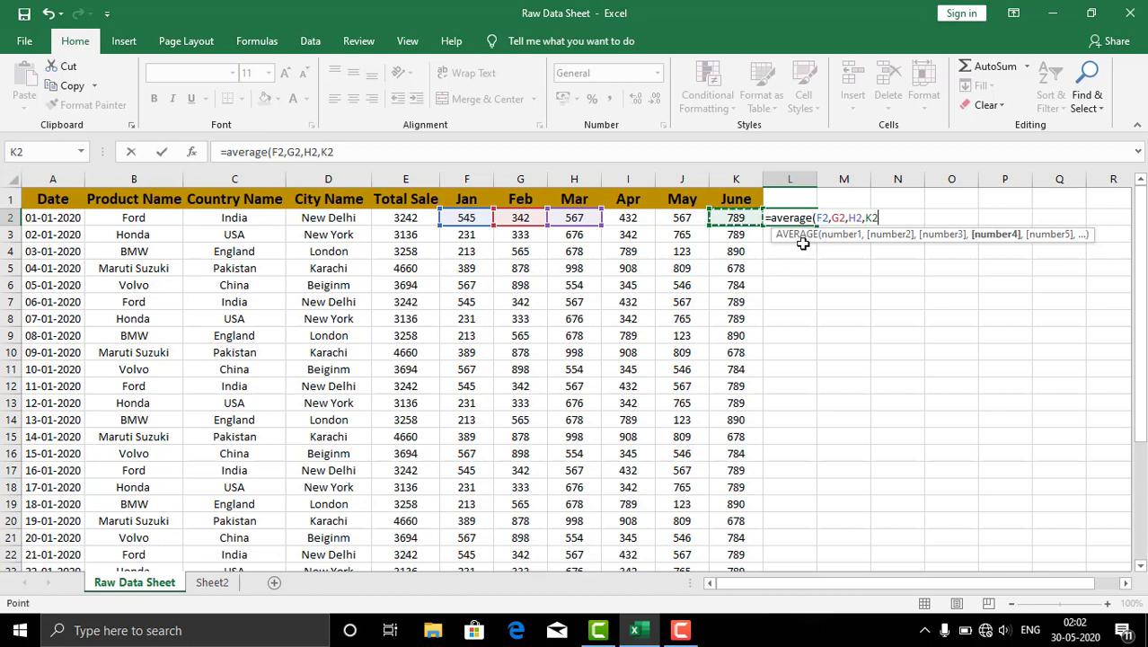
pyautogui.write(')')
pyautogui.press('Return')
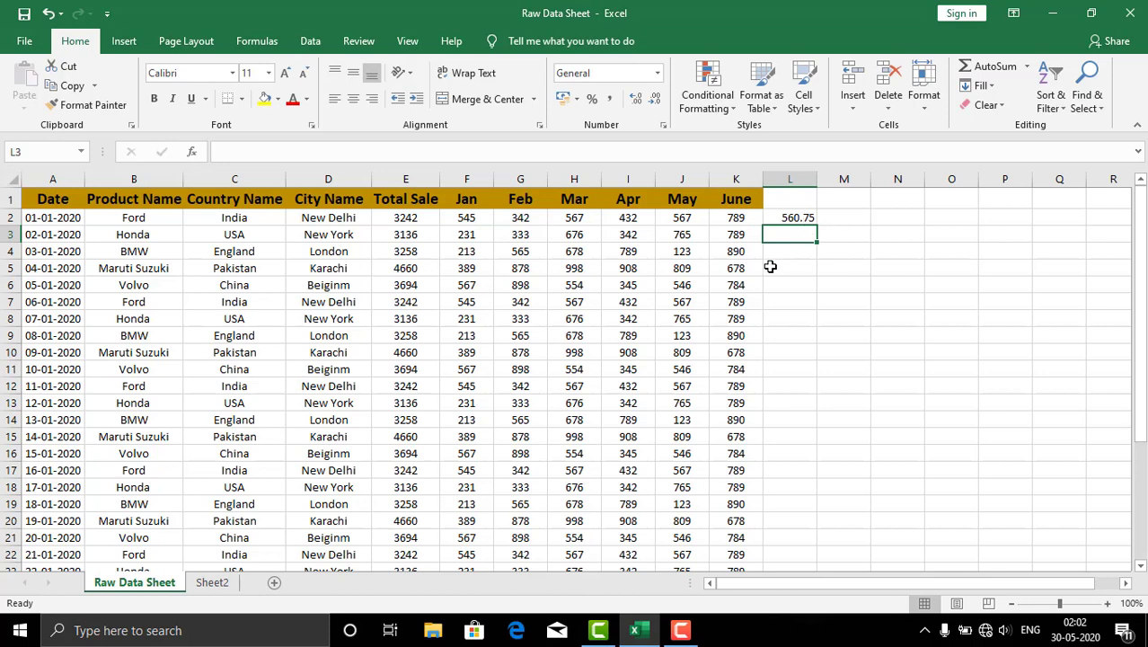
# - Replace the formula in cell L2 with =AVERAGE(F2:K2) to average the full January to June range
pyautogui.click(800, 216)
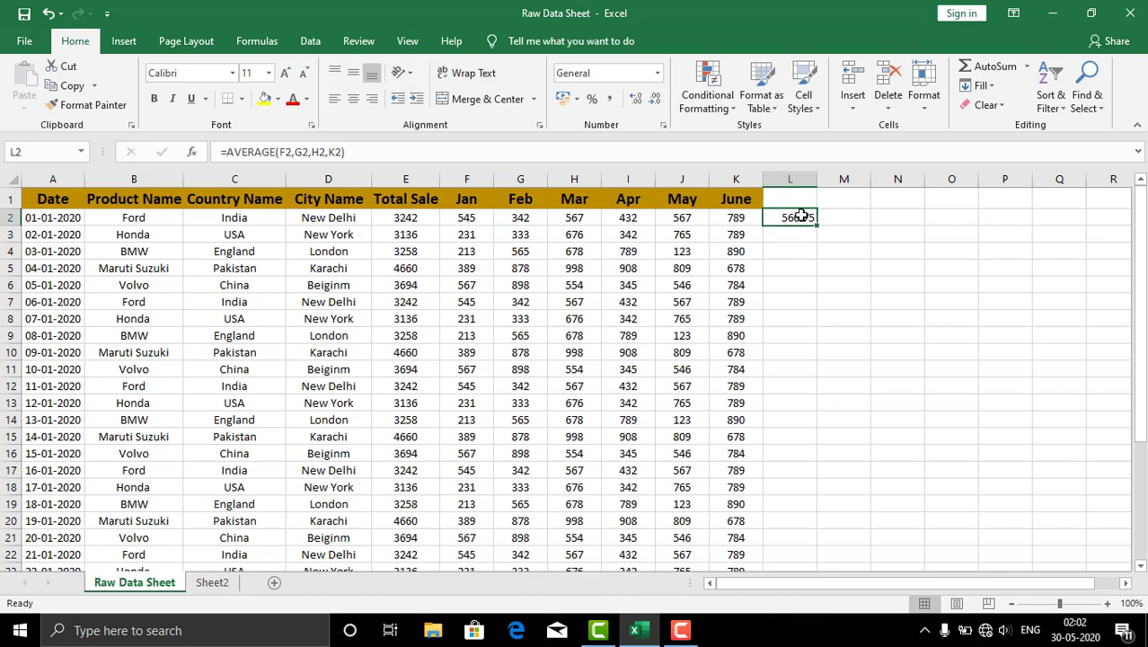
pyautogui.press('BackSpace')
pyautogui.write('=a')
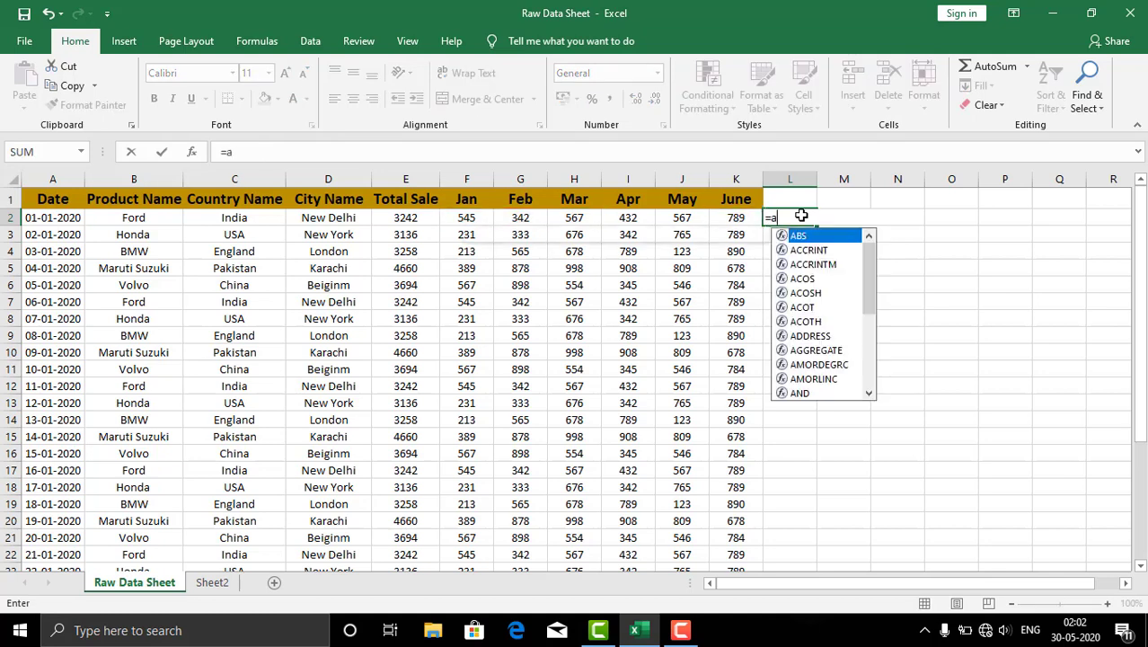
pyautogui.write('verage(')
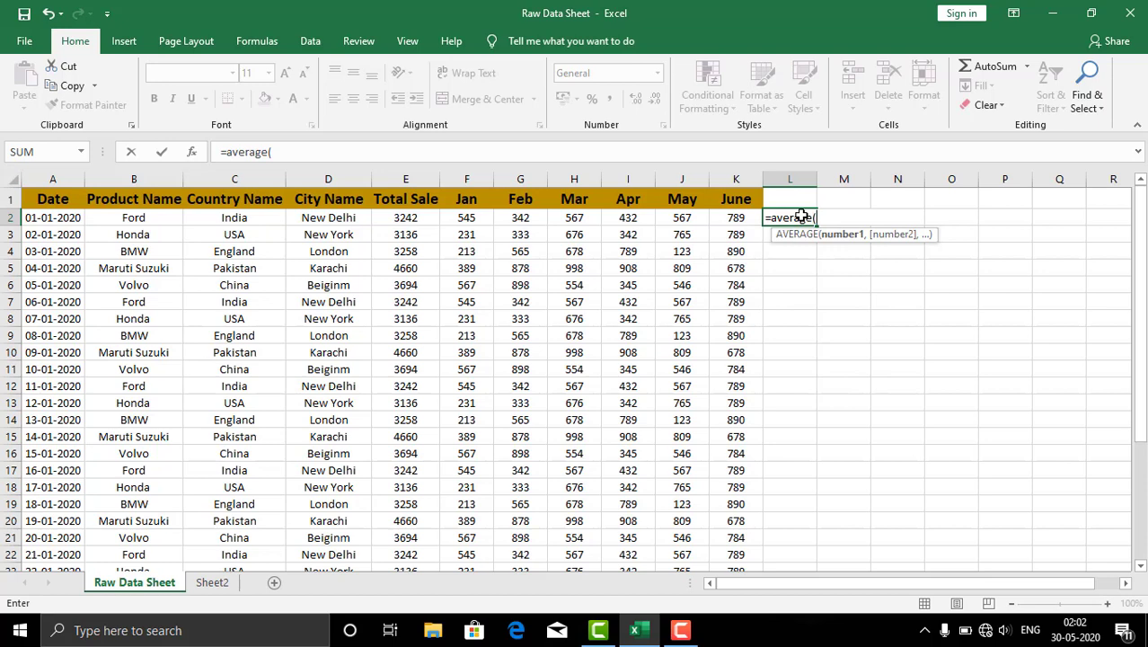
pyautogui.click(462, 218)
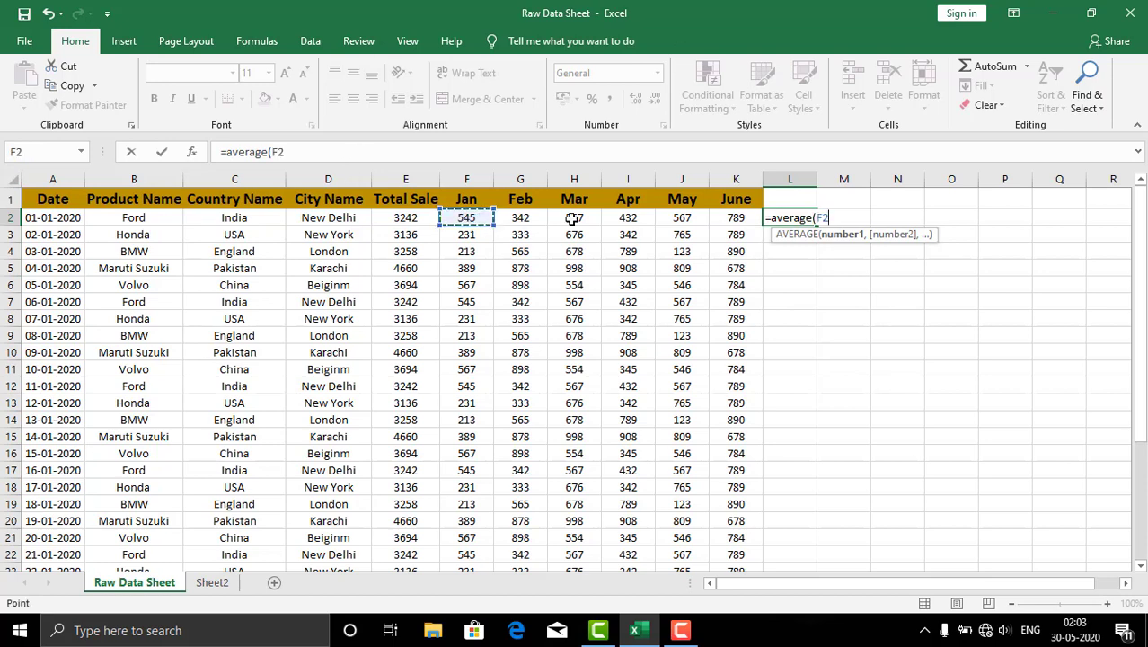
pyautogui.press('F8')
pyautogui.click(714, 219)
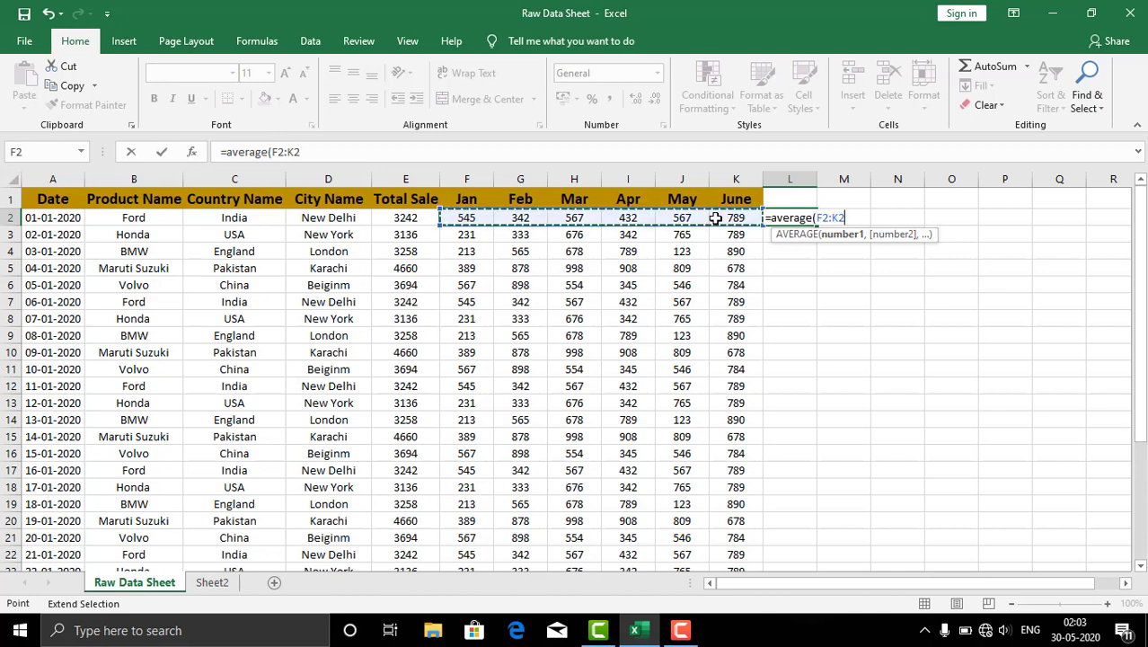
pyautogui.write(')')
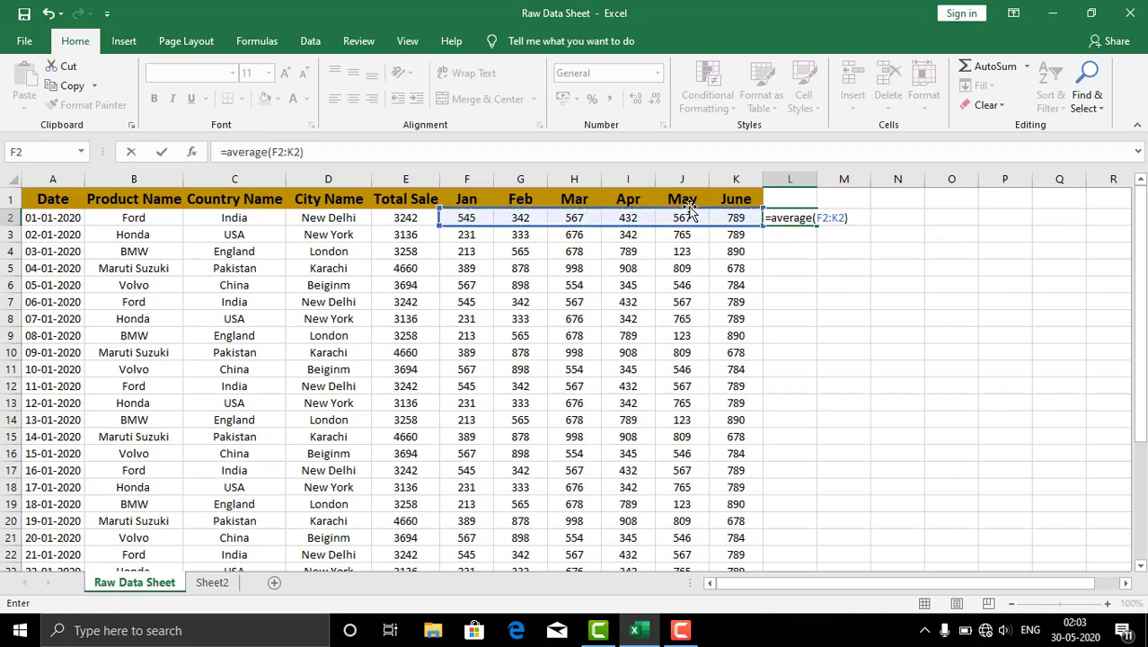
pyautogui.press('Return')
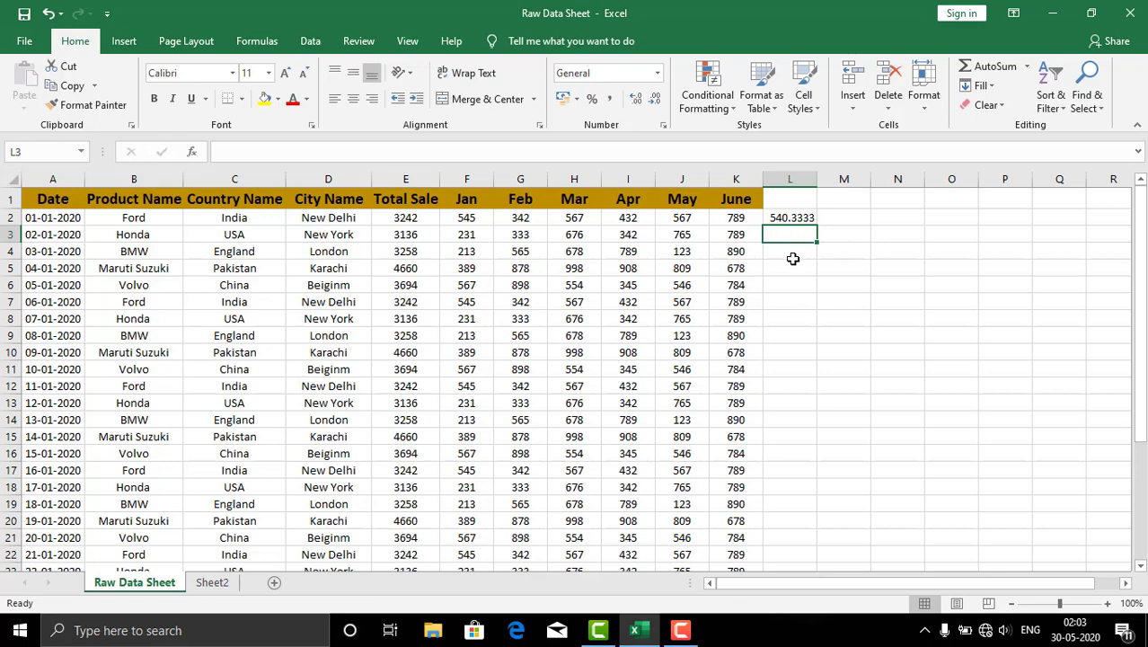
# - Replace the formula in cell L2 with +average(545,342,567) to average literal numbers
pyautogui.doubleClick(789, 220)
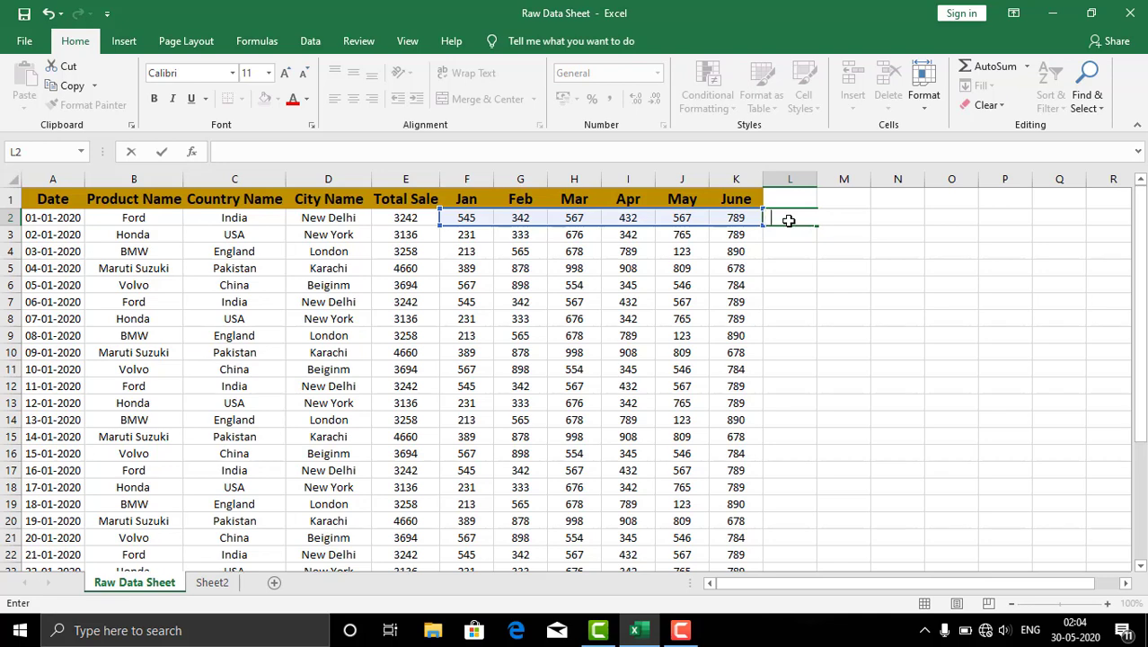
pyautogui.write('+average(')
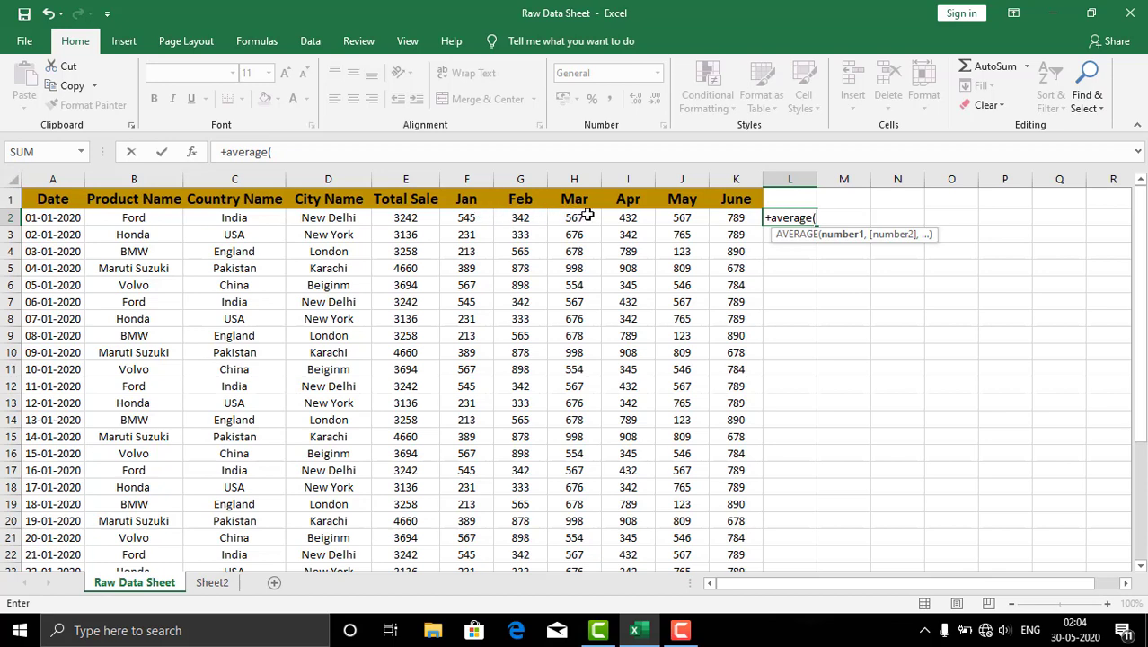
pyautogui.click(471, 218)
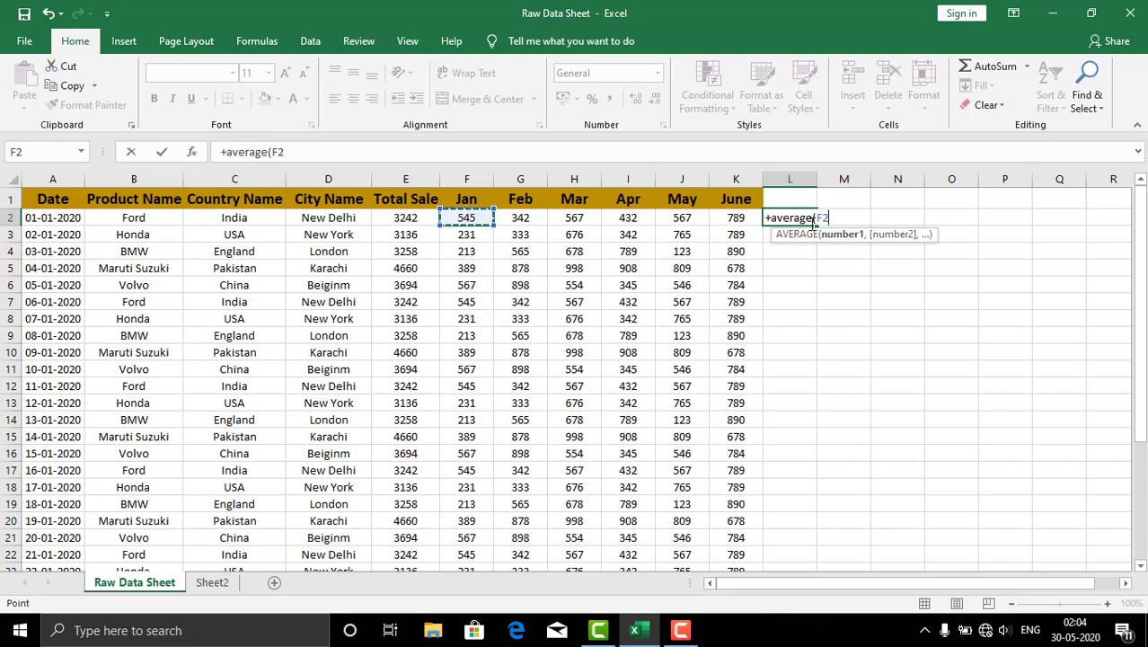
pyautogui.press('BackSpace')
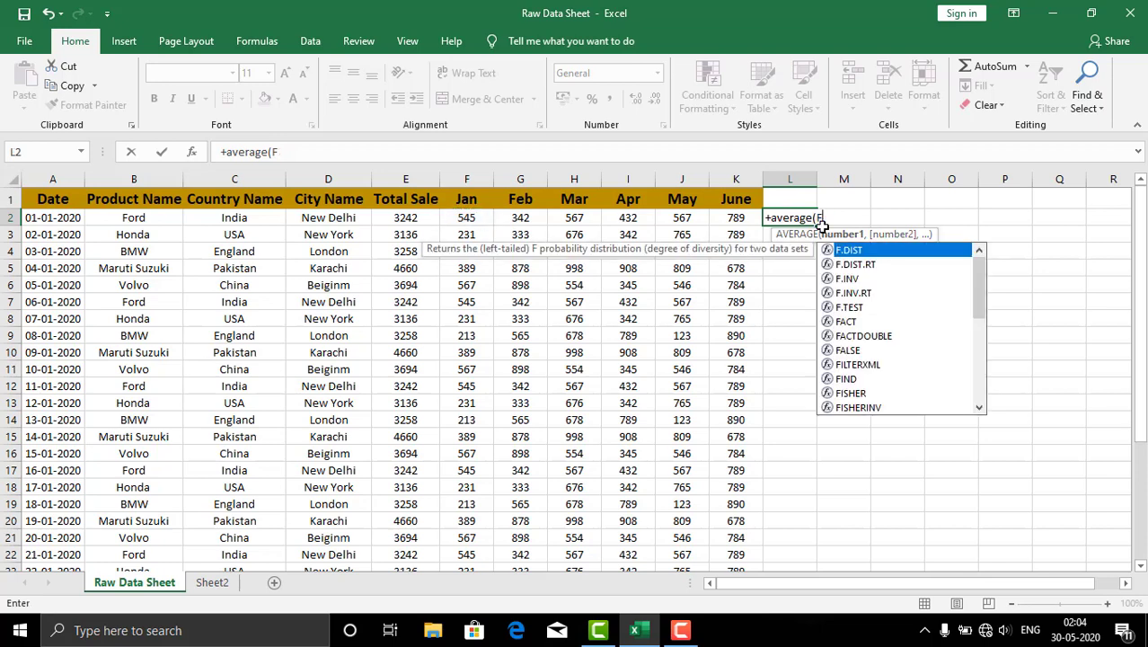
pyautogui.press('BackSpace')
pyautogui.write('545')
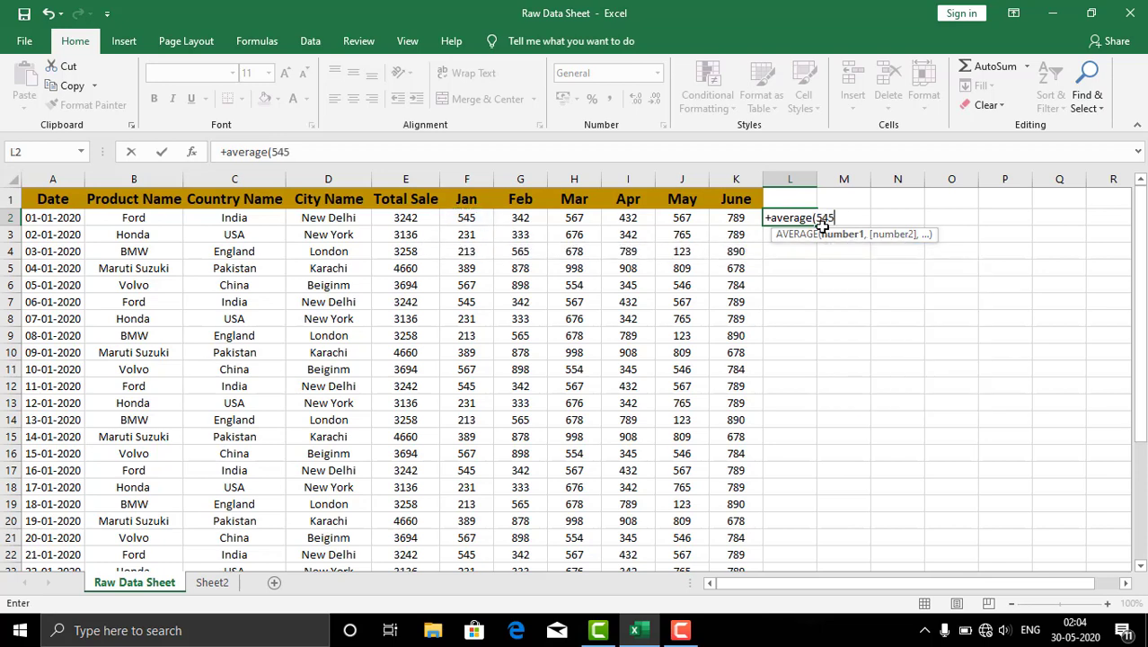
pyautogui.write(',')
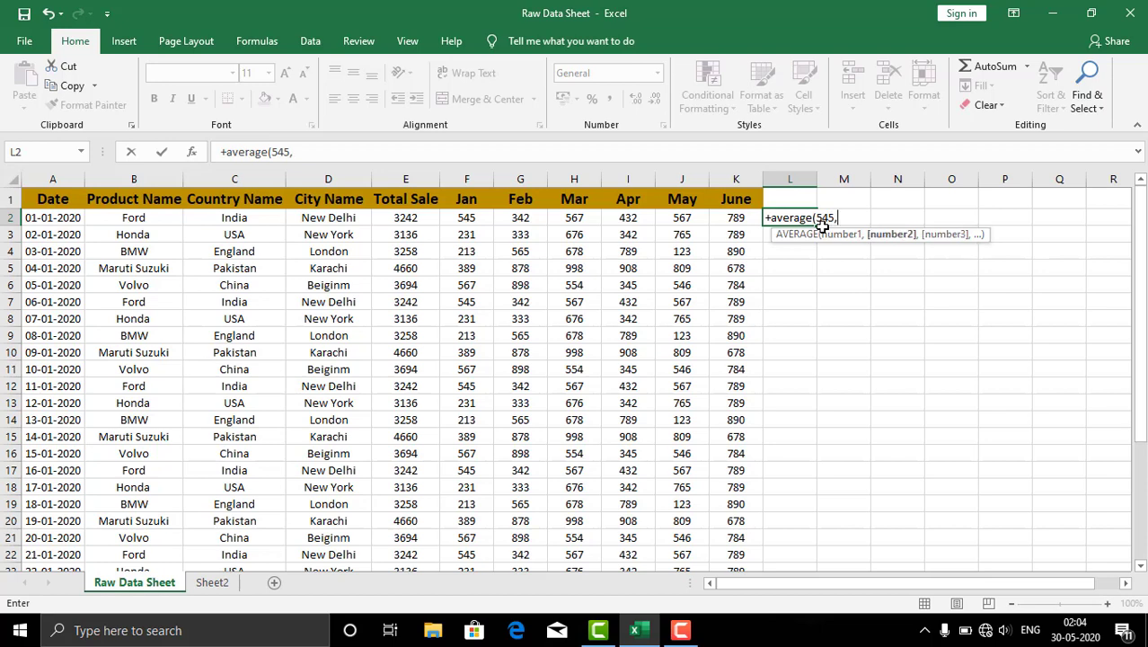
pyautogui.write('342,')
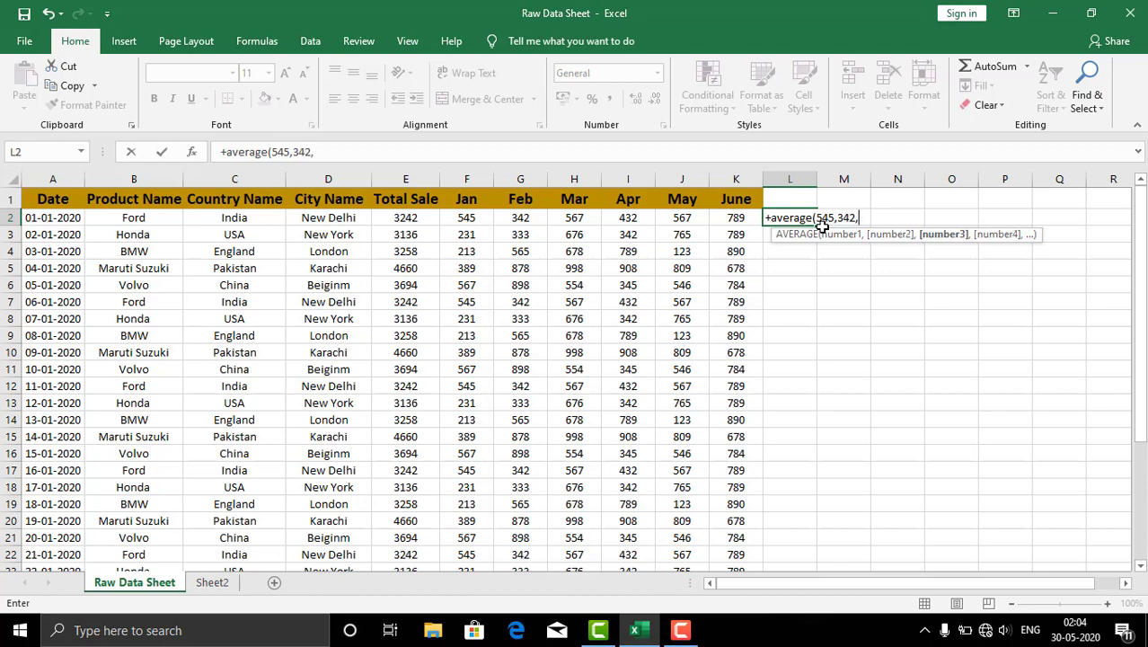
pyautogui.write('567)')
pyautogui.press('Return')
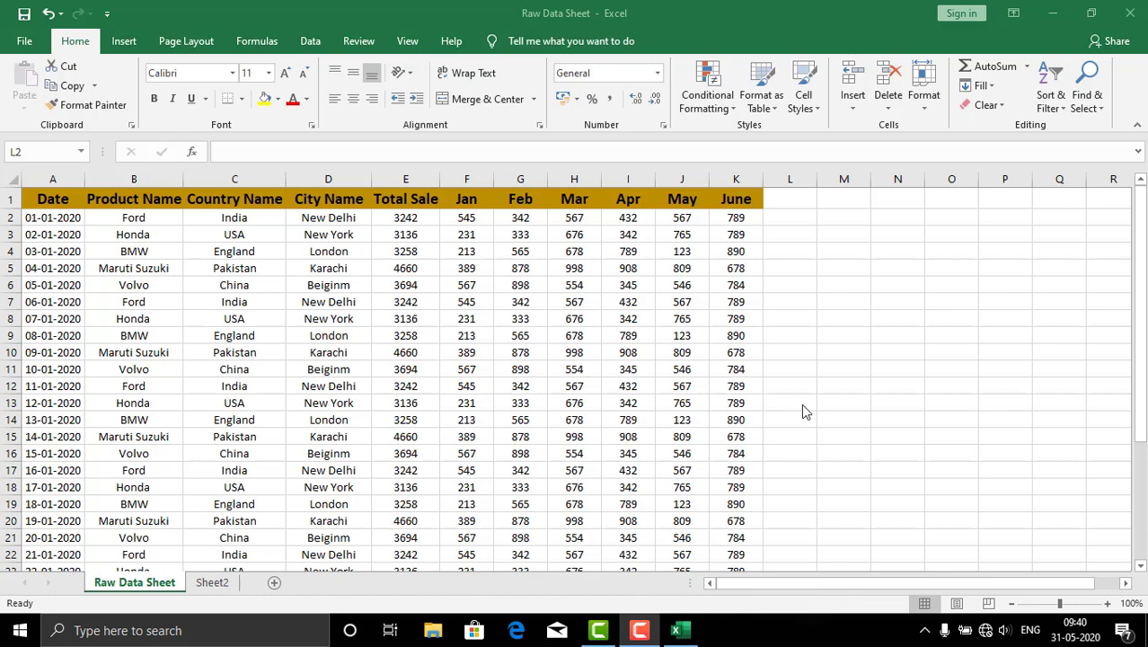
# - Count the numeric cells of row 2 from Date to June in cell L2 with =COUNT(A2:K2)
pyautogui.click(790, 224)
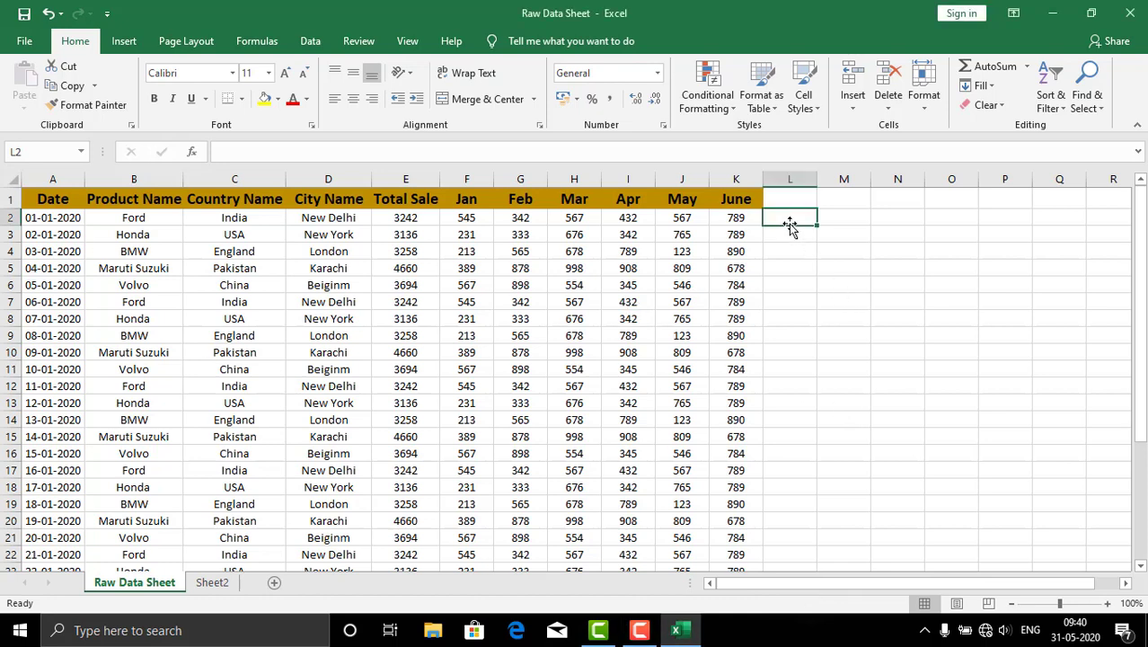
pyautogui.write('=Count')
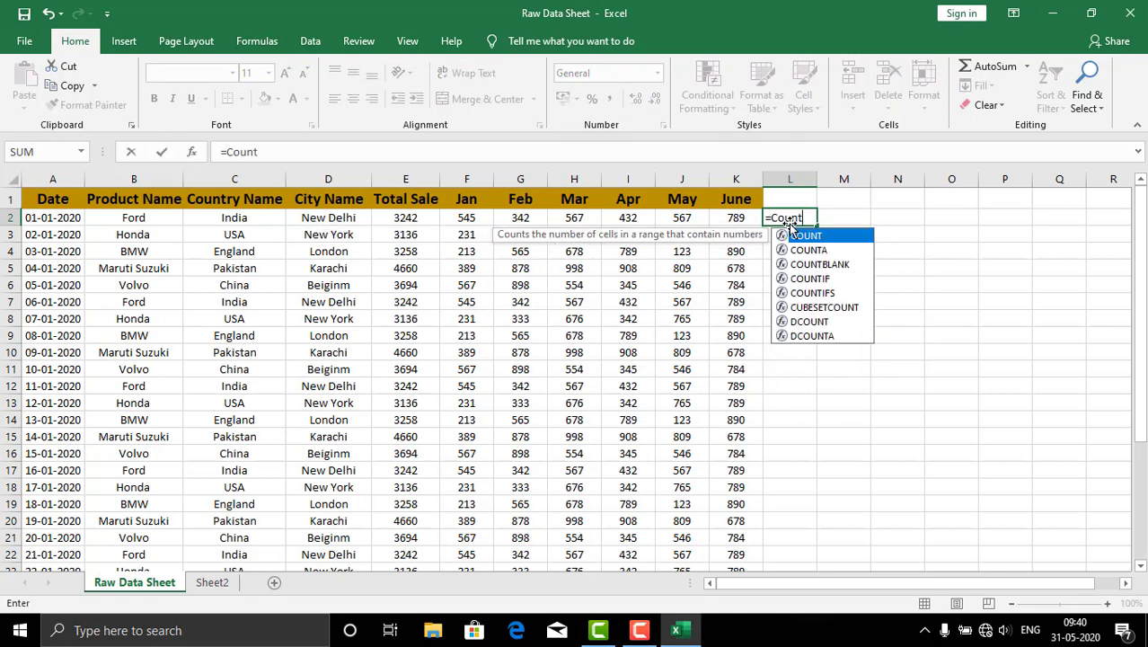
pyautogui.write('(')
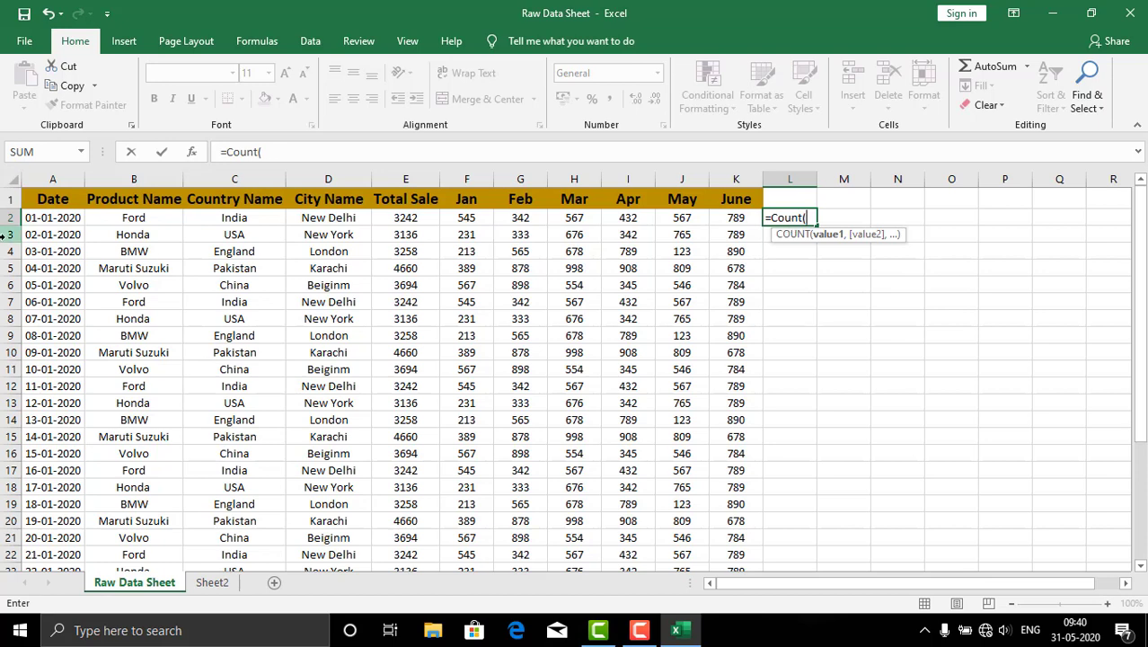
pyautogui.click(54, 218)
pyautogui.moveTo(87, 218); pyautogui.dragTo(723, 217)
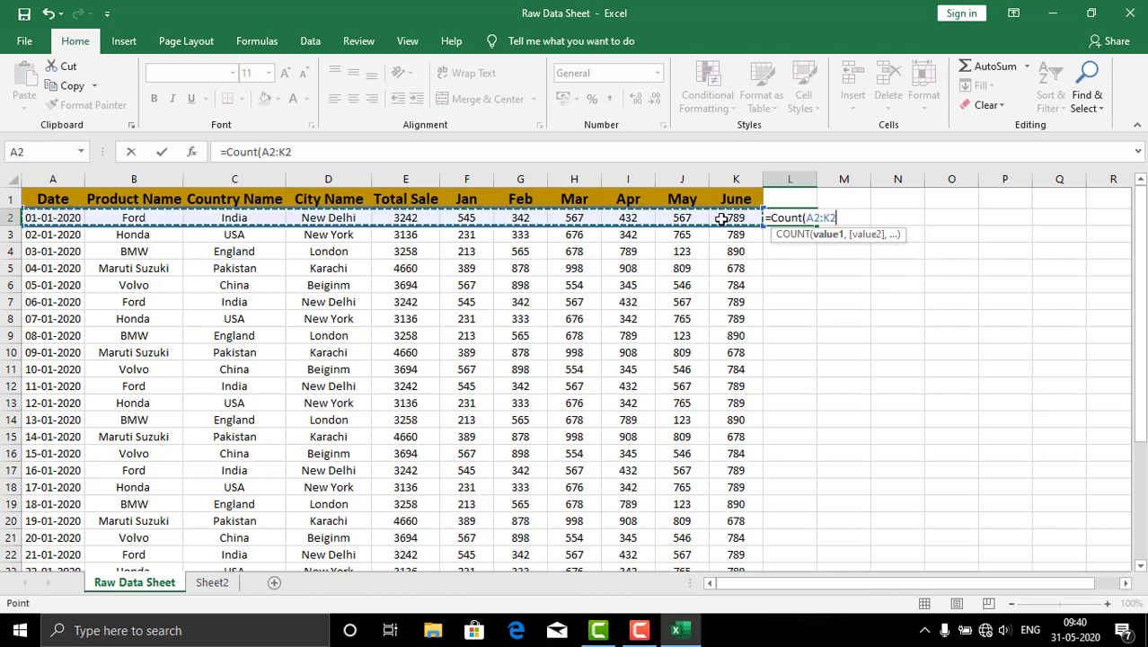
pyautogui.write(')')
pyautogui.click(804, 266)
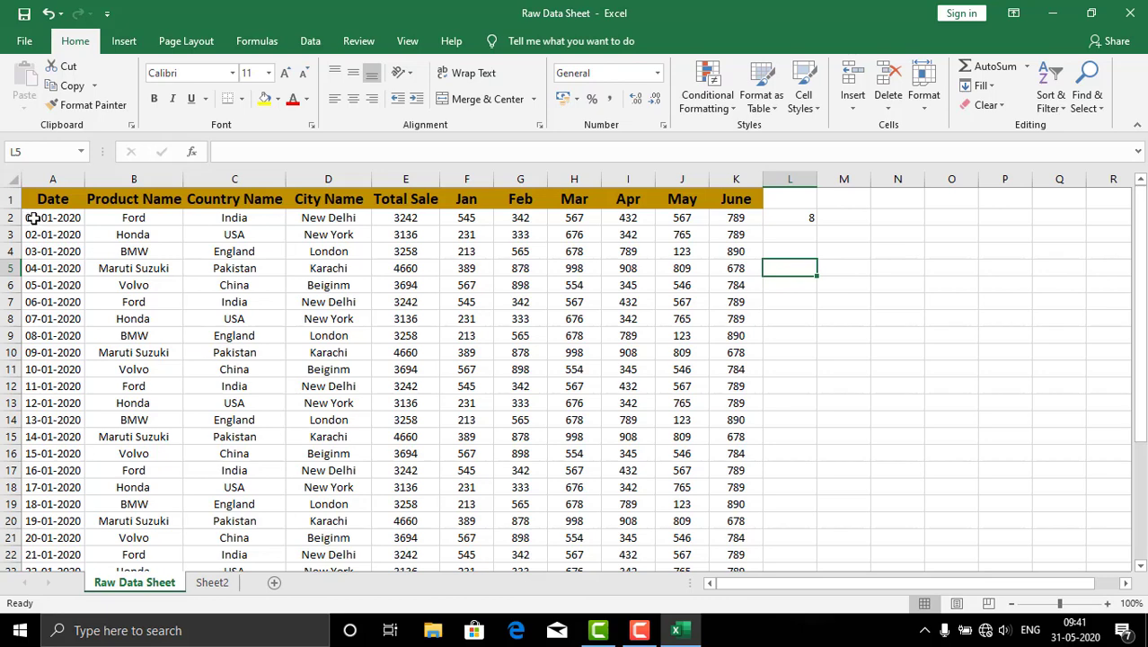
# - Test the COUNT formula by entering the text A in the January cell F2, and undo that entry
pyautogui.moveTo(126, 218); pyautogui.dragTo(350, 218)
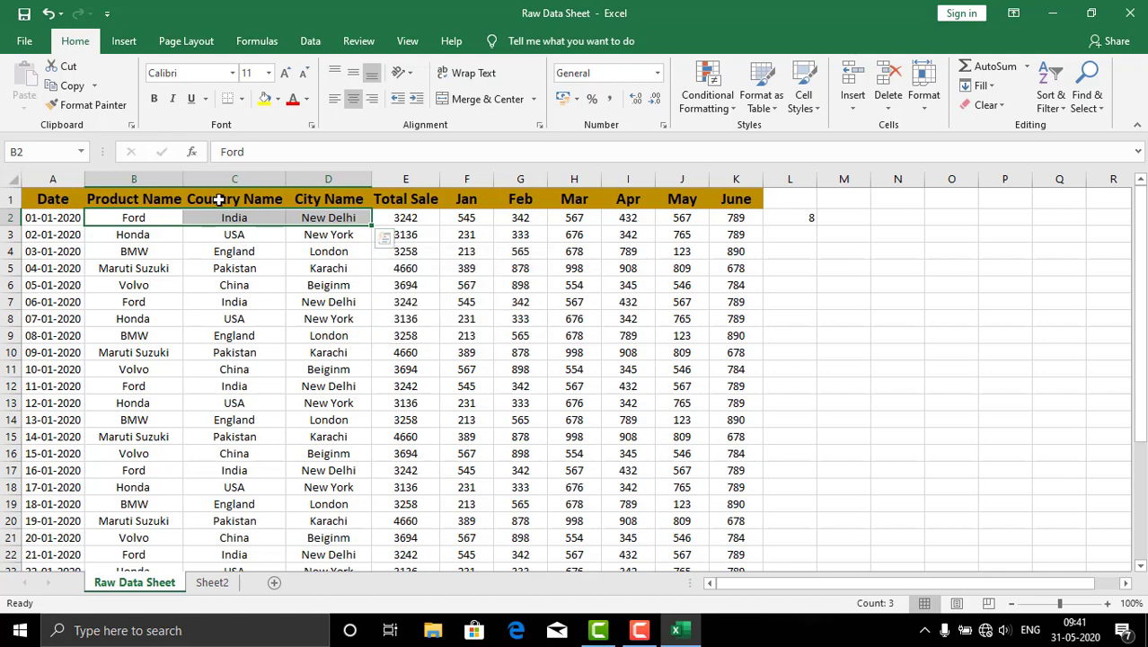
pyautogui.click(471, 218)
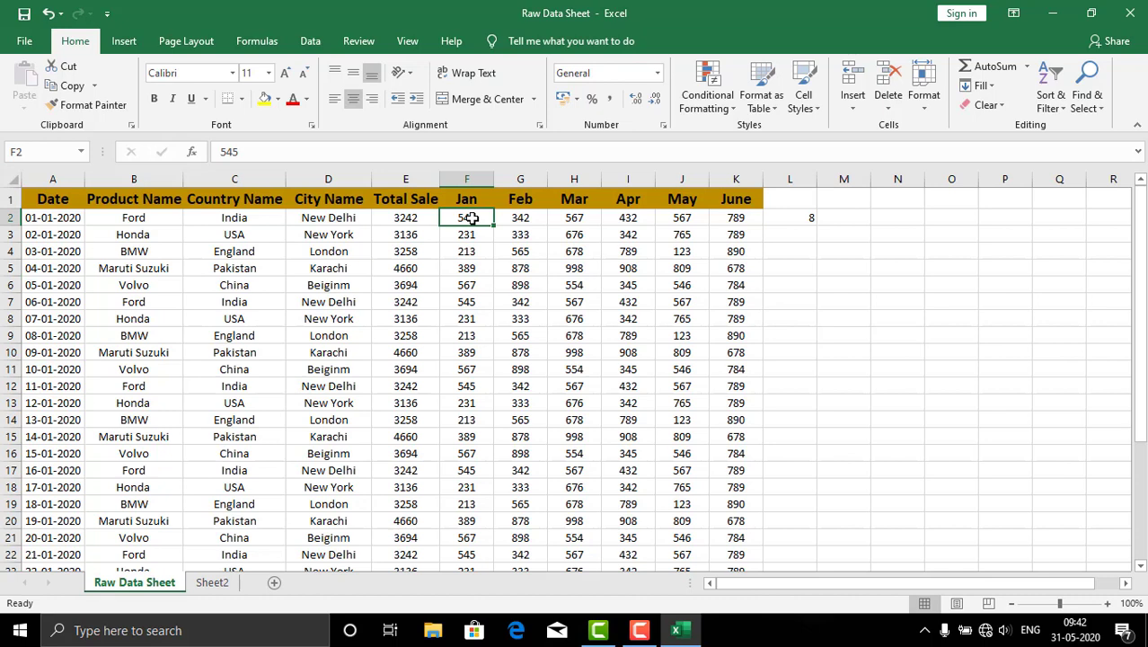
pyautogui.write('A')
pyautogui.click(808, 289)
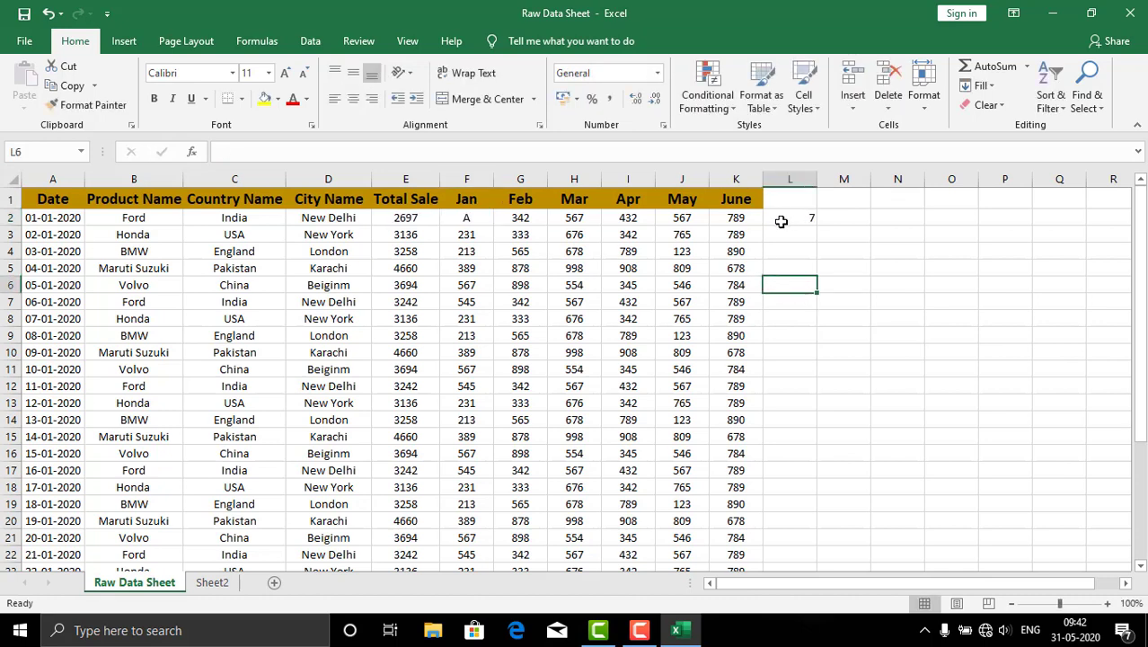
pyautogui.hotkey('ctrl', 'z')
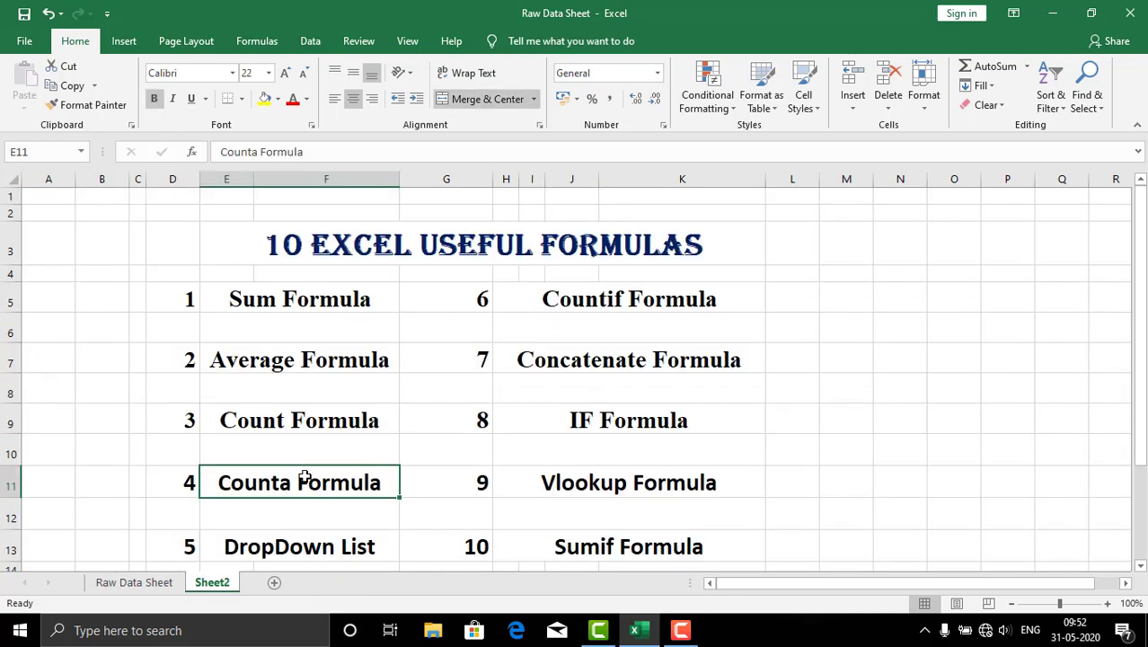
# - Count all non-empty cells of row 2 from Date to June in cell L2 with =COUNTA(A2:K2)
pyautogui.click(302, 476)
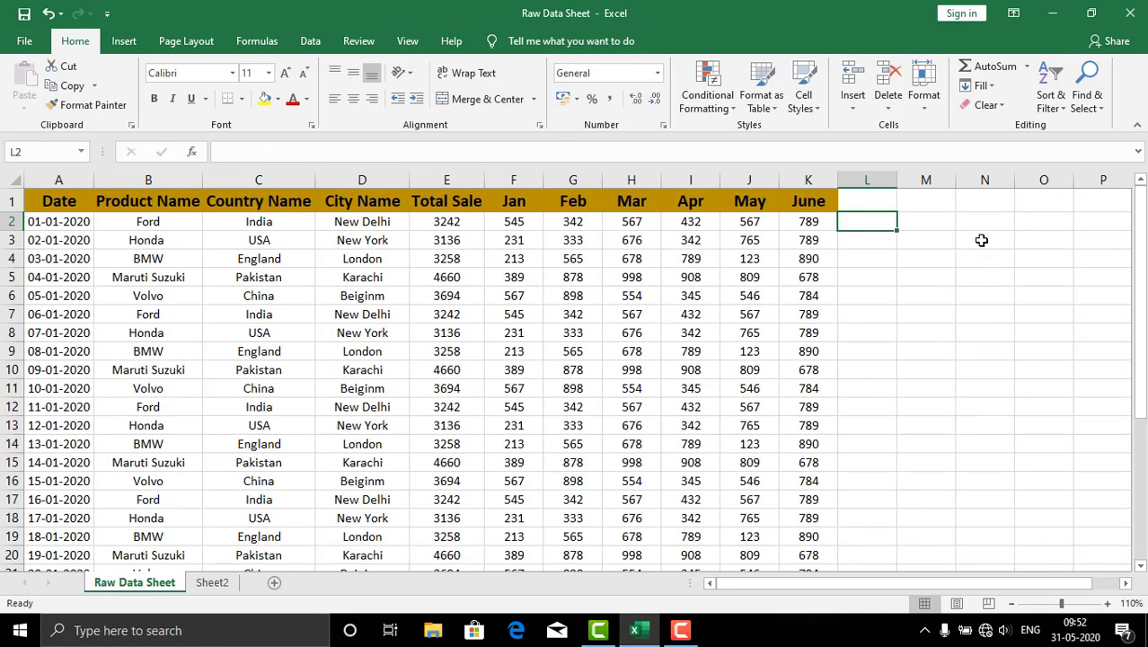
pyautogui.write('=')
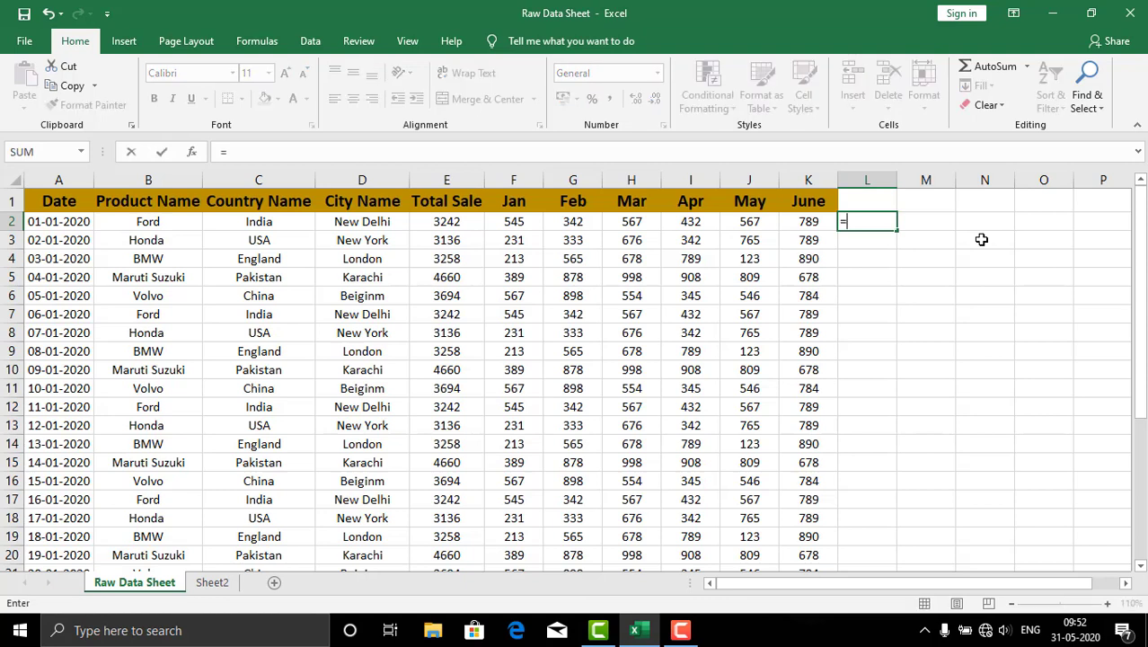
pyautogui.write('counta')
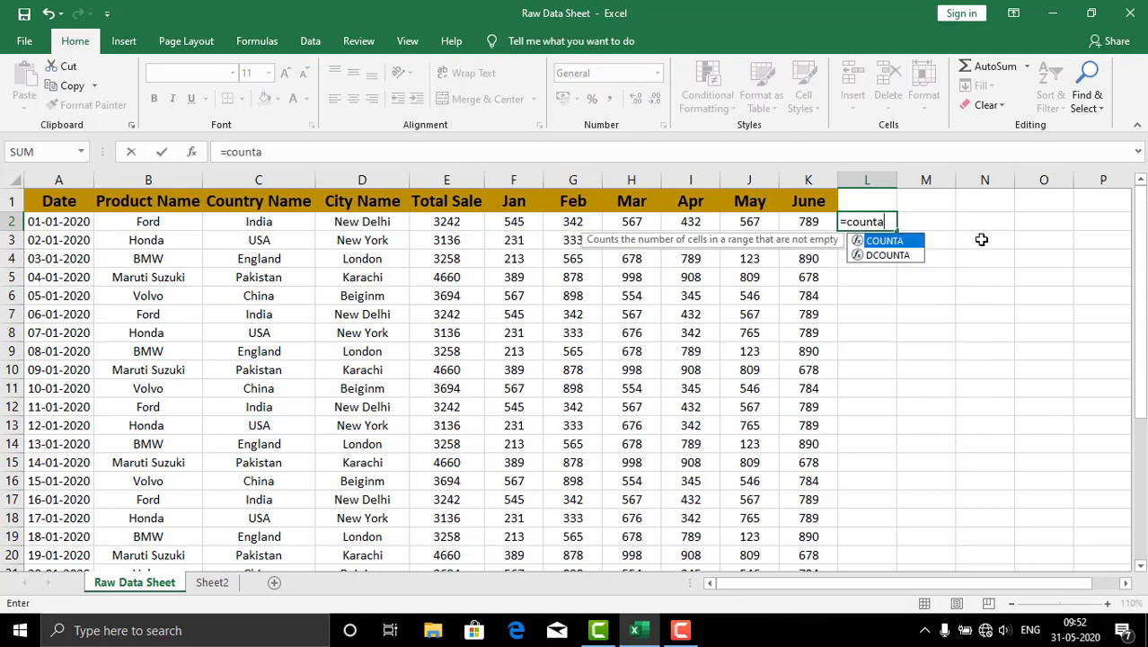
pyautogui.write('(')
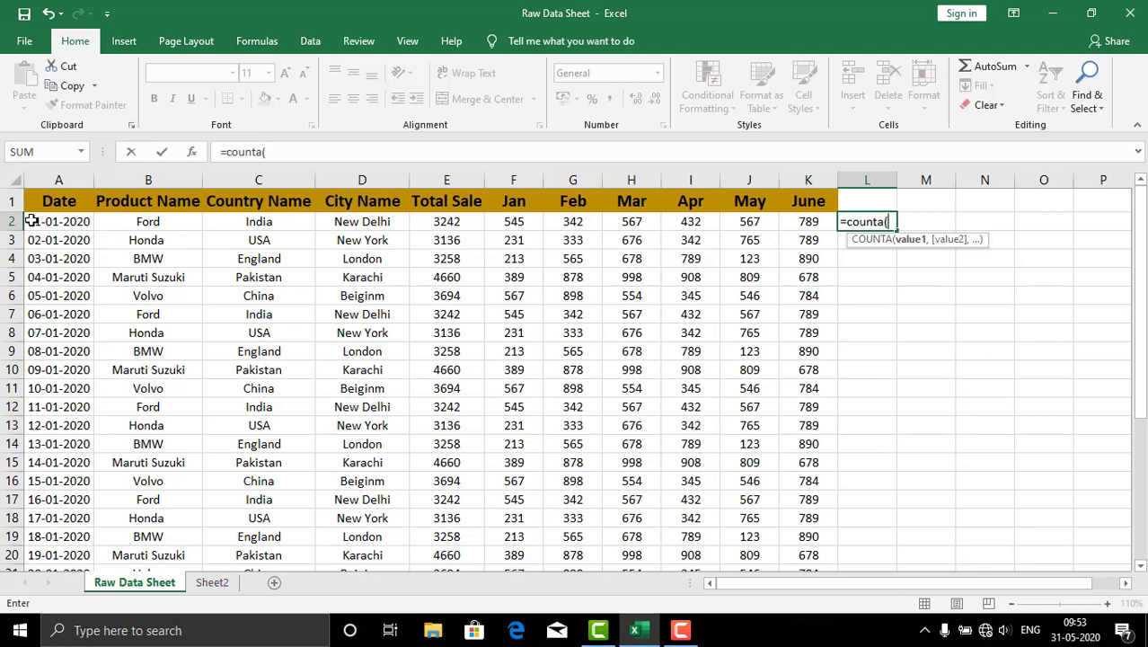
pyautogui.click(32, 221)
pyautogui.moveTo(63, 227); pyautogui.dragTo(802, 231)
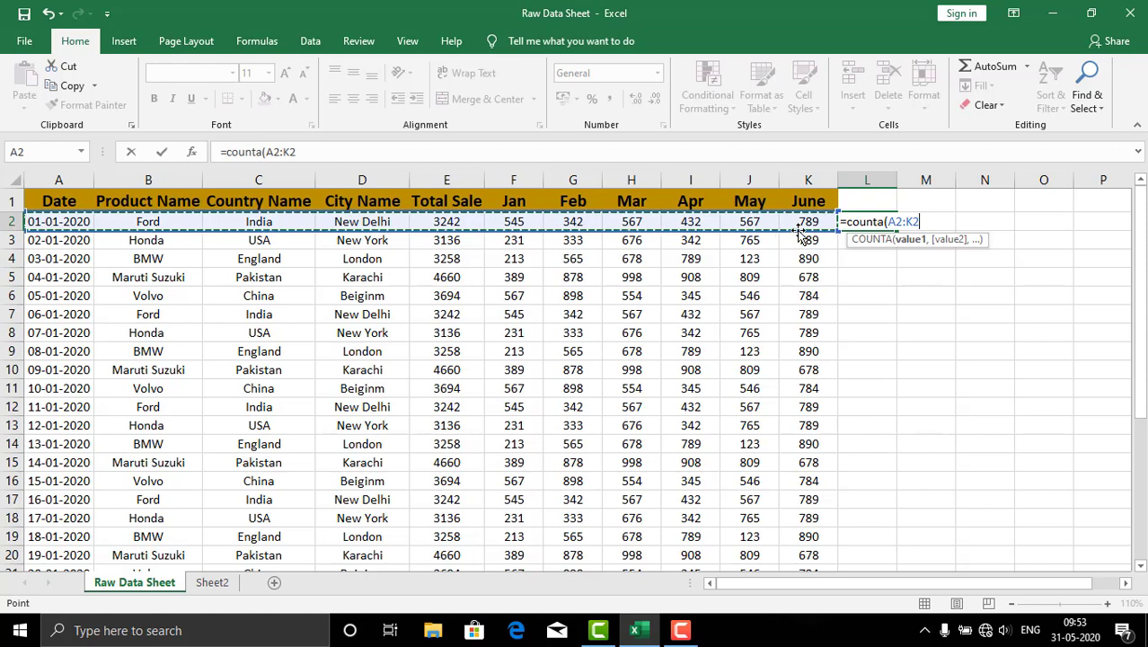
pyautogui.press('Return')
pyautogui.click(874, 275)
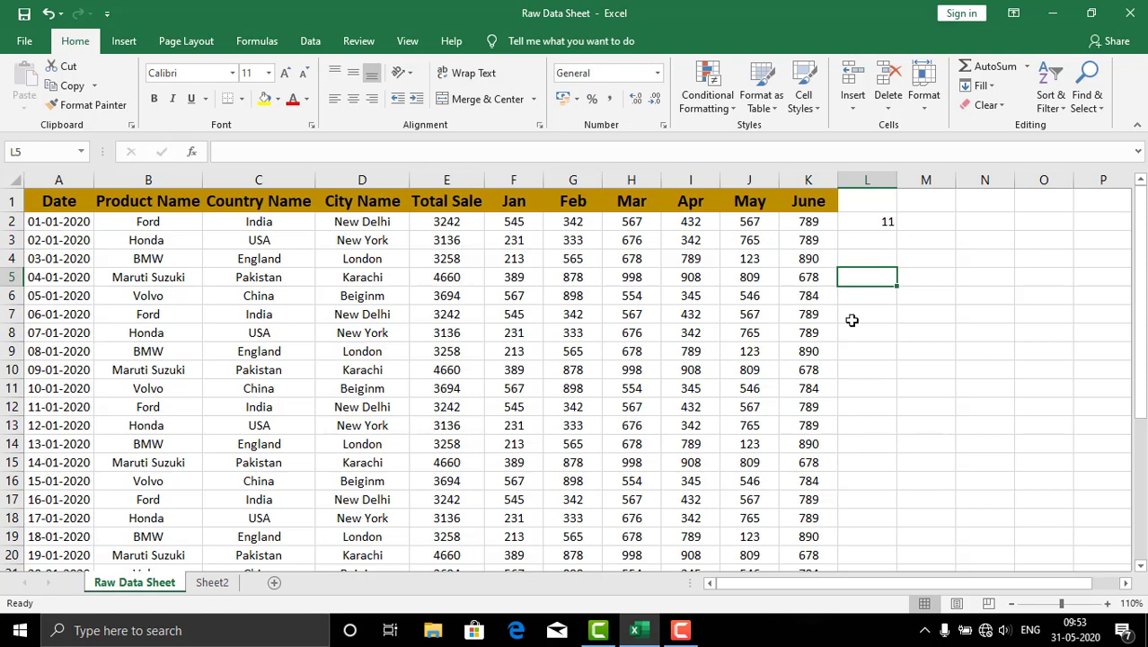
# - Test the COUNTA formula by deleting the June column, and undo the deletion
pyautogui.click(794, 170)
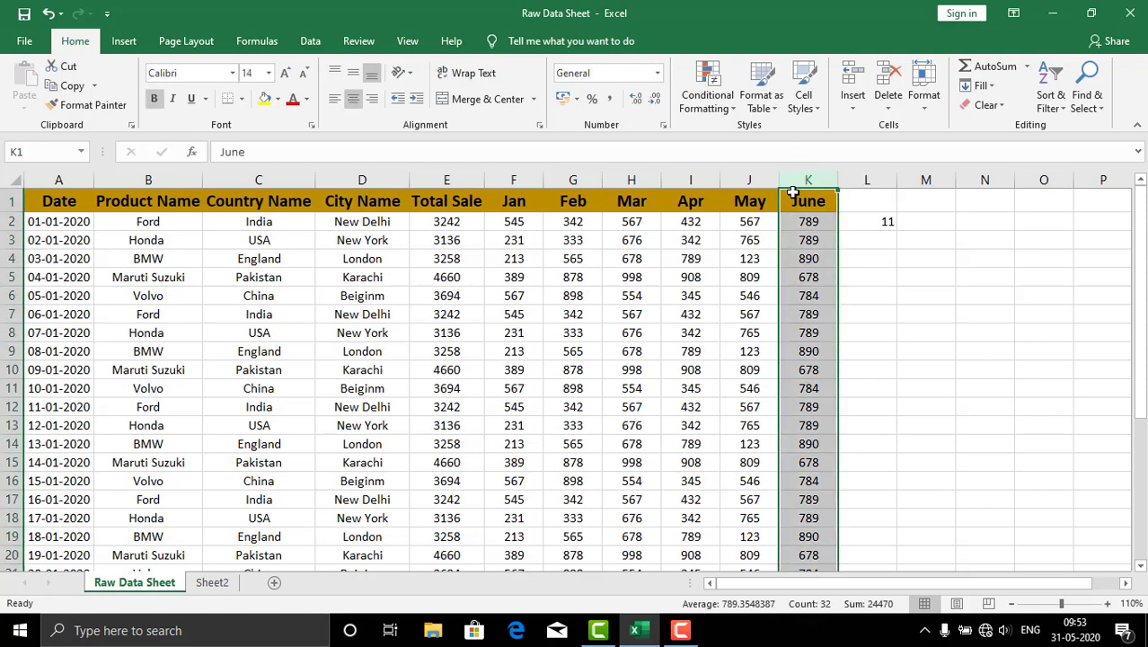
pyautogui.rightClick(797, 237)
pyautogui.click(831, 375)
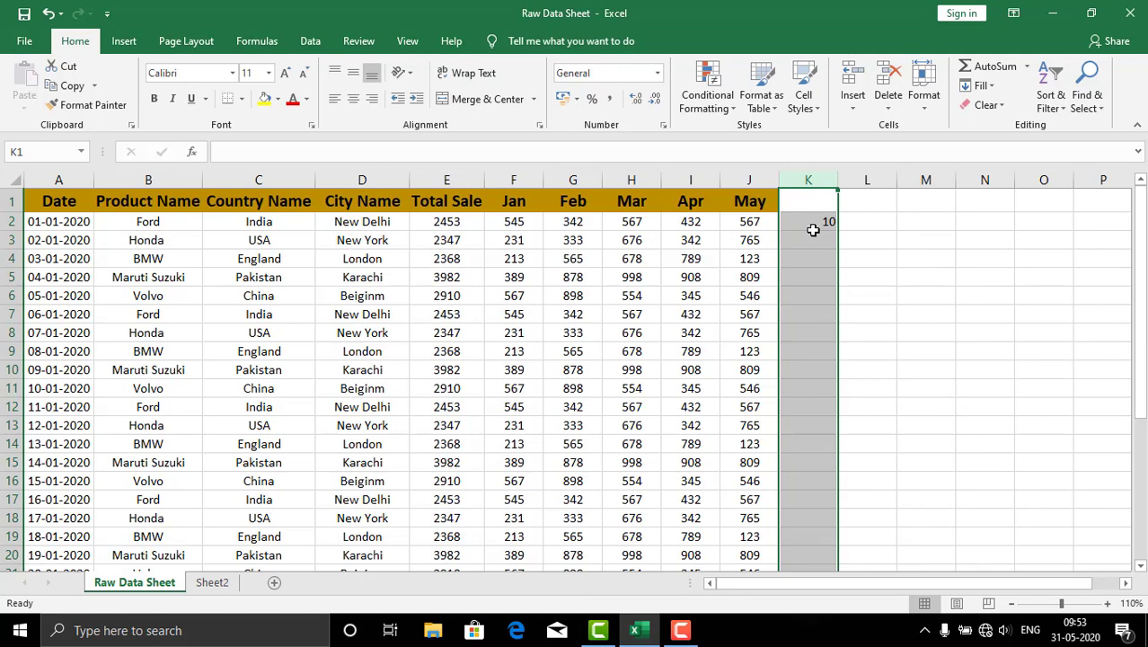
pyautogui.hotkey('ctrl', 'z')
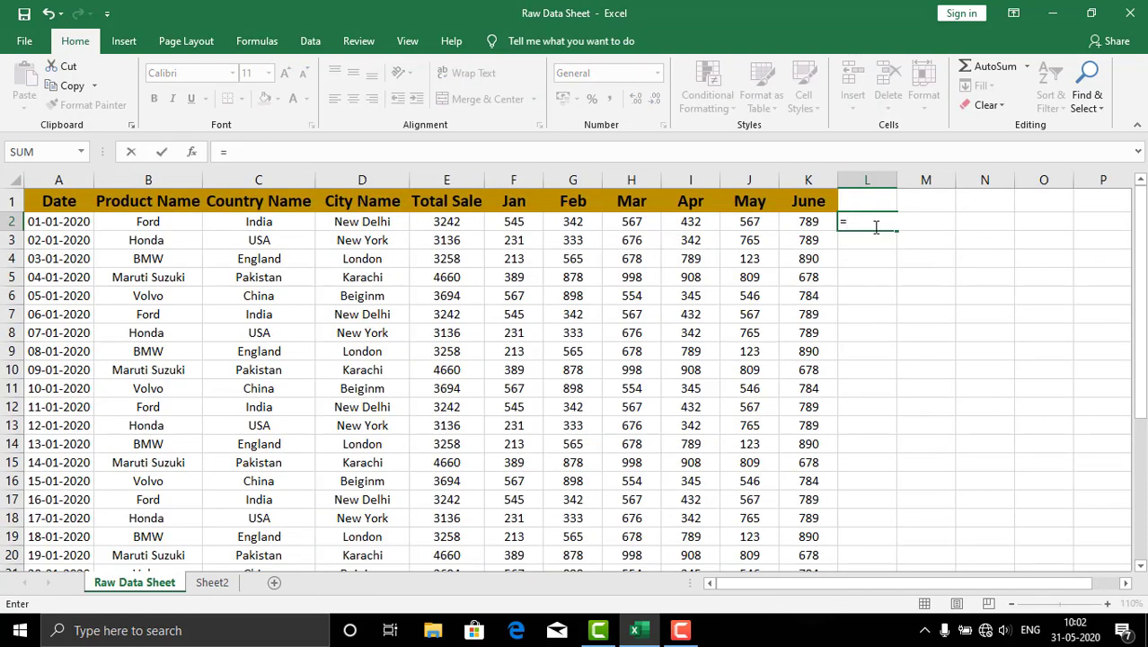
# - Join the country and city names of row 2 in cell L2 with =CONCATENATE(C2,D2)
pyautogui.write('c')
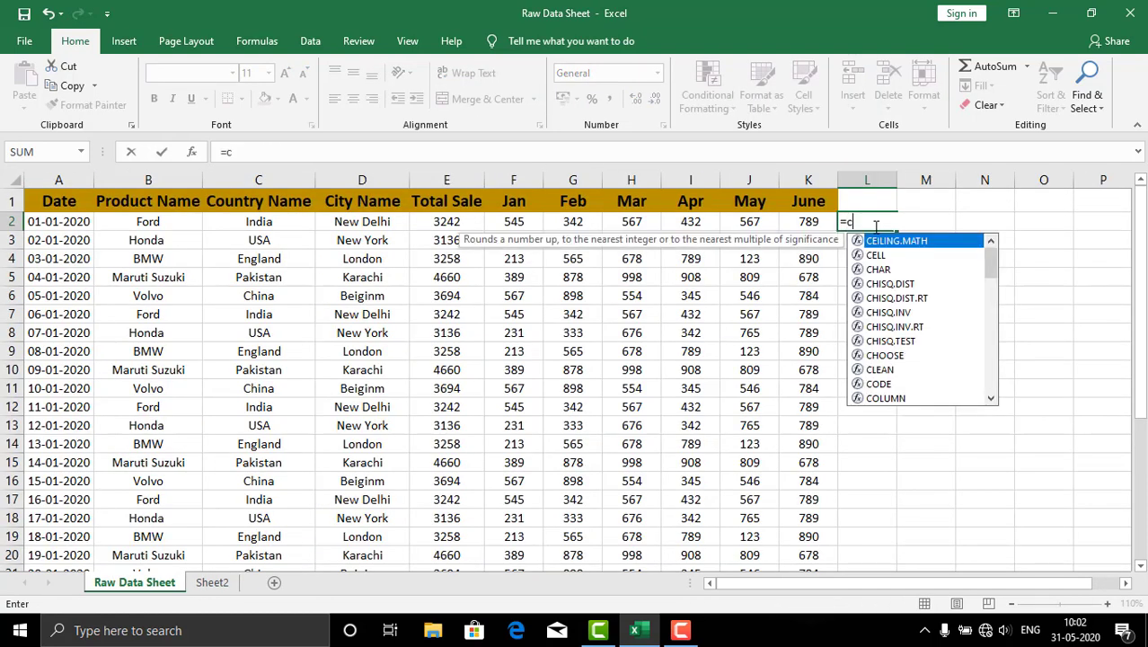
pyautogui.write('oncatenate(')
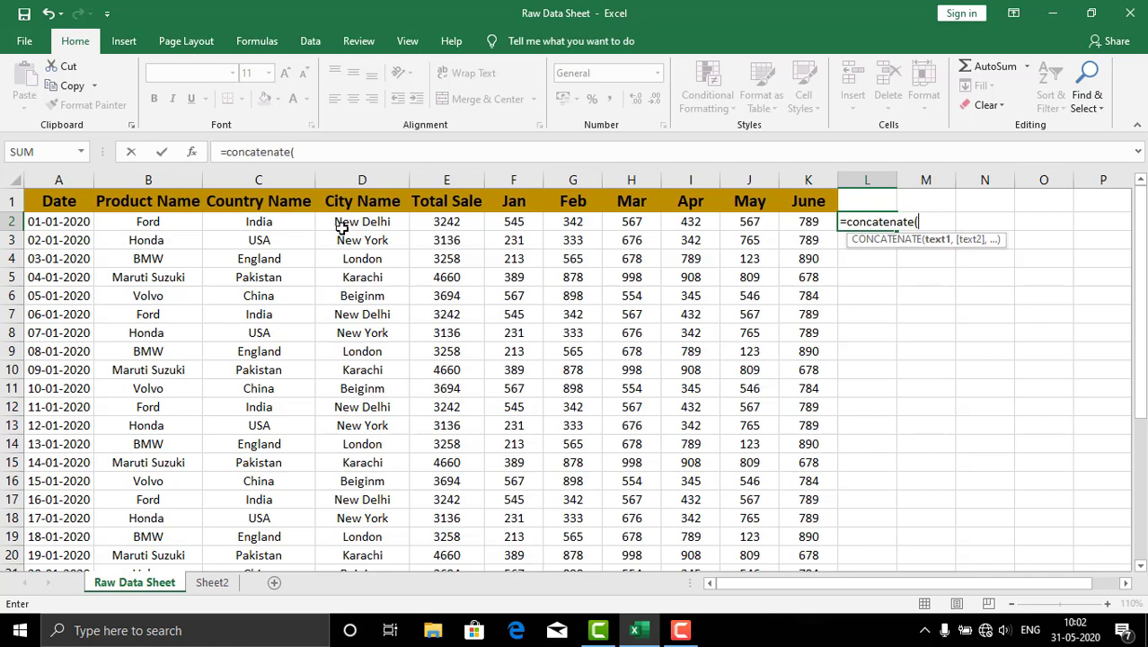
pyautogui.click(262, 221)
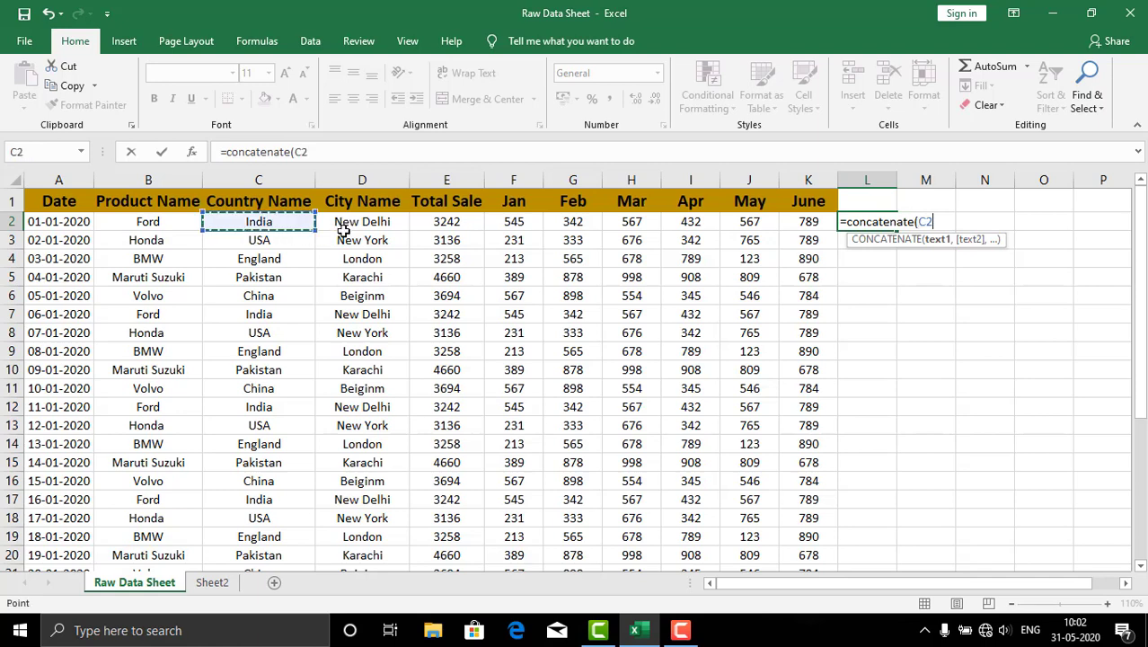
pyautogui.click(352, 224)
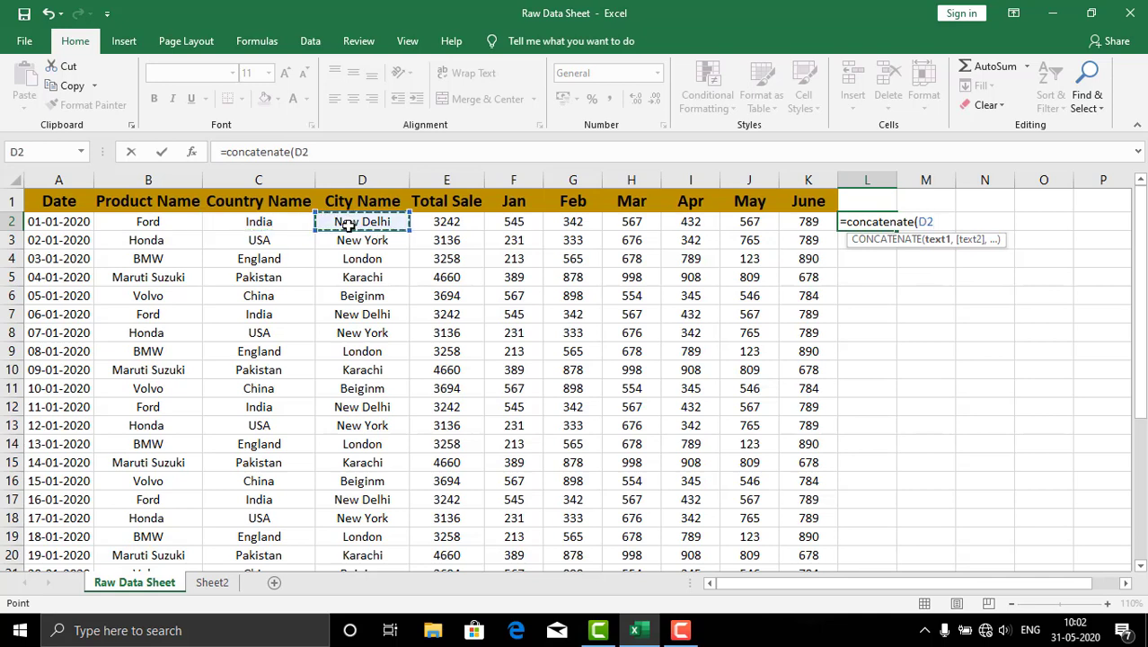
pyautogui.press('BackSpace')
pyautogui.press('BackSpace')
pyautogui.click(255, 228)
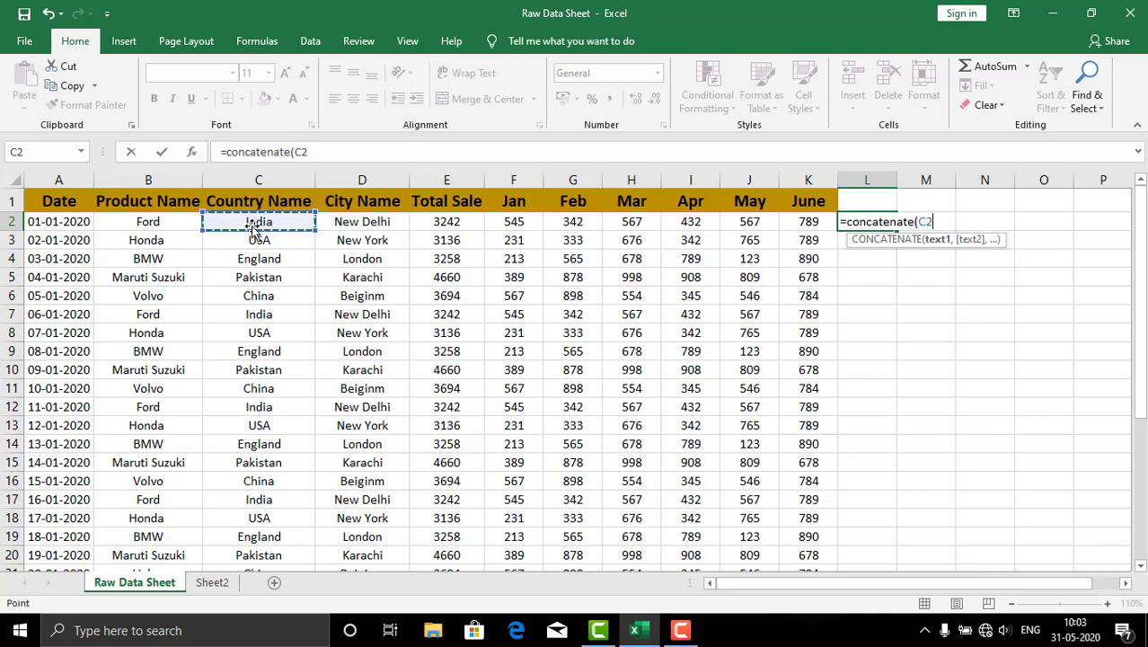
pyautogui.write(',')
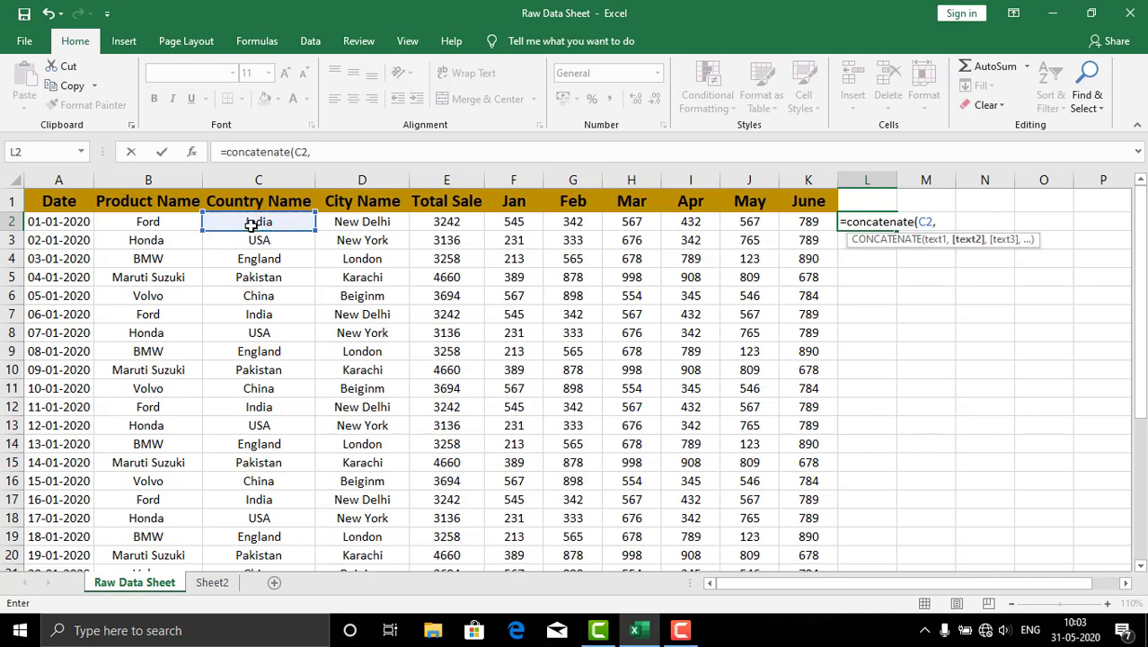
pyautogui.click(350, 223)
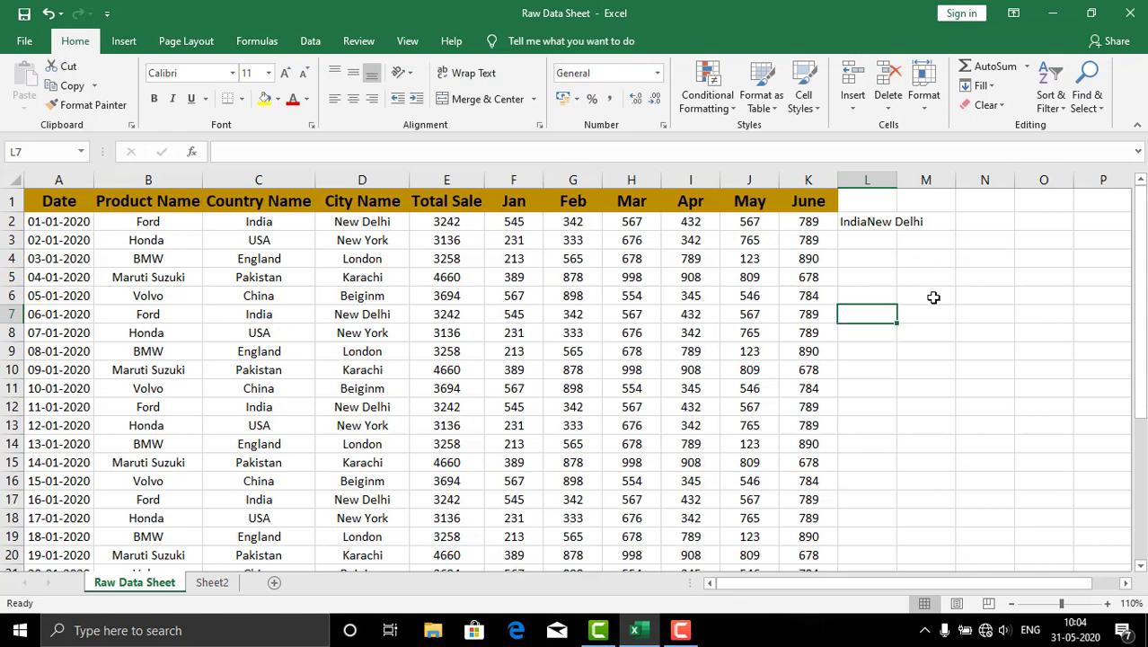
# - Join the country and city names of row 2 with a space between them in L2 using =CONCATENATE(C2," ",D2)
pyautogui.click(884, 221)
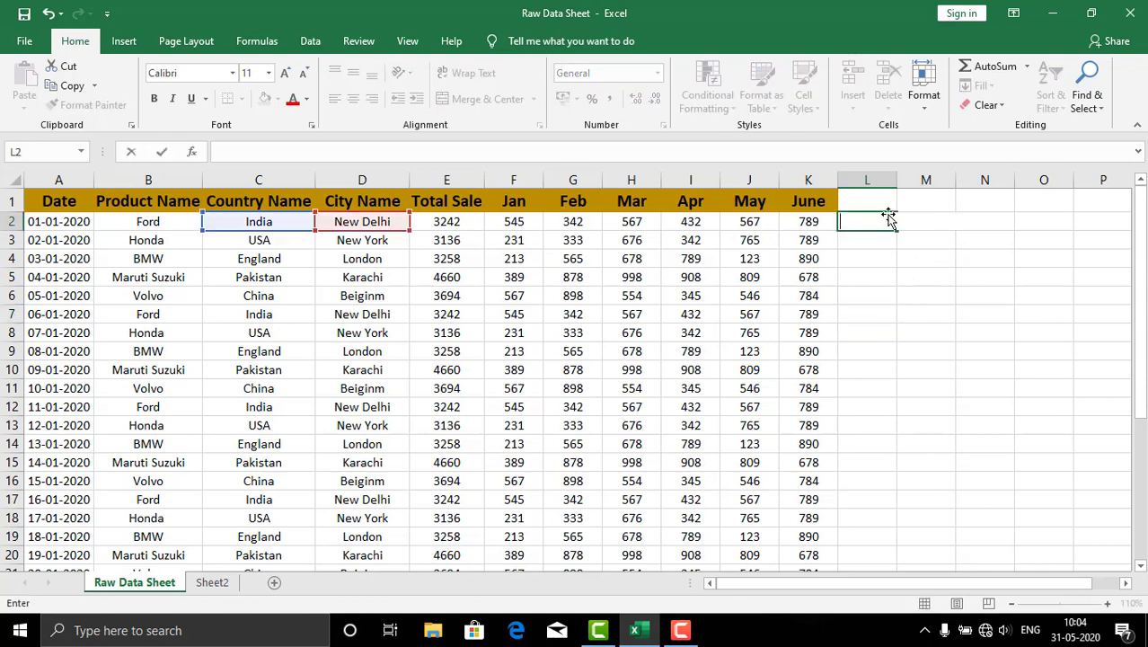
pyautogui.write('=concate')
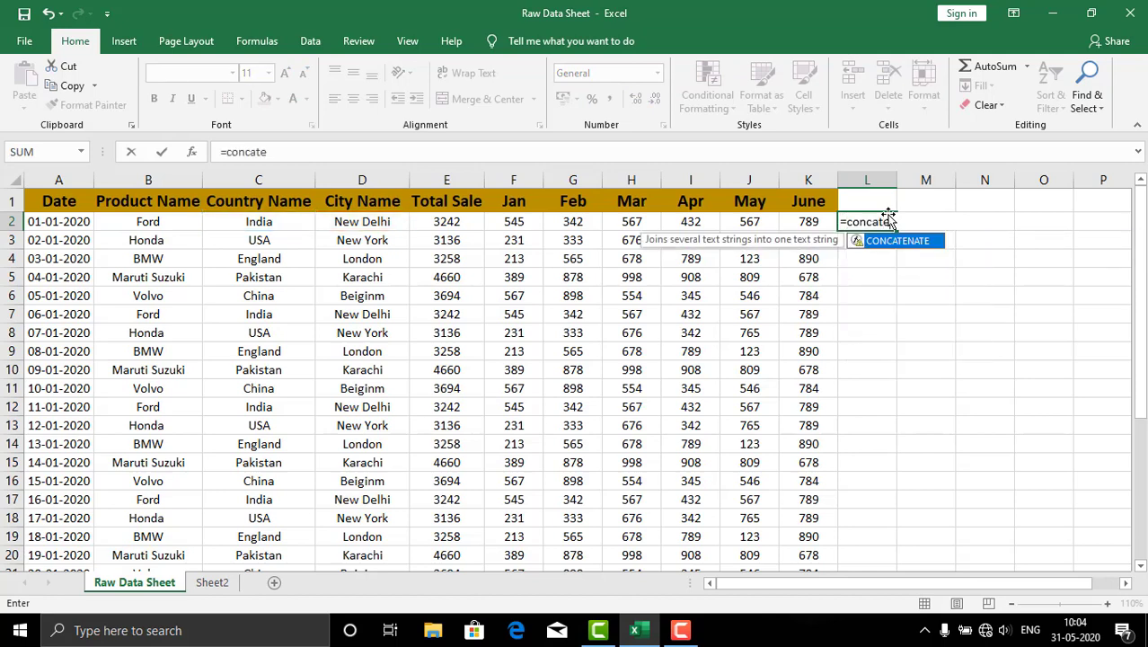
pyautogui.write('nate(')
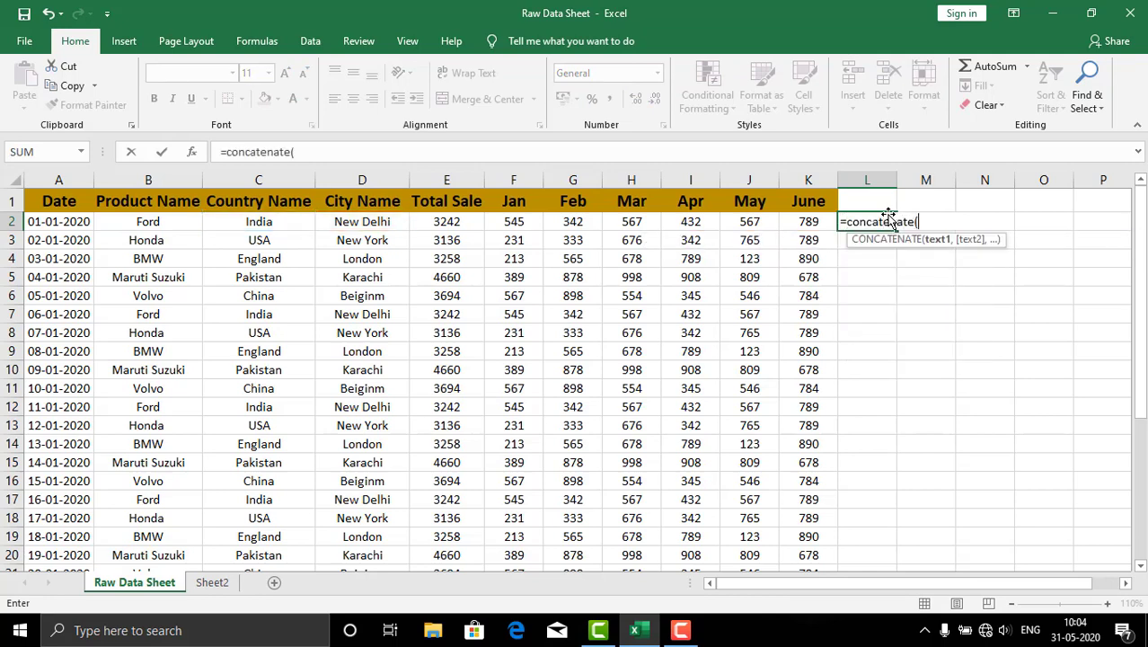
pyautogui.click(258, 221)
pyautogui.write(',')
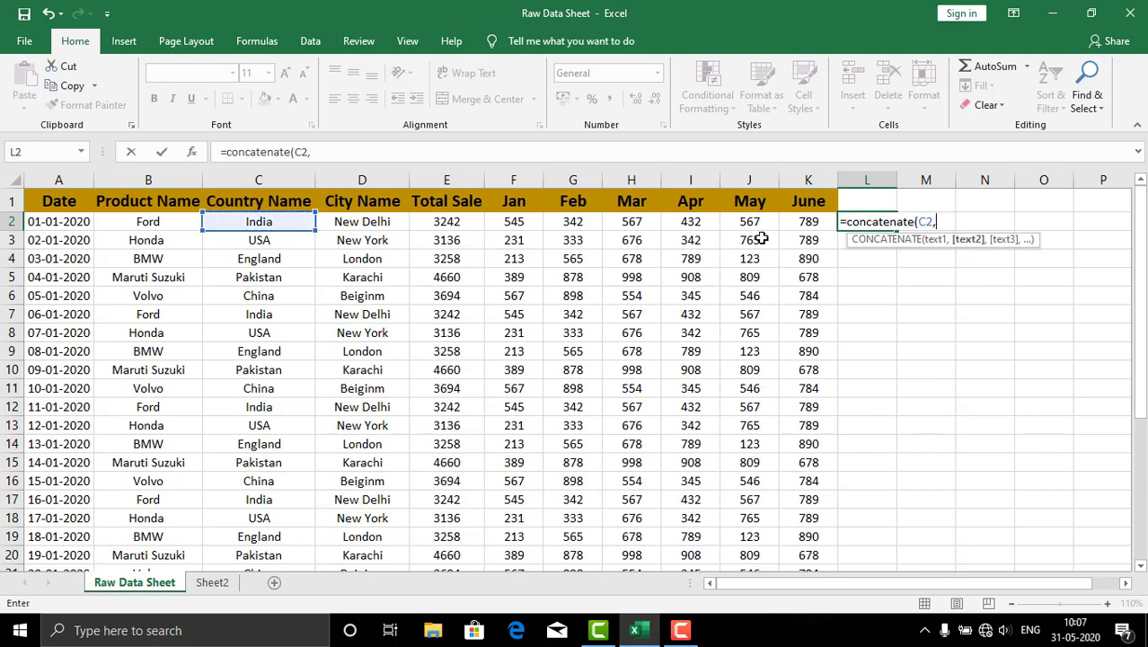
pyautogui.write('" ",')
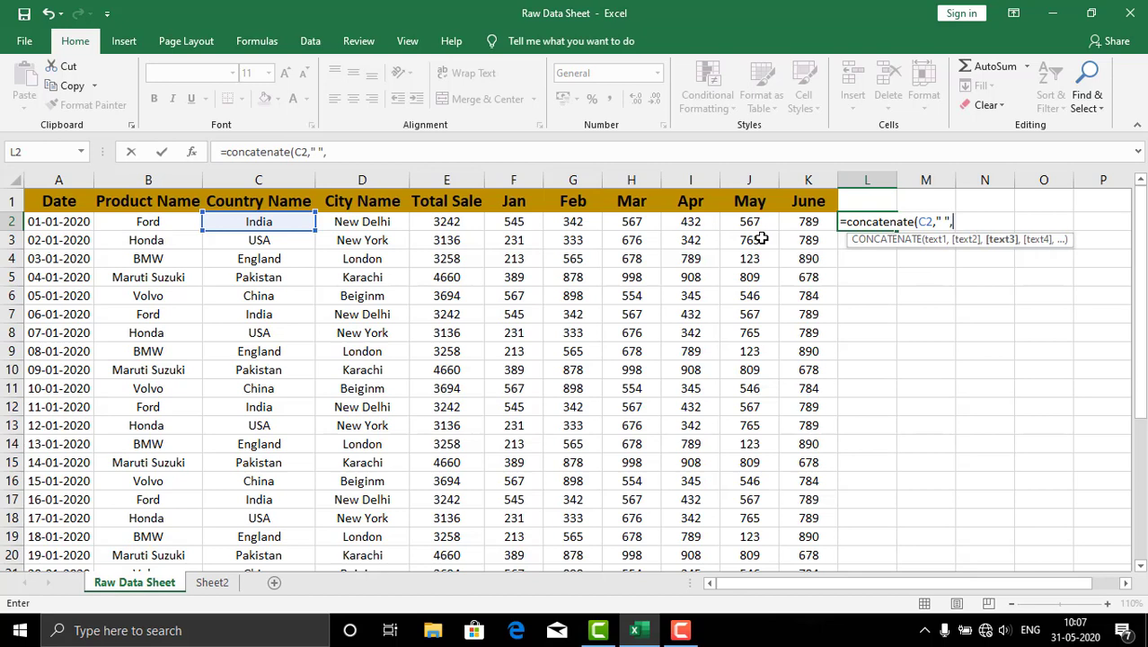
pyautogui.click(378, 225)
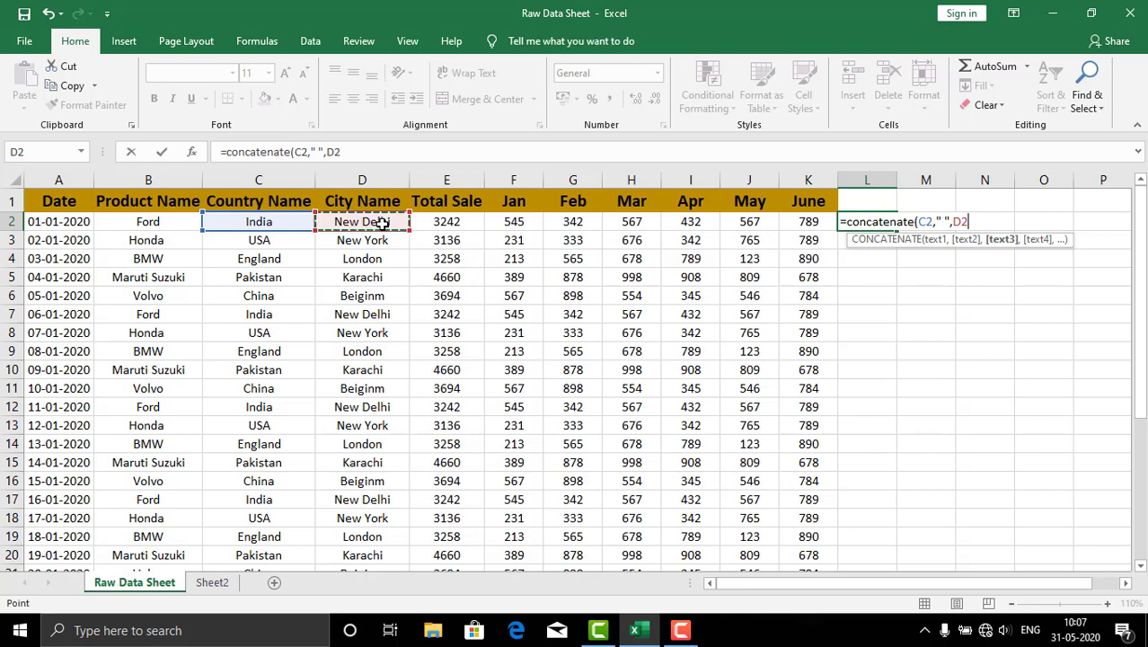
pyautogui.write(')')
pyautogui.click(857, 255)
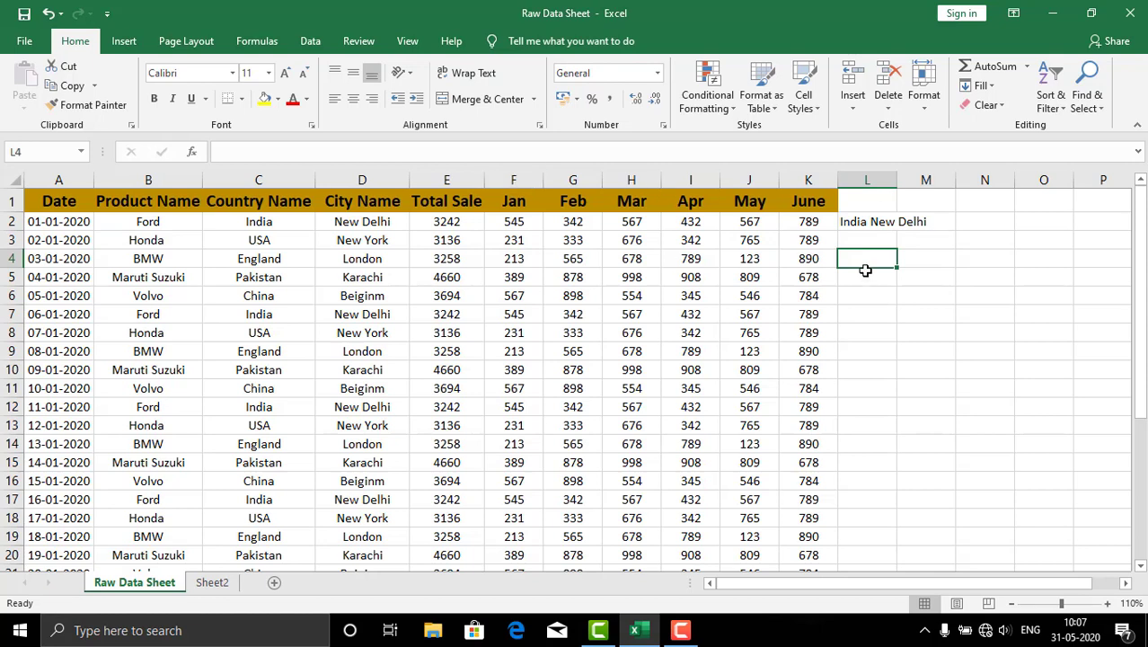
# - Add a comma to the quoted separator between country and city in the CONCATENATE formula in L2
pyautogui.doubleClick(857, 224)
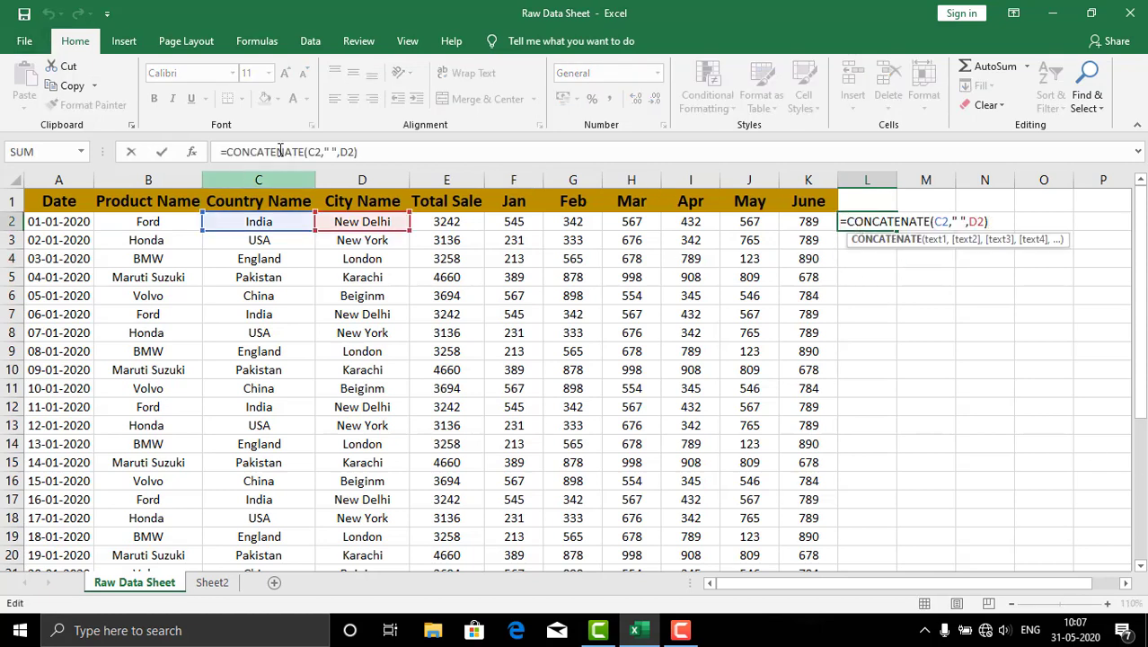
pyautogui.click(331, 154)
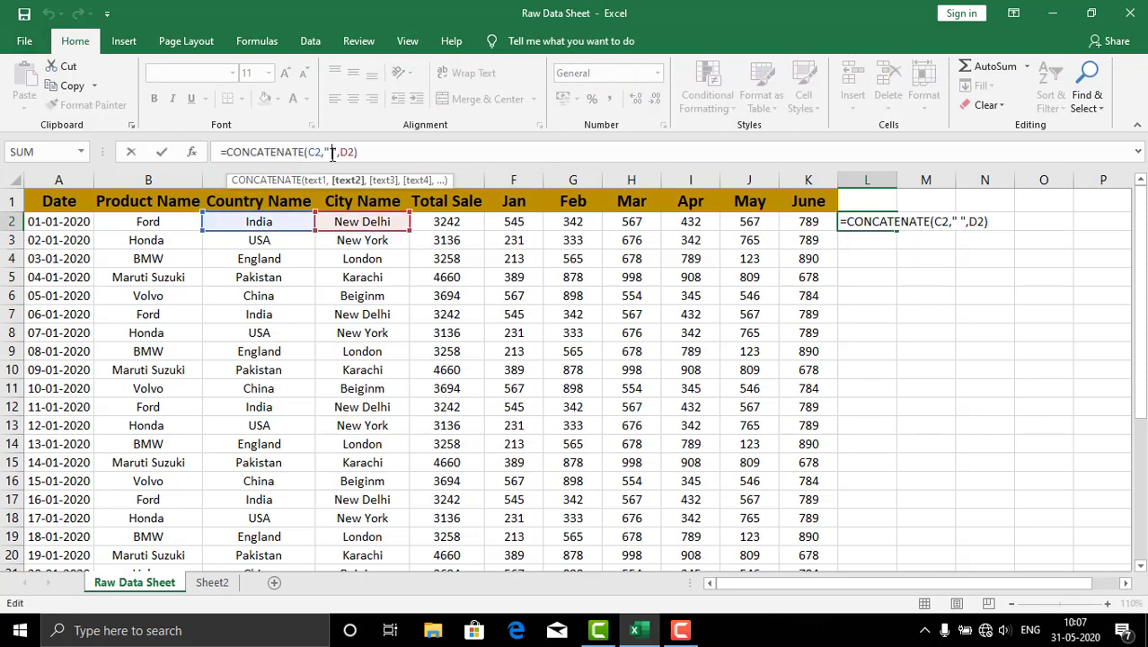
pyautogui.write(',')
pyautogui.press('Return')
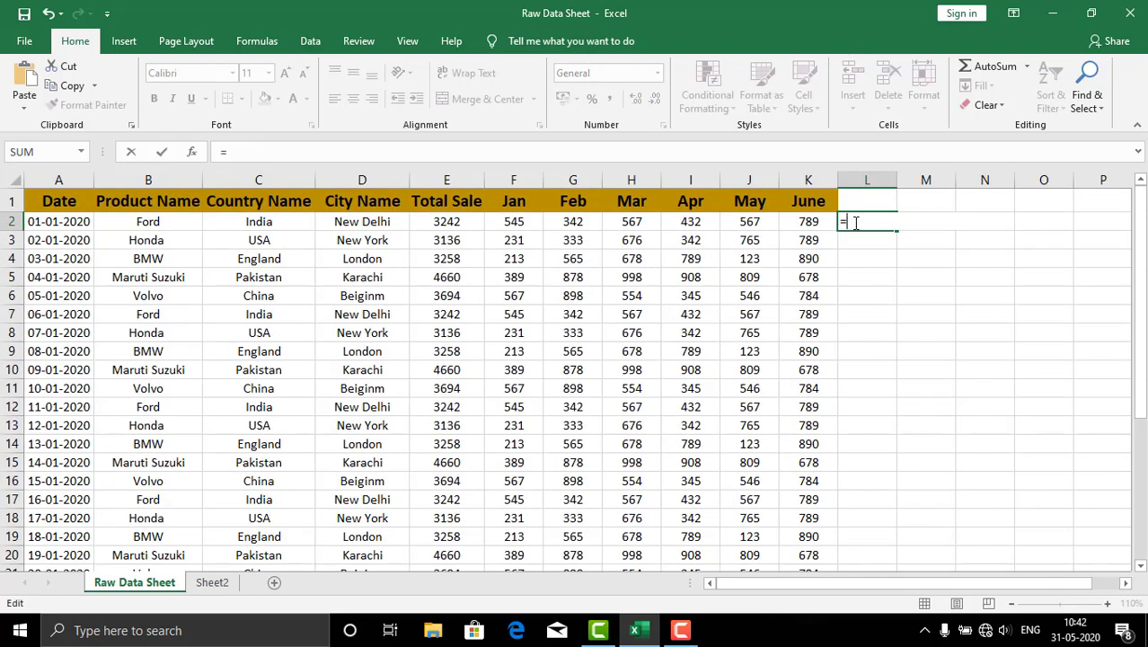
# - Enter =IF(C2="India","Hindi","English") in L2 to return a language based on the country in C2
pyautogui.write('if')
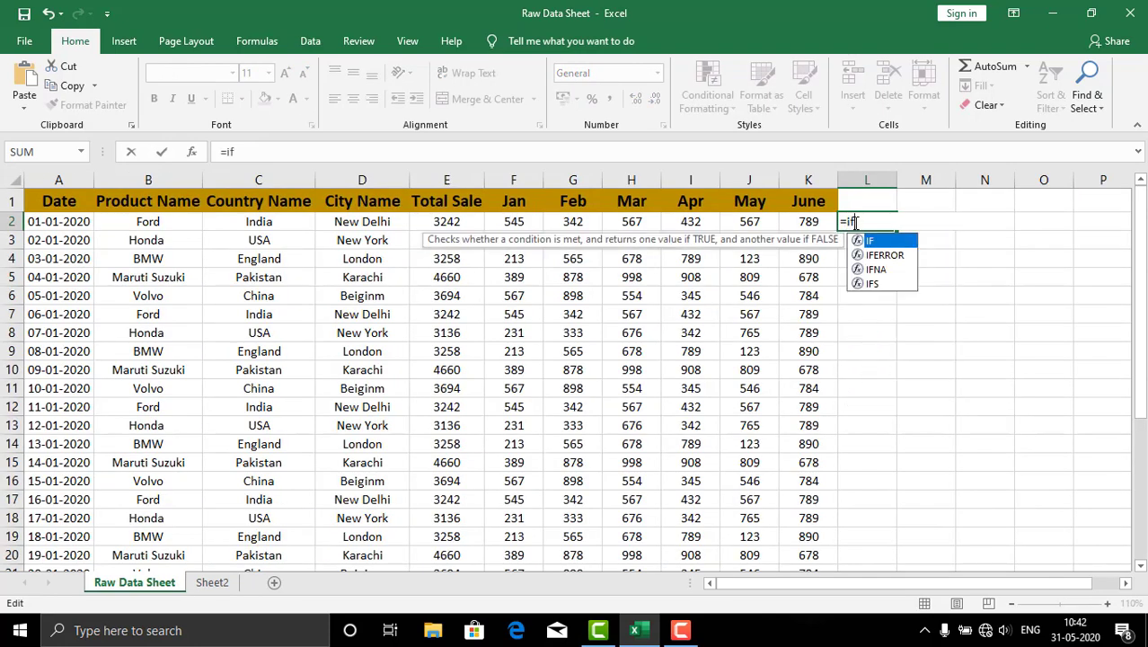
pyautogui.write('(')
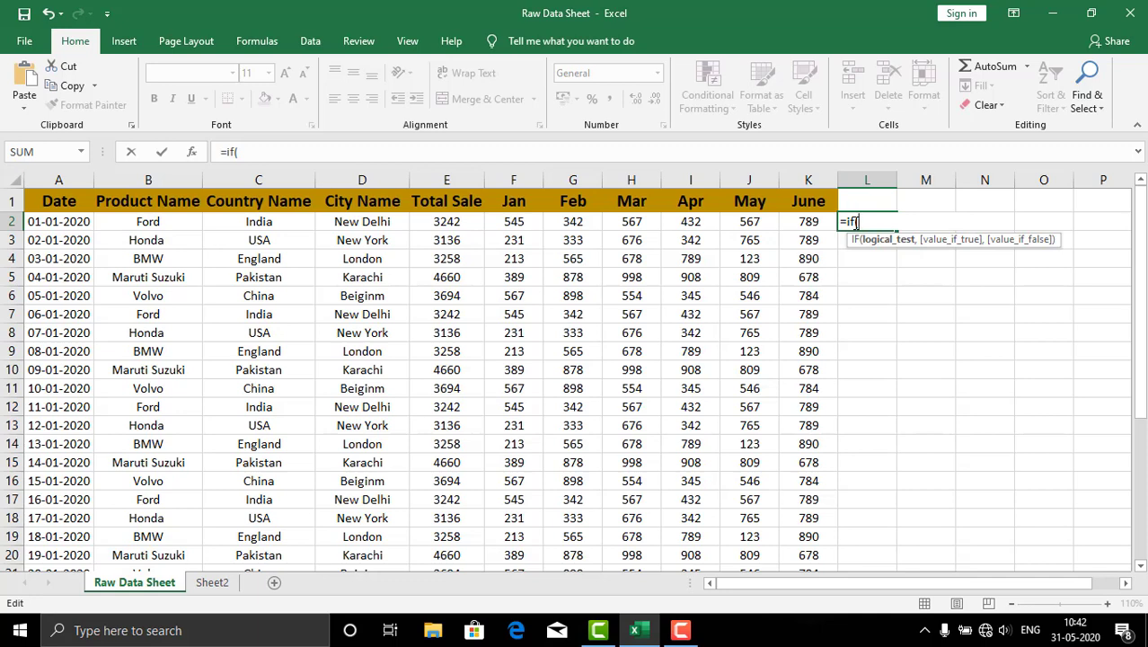
pyautogui.click(259, 222)
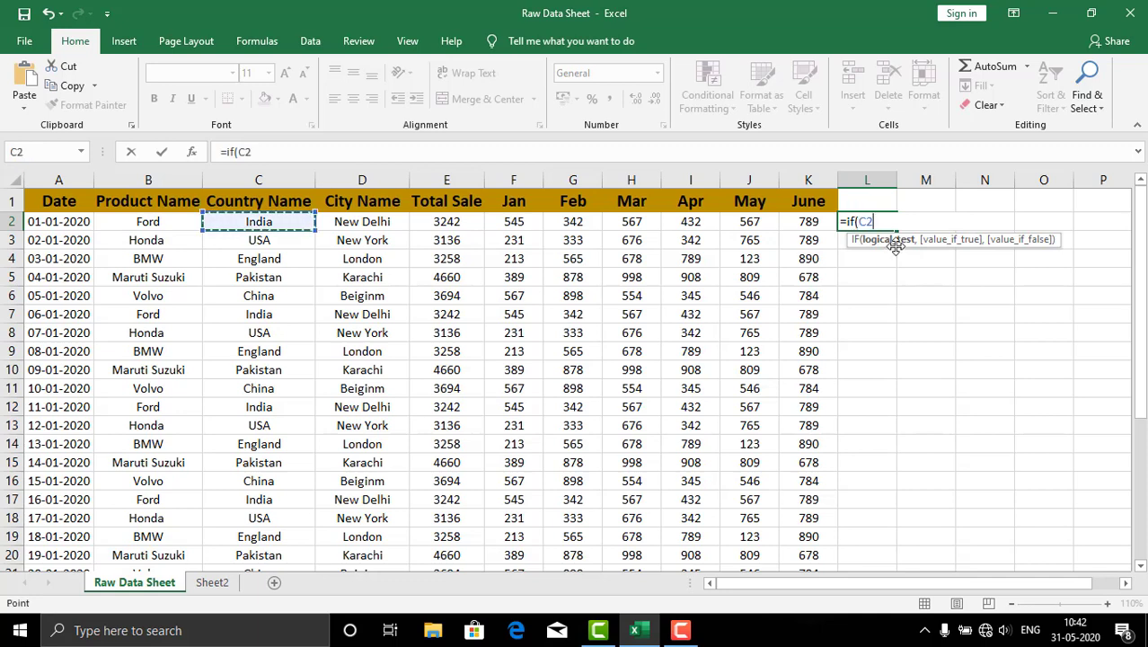
pyautogui.write('="')
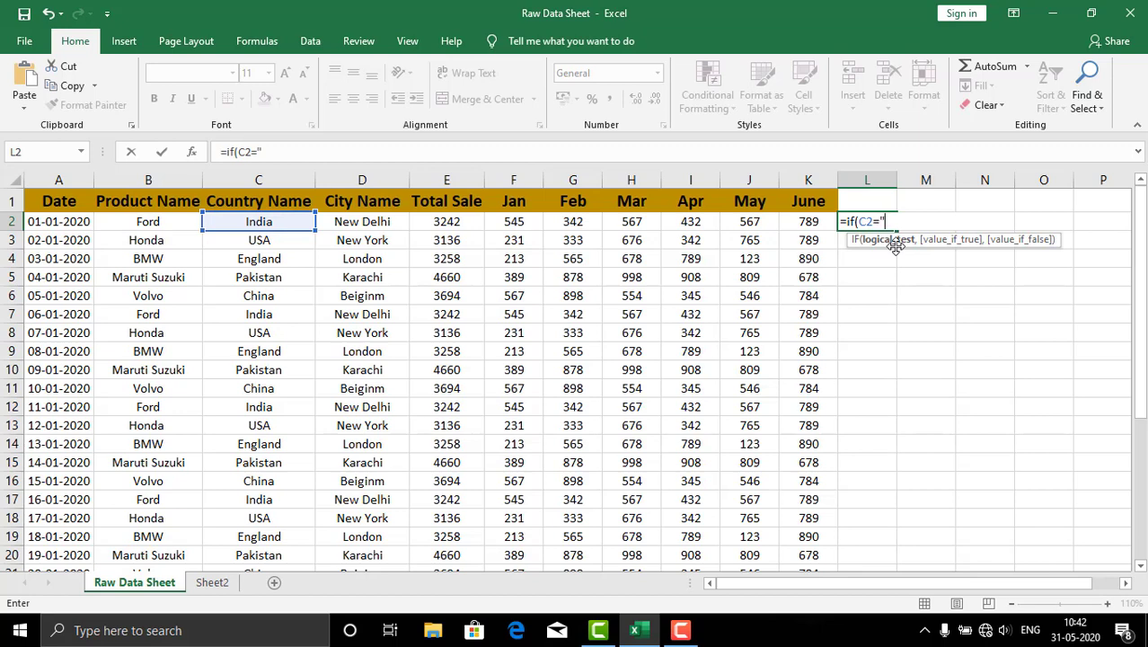
pyautogui.write('India",')
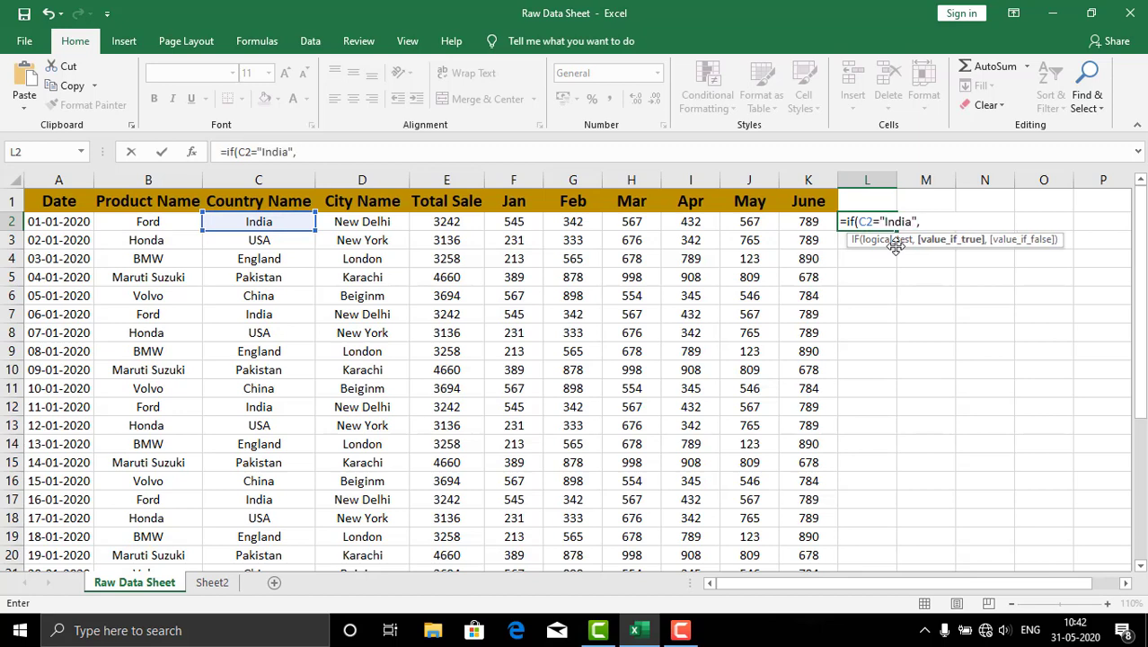
pyautogui.write('"Hindi",')
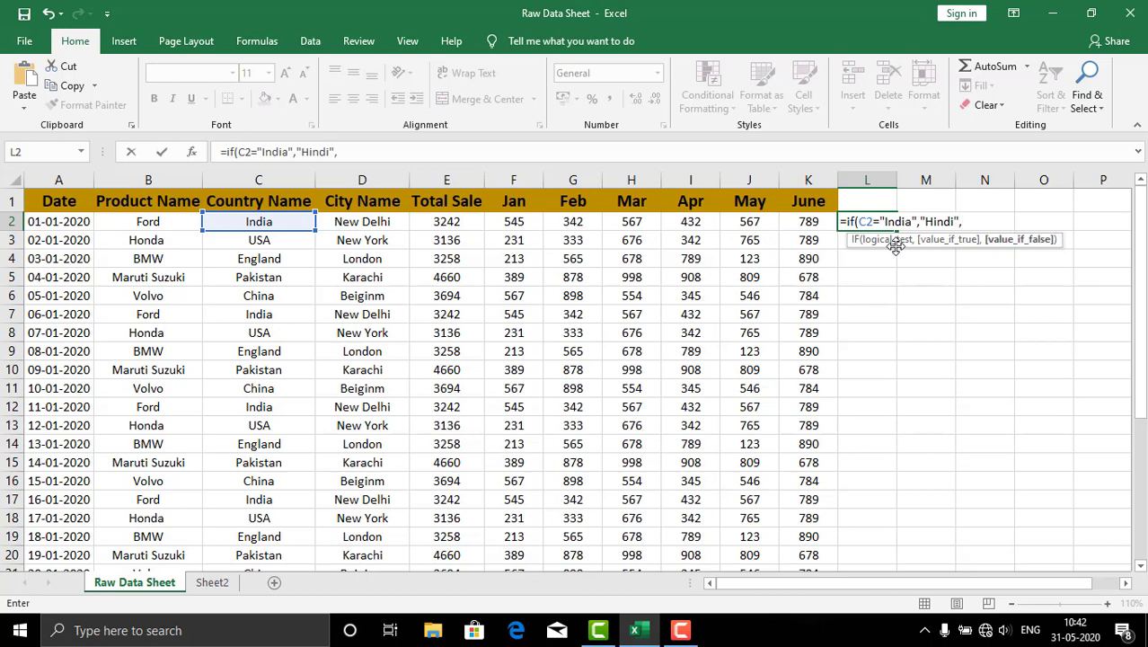
pyautogui.write('"')
pyautogui.write('English"')
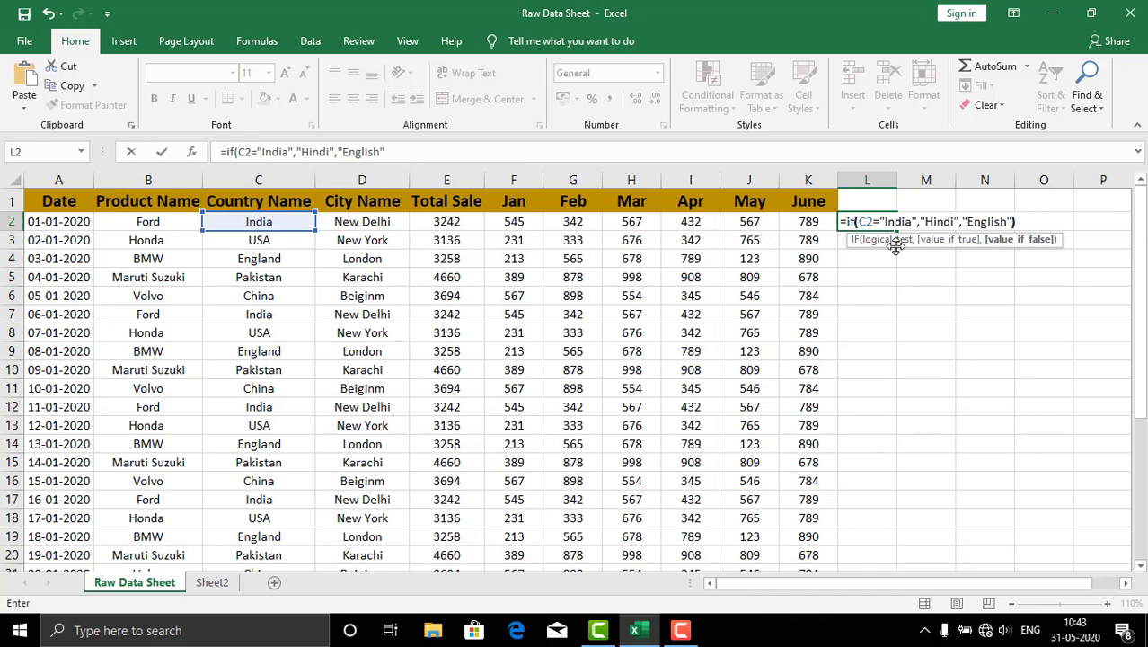
# - Test the IF formula by changing the country in C2 to USA, and fill the formula from L2 down to L11
pyautogui.click(258, 221)
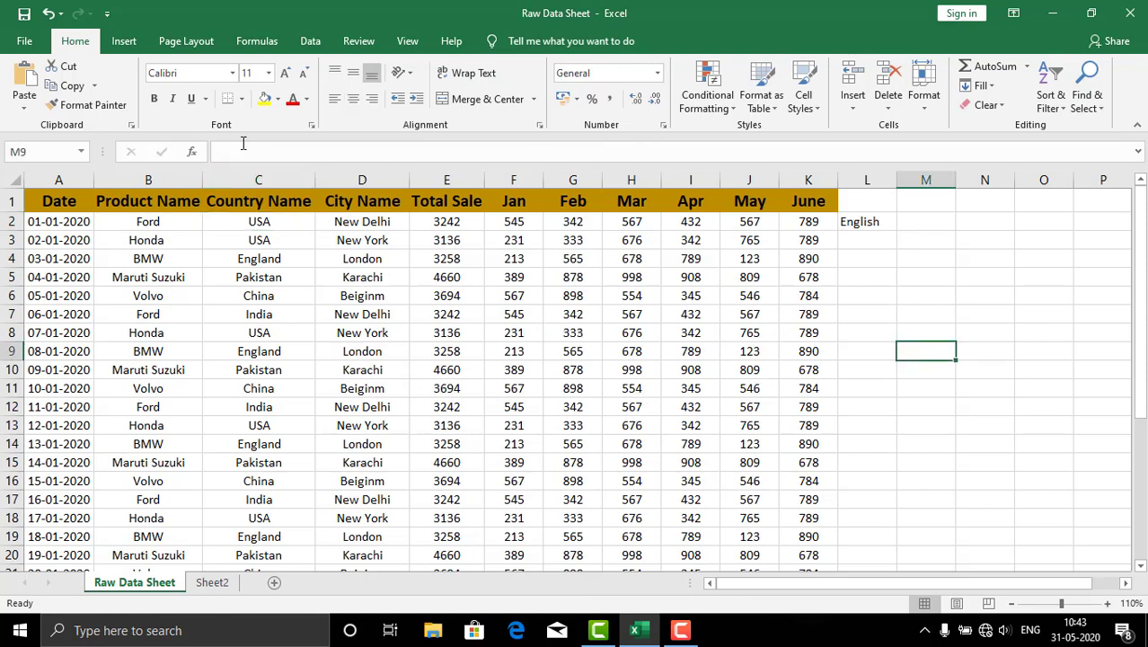
pyautogui.click(862, 223)
pyautogui.moveTo(897, 230); pyautogui.dragTo(864, 388)
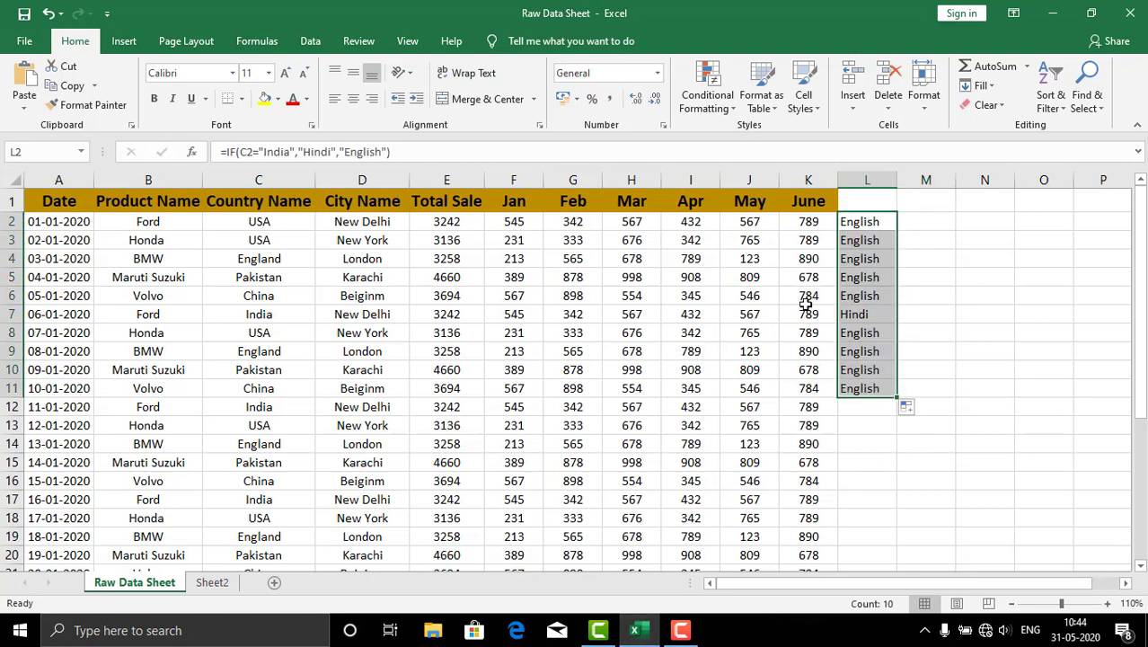
# - Compare the countries in C7 and C2 with their IF results in column L, and set C2 to India
pyautogui.click(233, 315)
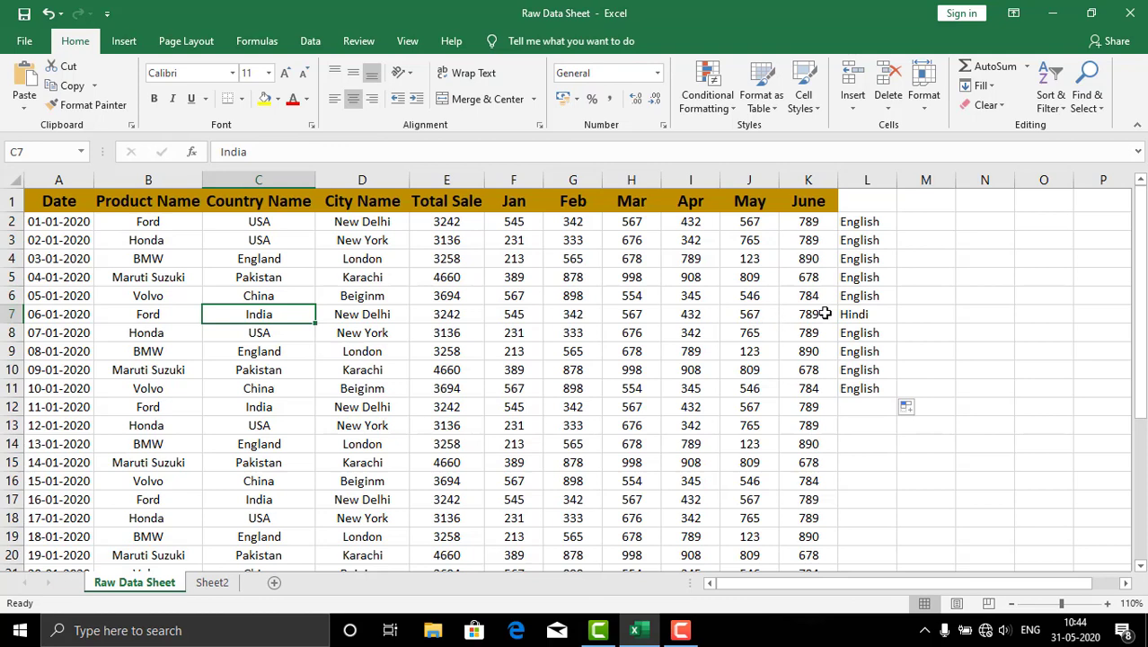
pyautogui.click(853, 314)
pyautogui.click(260, 222)
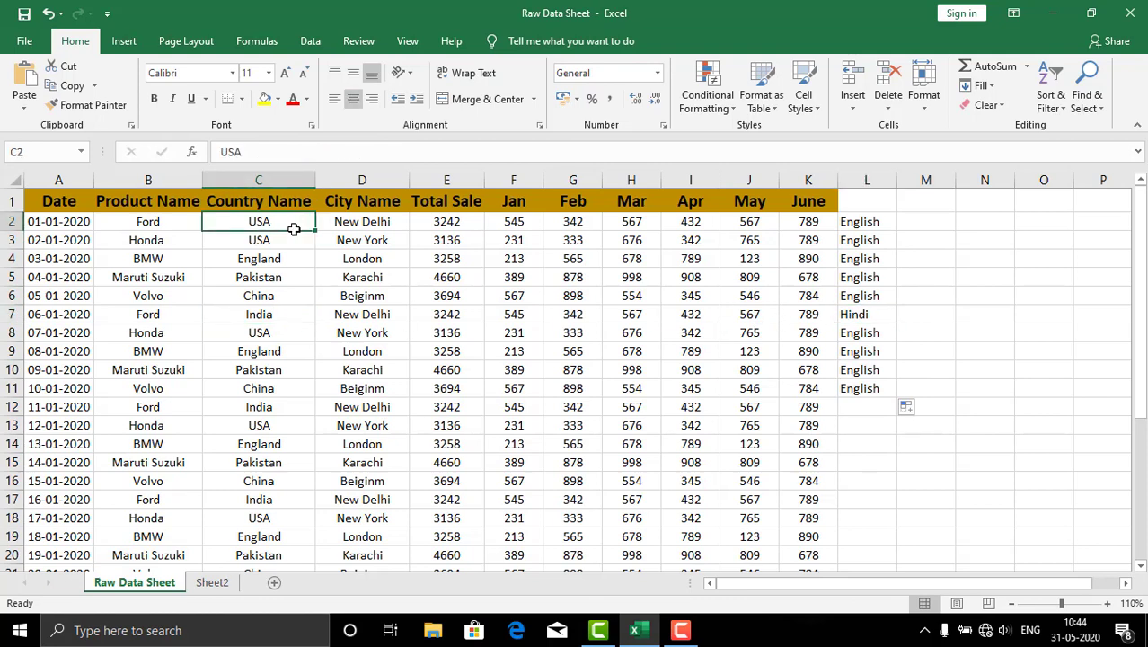
pyautogui.click(848, 224)
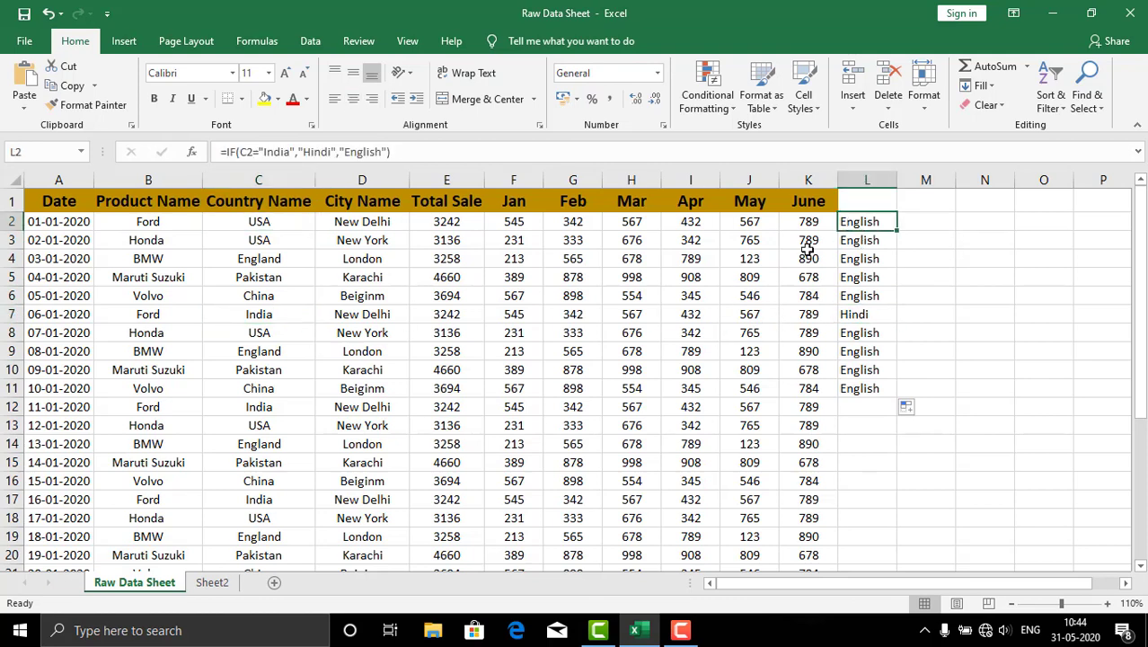
pyautogui.click(275, 222)
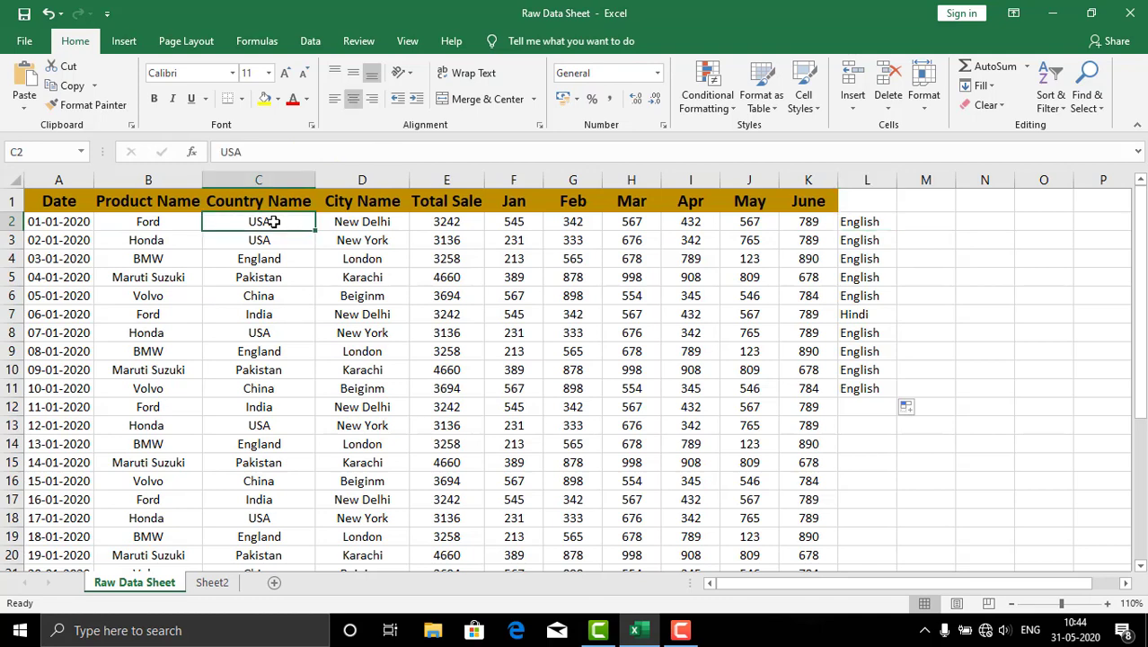
pyautogui.write('India')
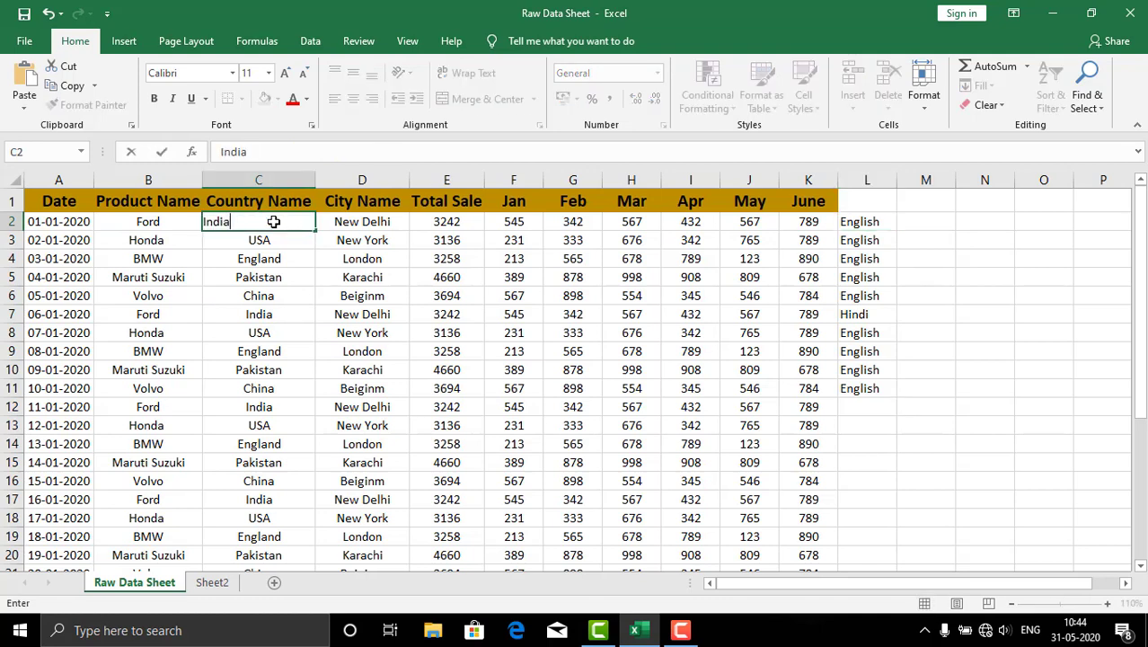
pyautogui.click(886, 477)
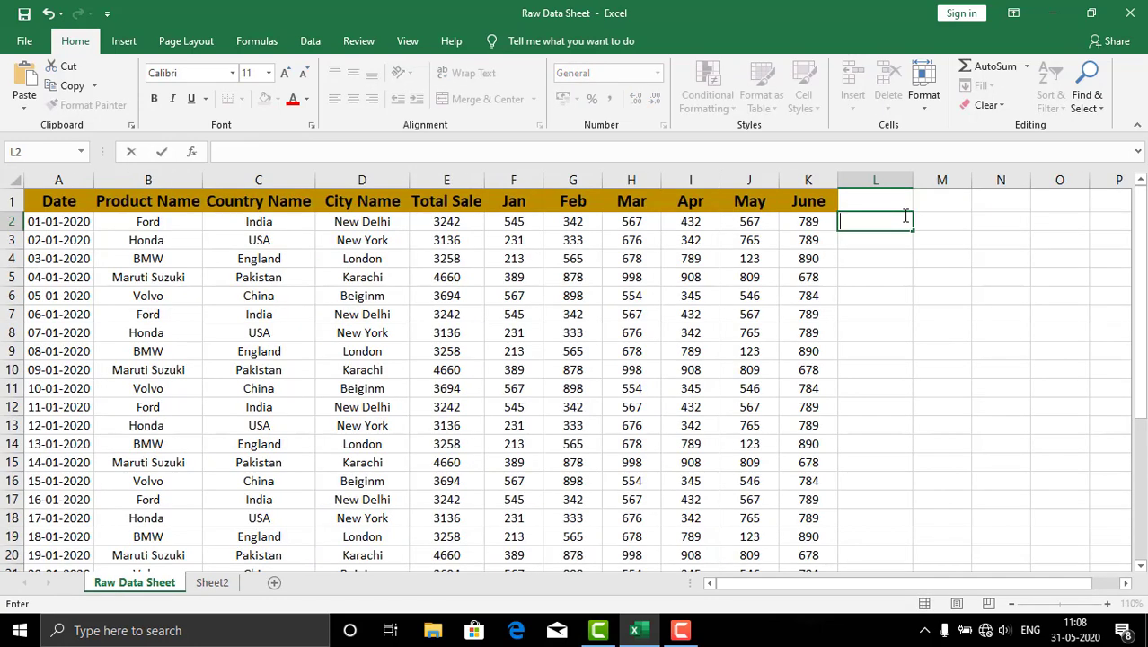
# - Count the India entries in the Country Name column in L2 with =COUNTIF(C2:C32,"India")
pyautogui.write('=')
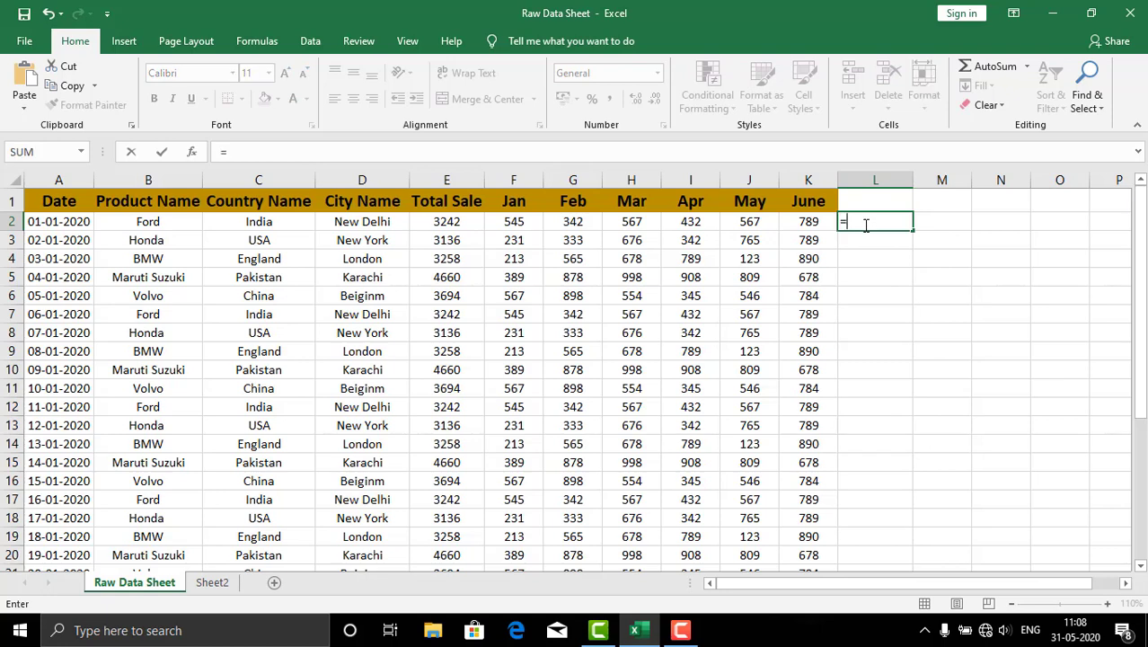
pyautogui.write('Count')
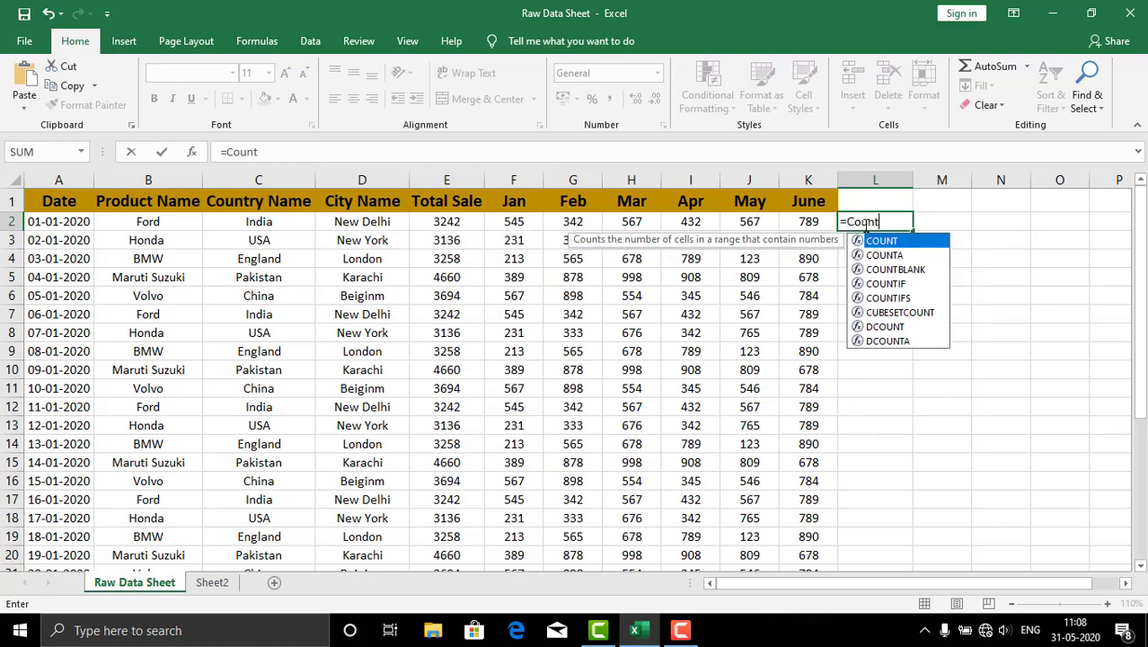
pyautogui.write('if(')
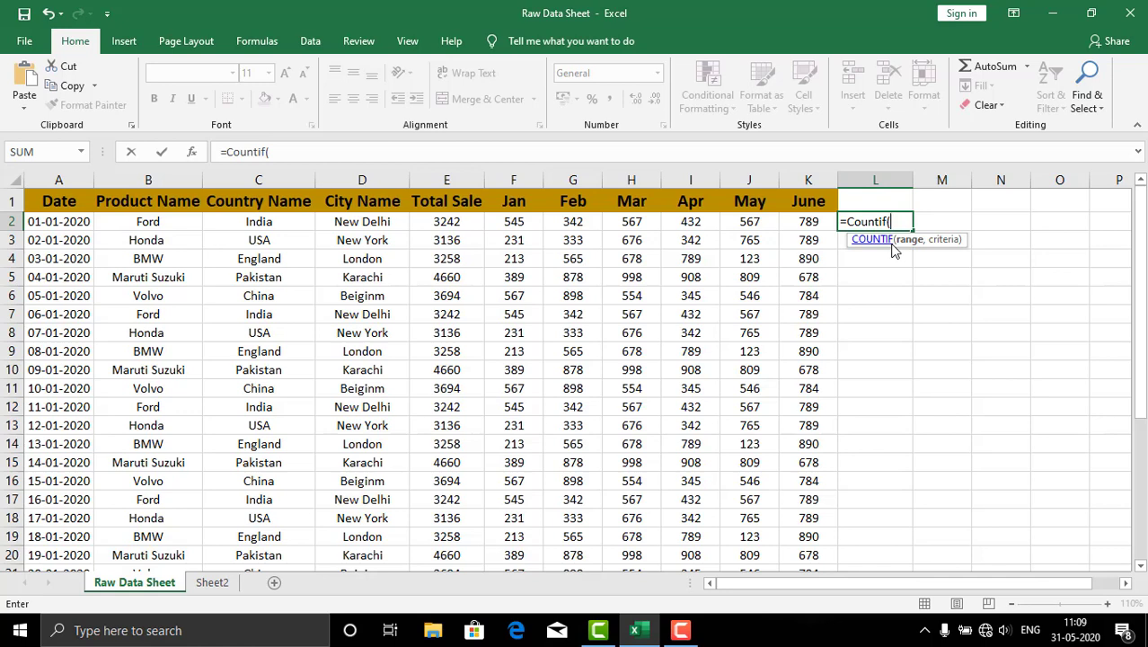
pyautogui.moveTo(258, 221); pyautogui.dragTo(284, 575)
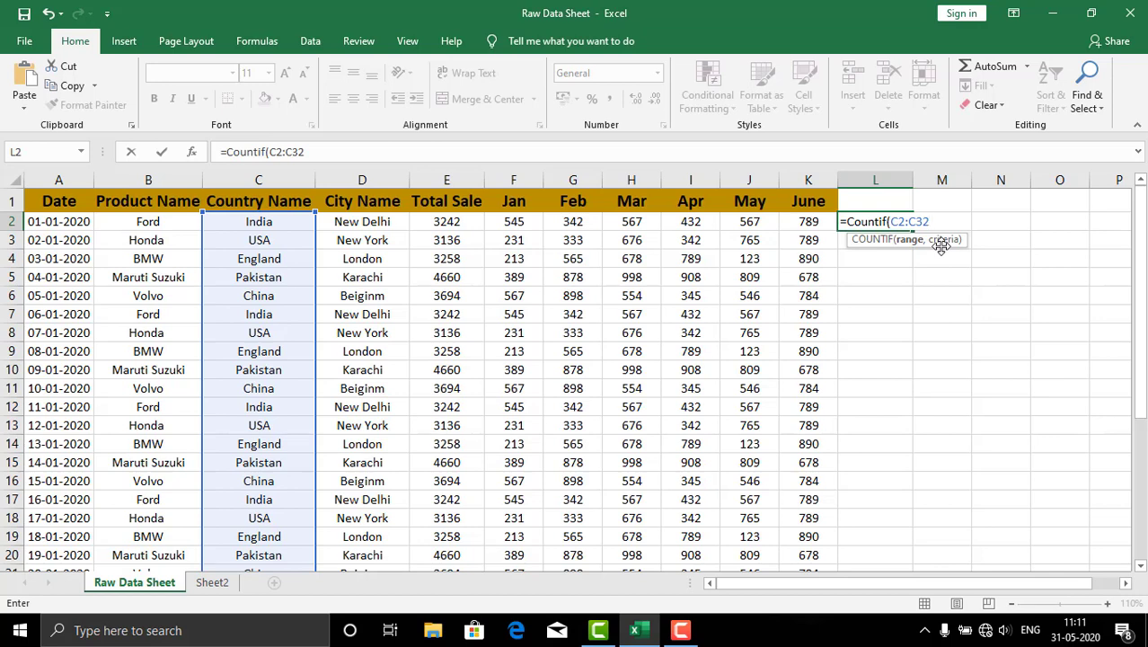
pyautogui.write(',"India')
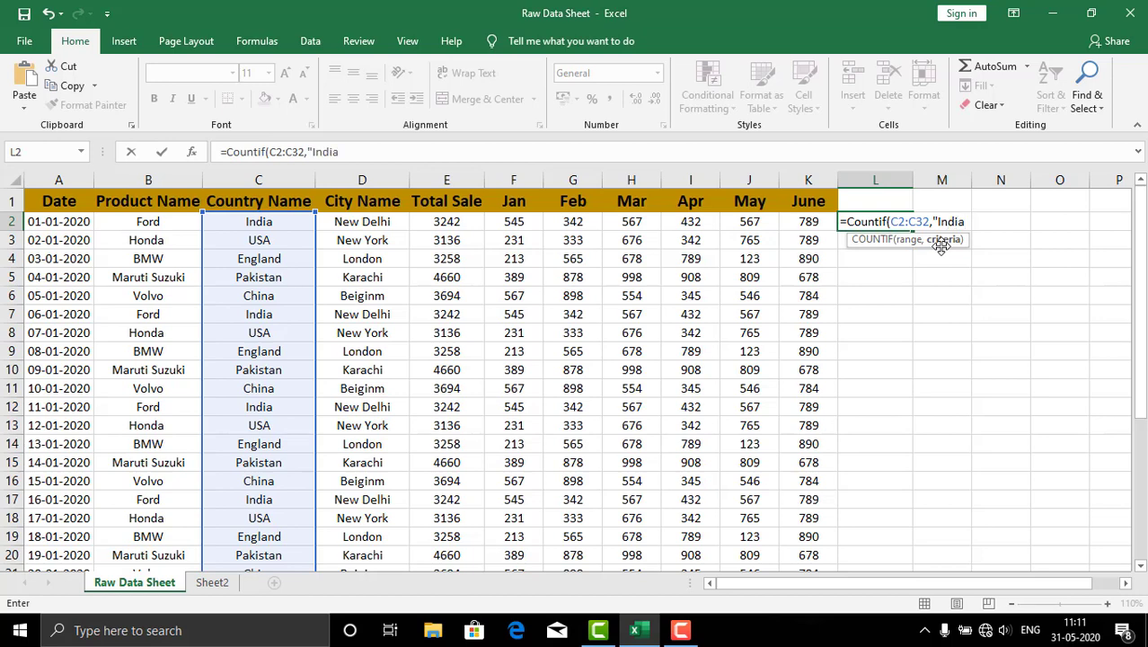
pyautogui.write('")')
pyautogui.click(903, 286)
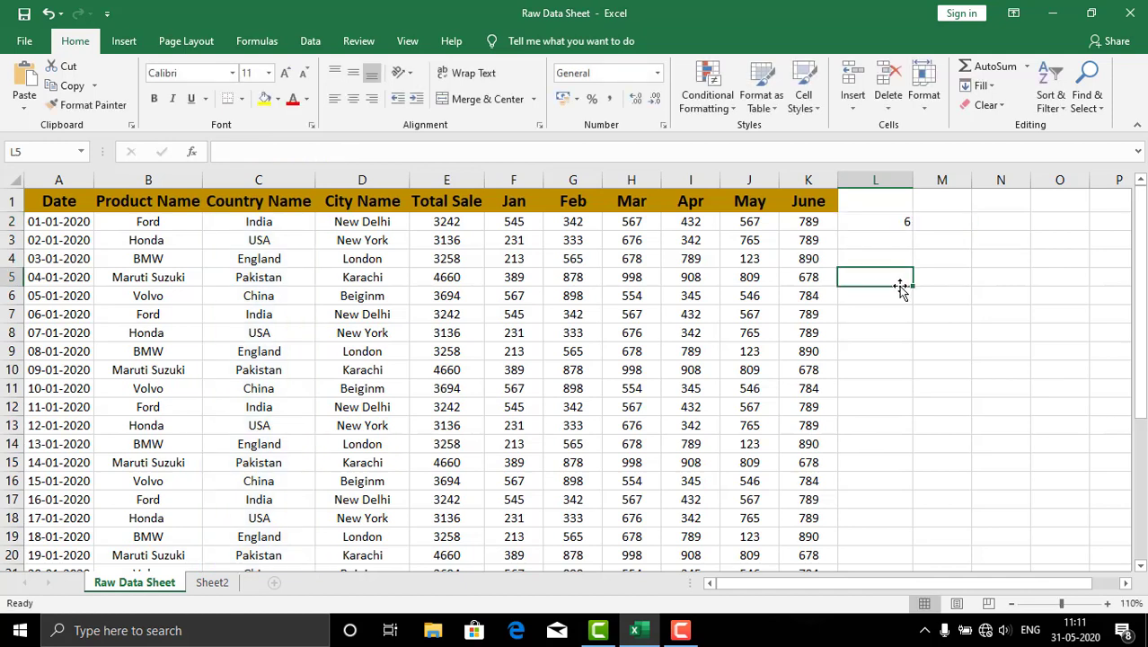
# - Change the criterion of the COUNTIF formula in L2 to "USA"
pyautogui.click(894, 223)
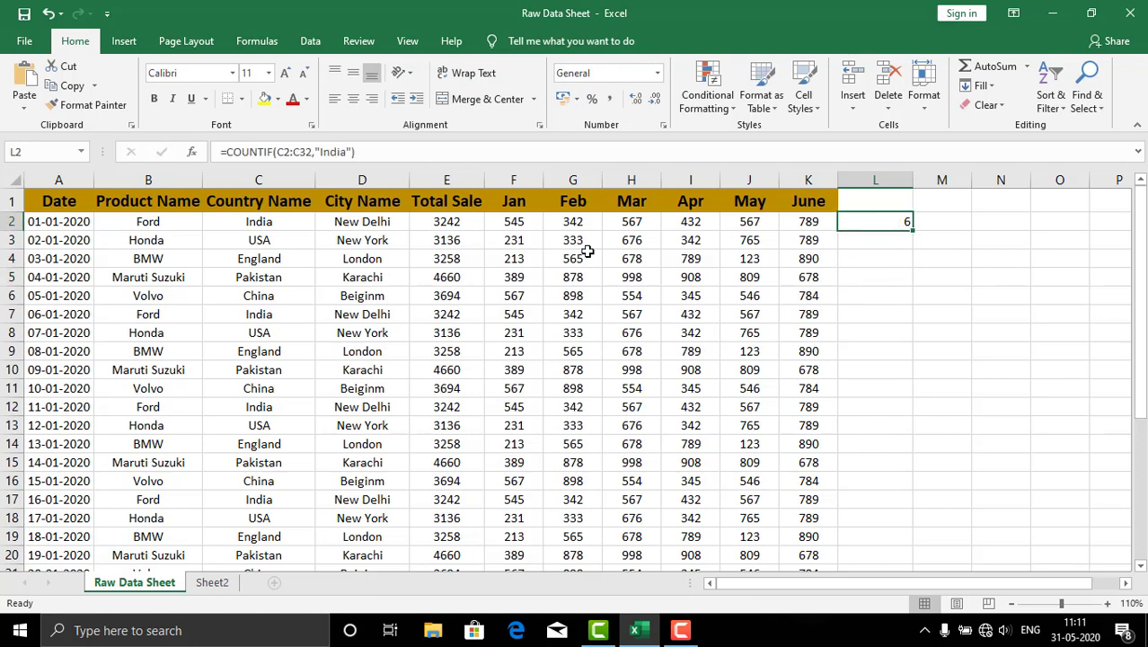
pyautogui.doubleClick(347, 152)
pyautogui.press('BackSpace')
pyautogui.write('USA')
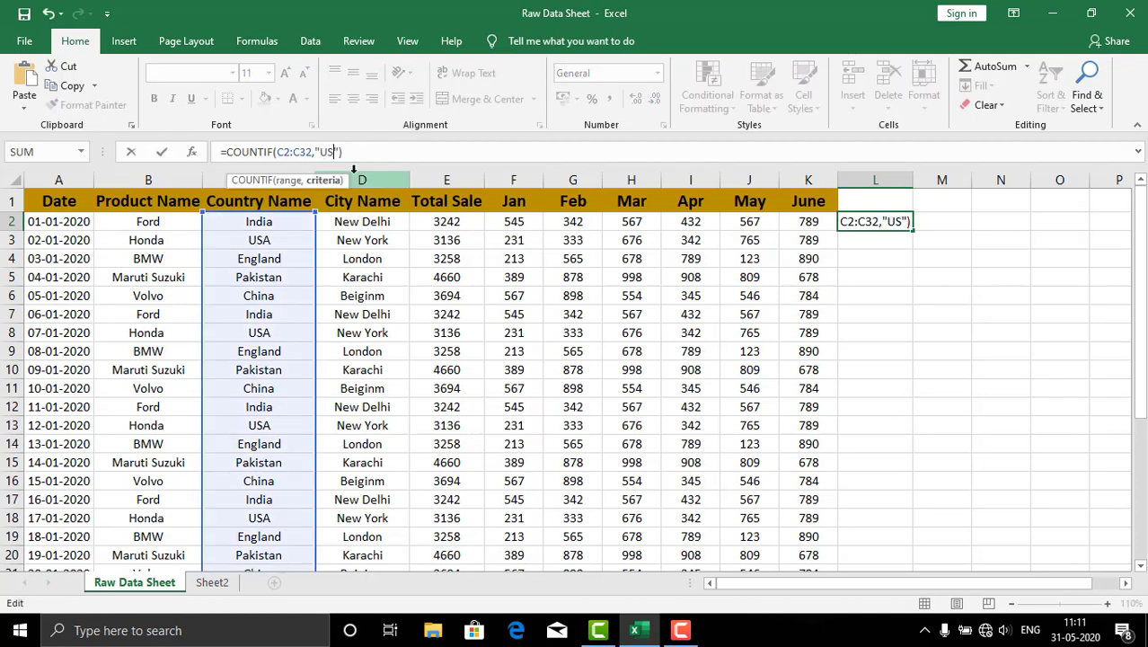
pyautogui.click(872, 314)
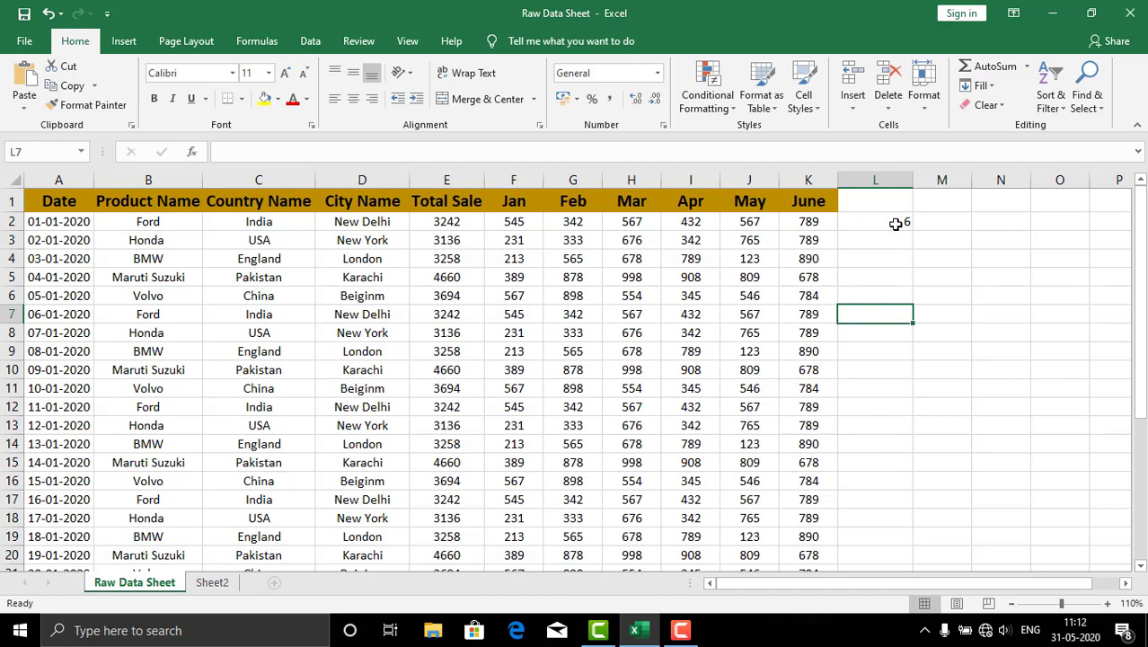
pyautogui.click(258, 260)
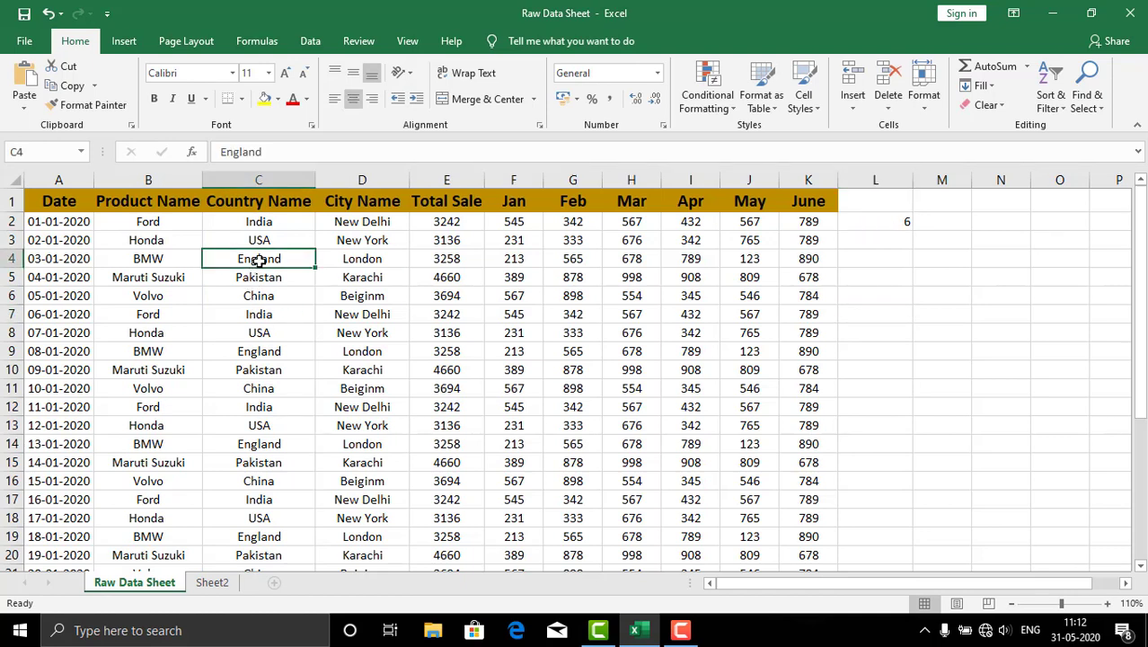
# - Test the COUNTIF formula by changing the country in C4 to USA
pyautogui.write('USA')
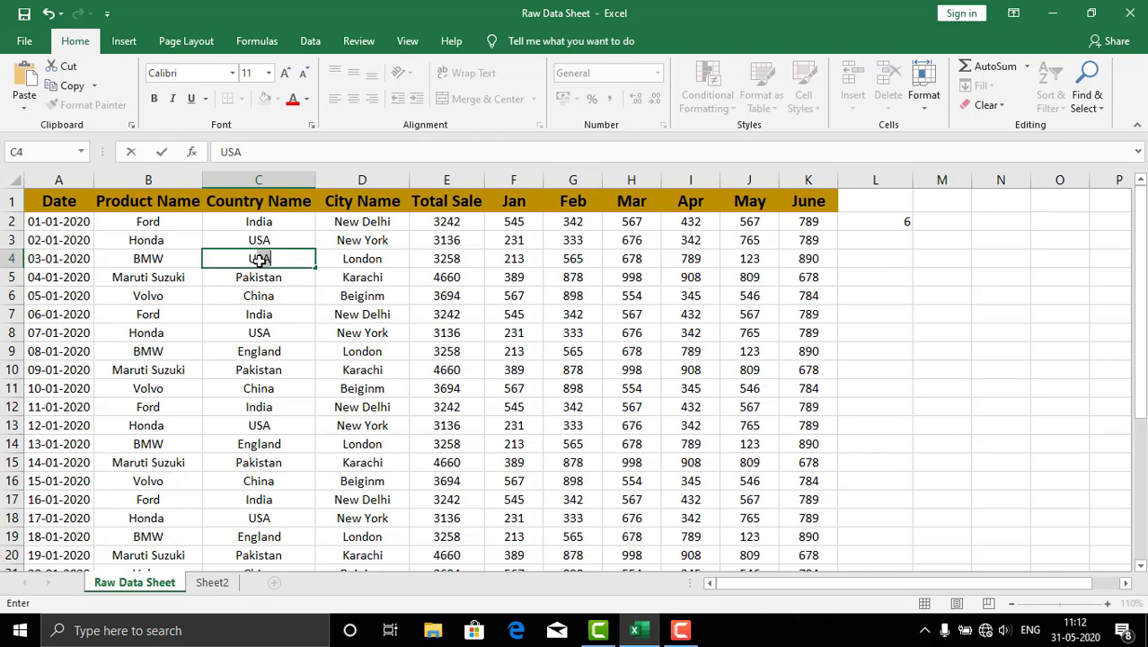
pyautogui.click(889, 353)
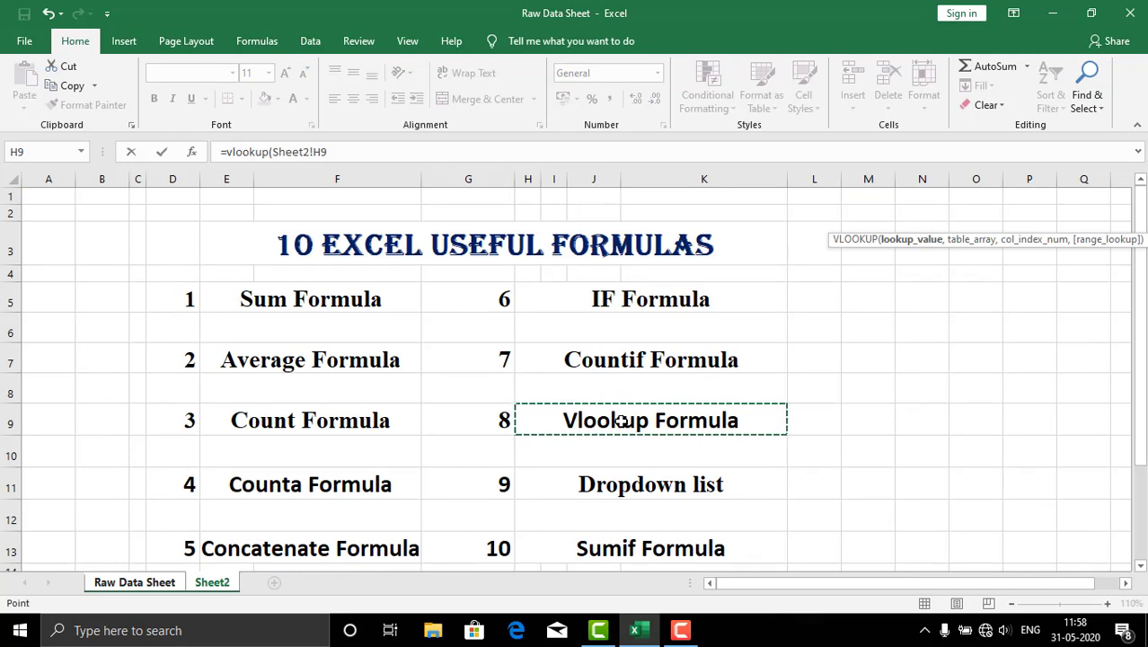
pyautogui.press('Escape')
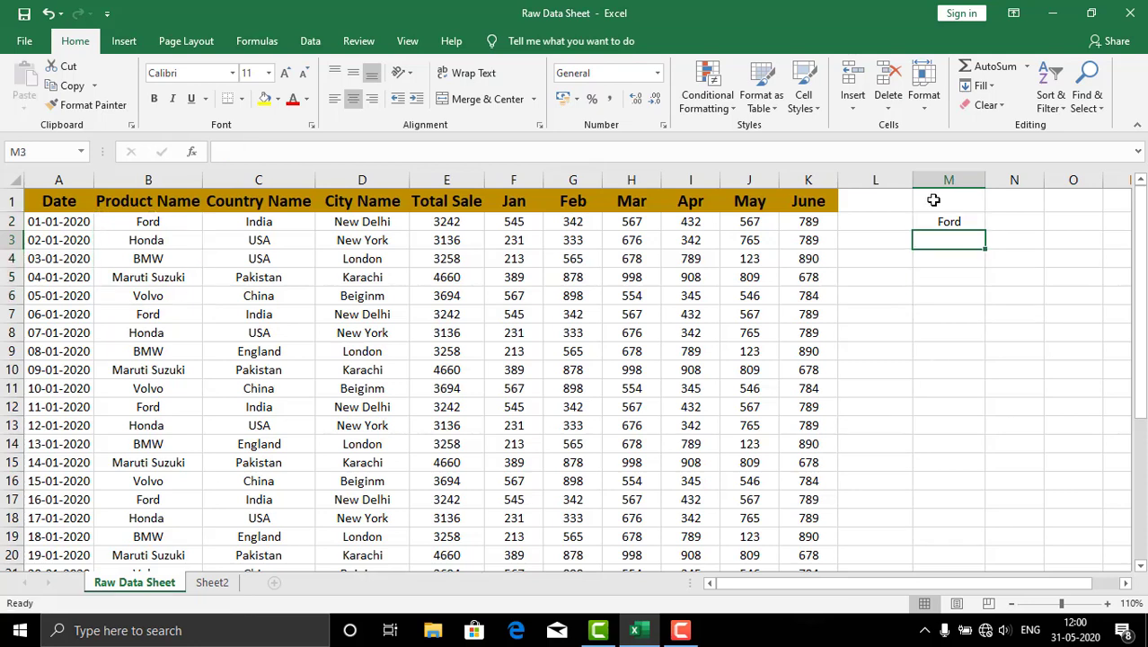
# - Add the headings Car Name in M1 and Total Sales in N1
pyautogui.click(935, 199)
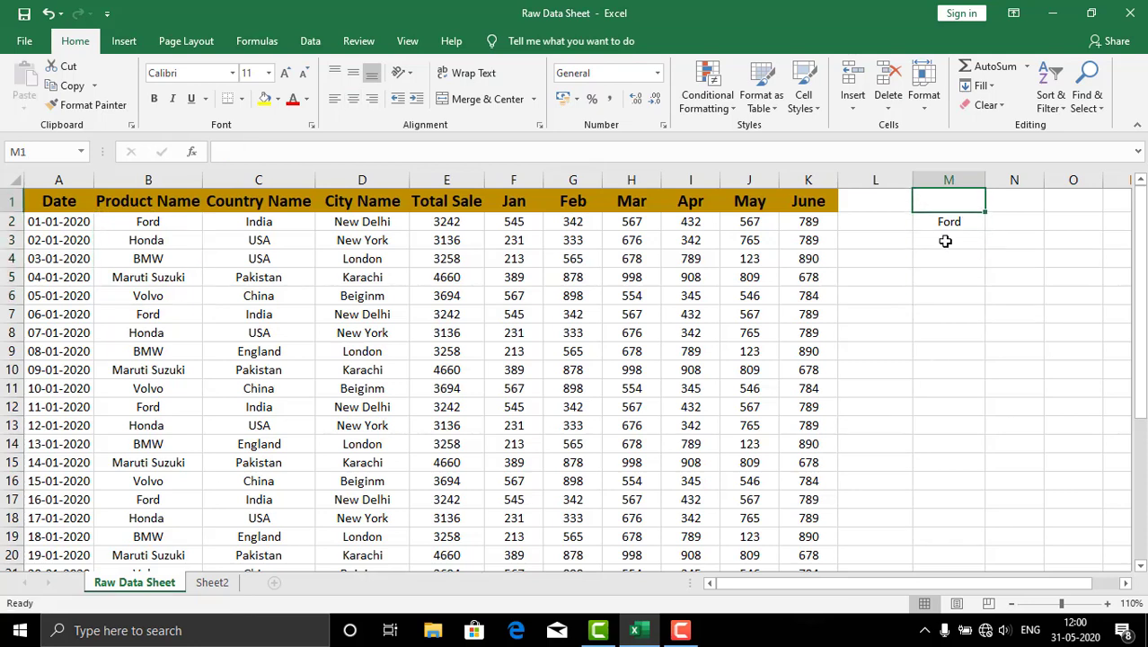
pyautogui.press('F2')
pyautogui.write('Car Name')
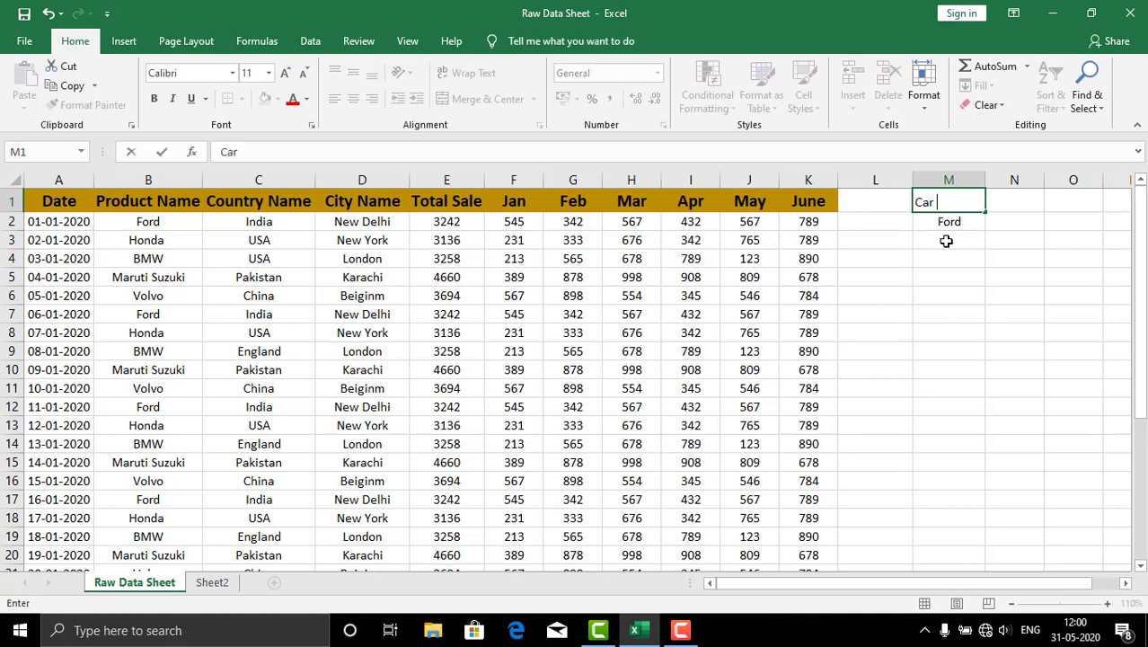
pyautogui.click(1001, 204)
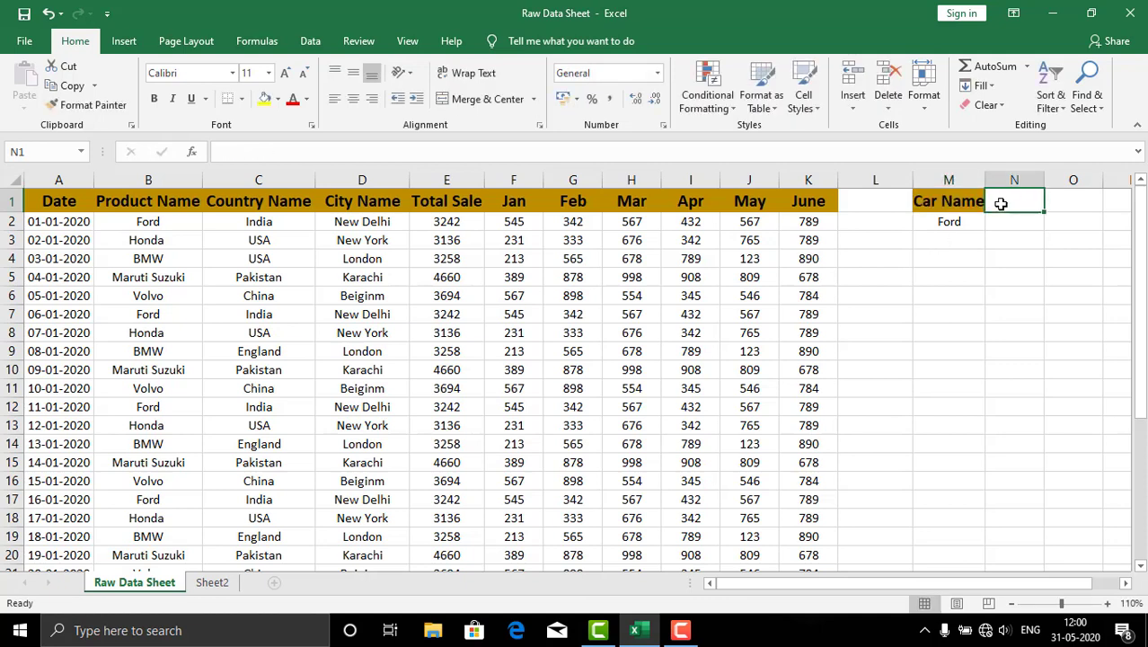
pyautogui.write('Total Sales')
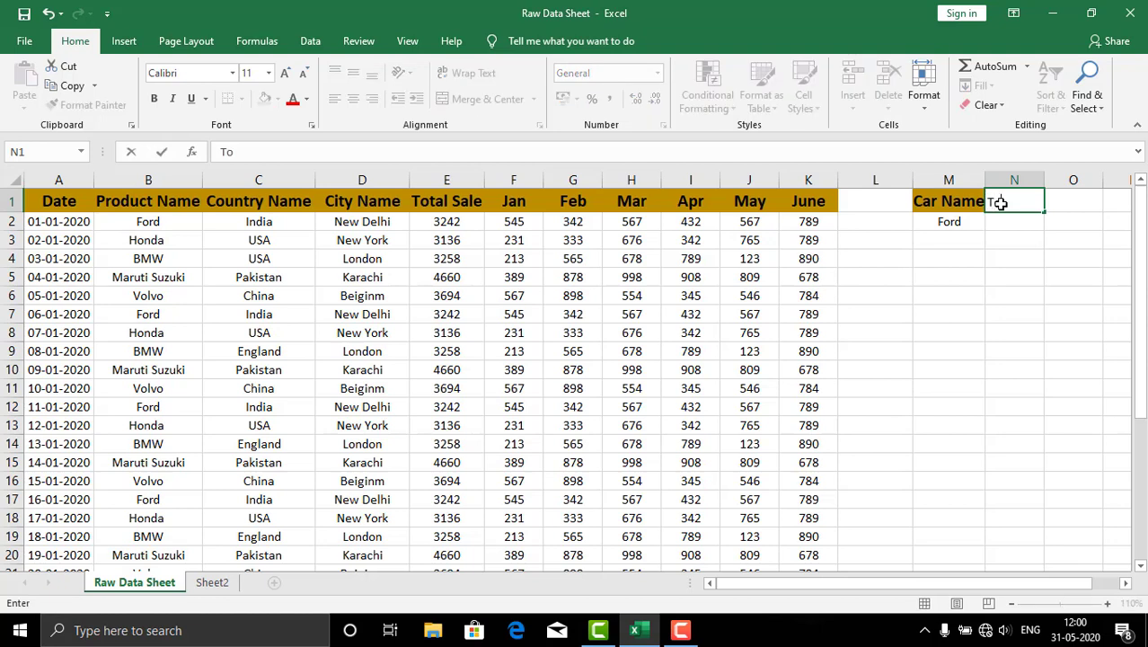
pyautogui.click(1009, 256)
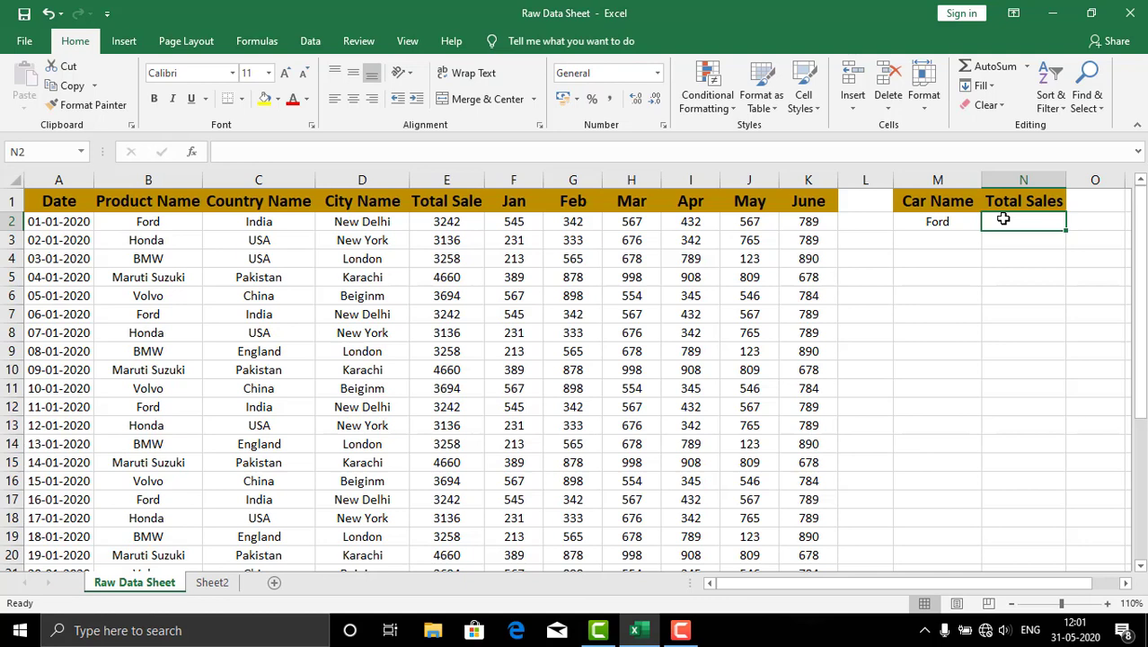
# - Start a VLOOKUP formula in N2 with M2 as the lookup value
pyautogui.write('=')
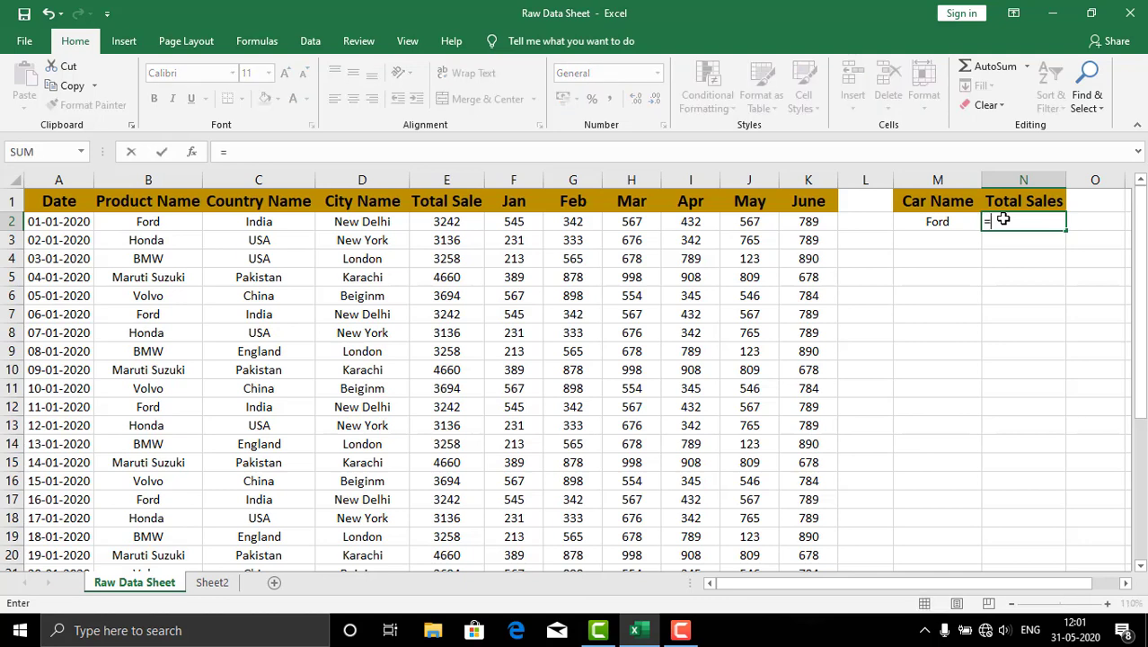
pyautogui.write('vlookup')
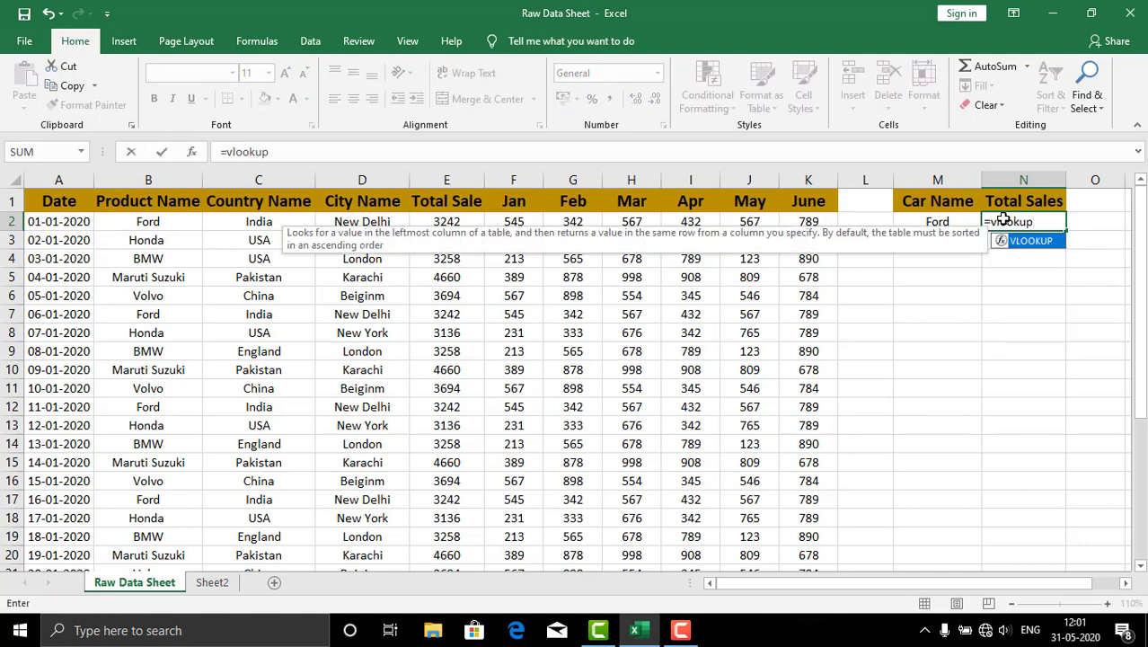
pyautogui.write('(')
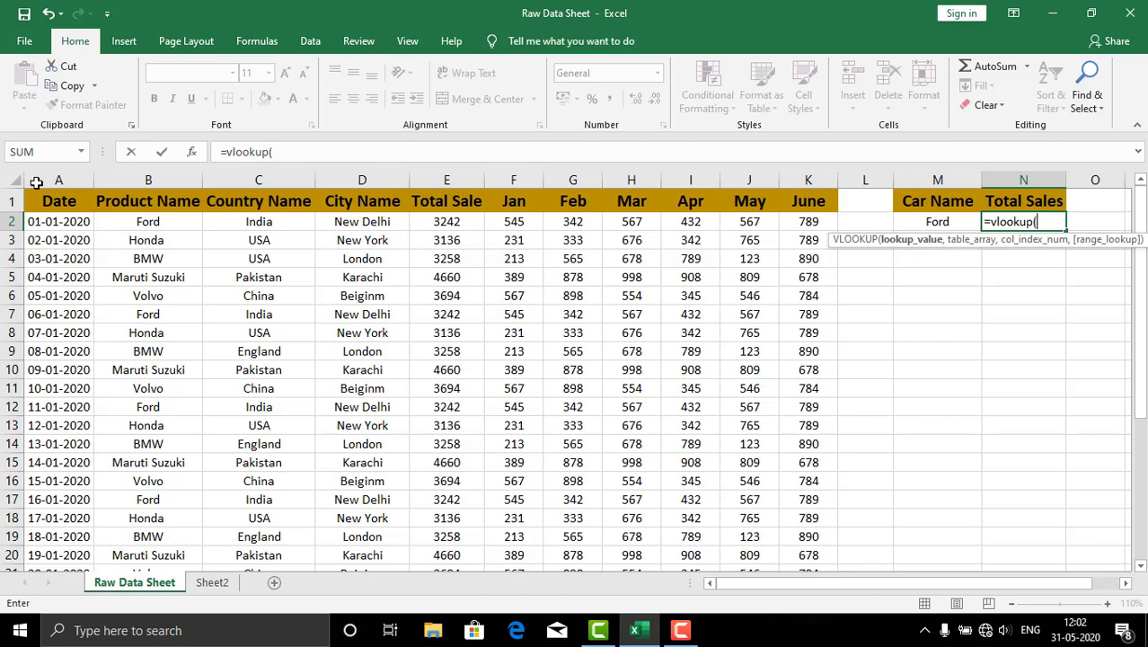
pyautogui.write('m2,')
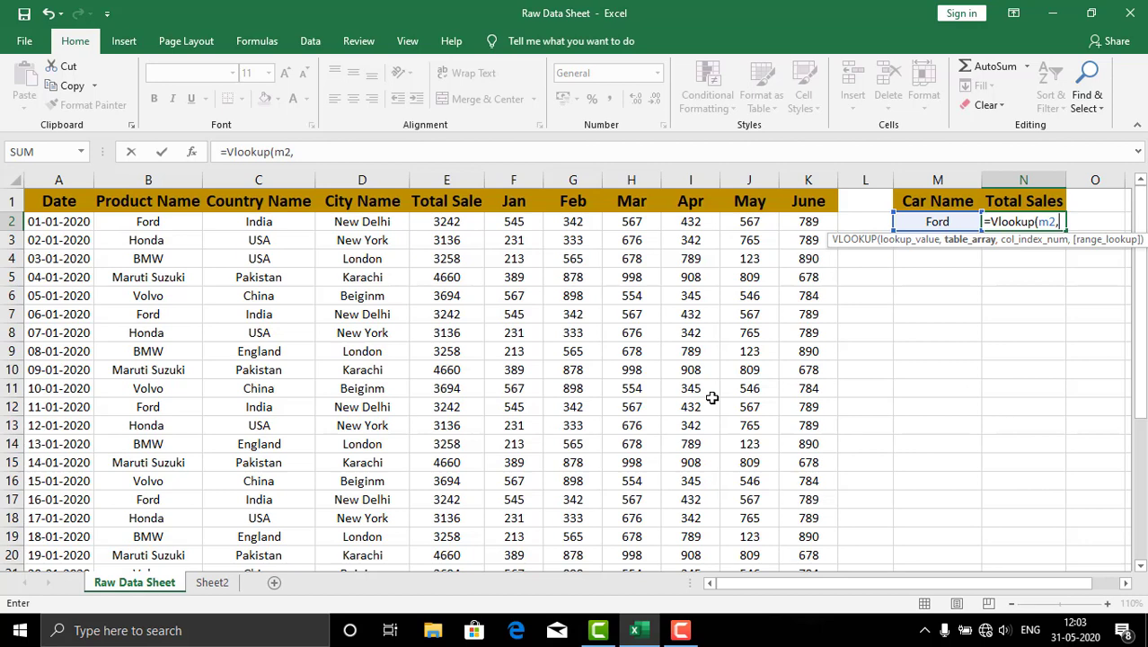
# - Trace the header columns from Product Name to Total Sale to work out the table array and column index for the VLOOKUP
pyautogui.click(441, 206)
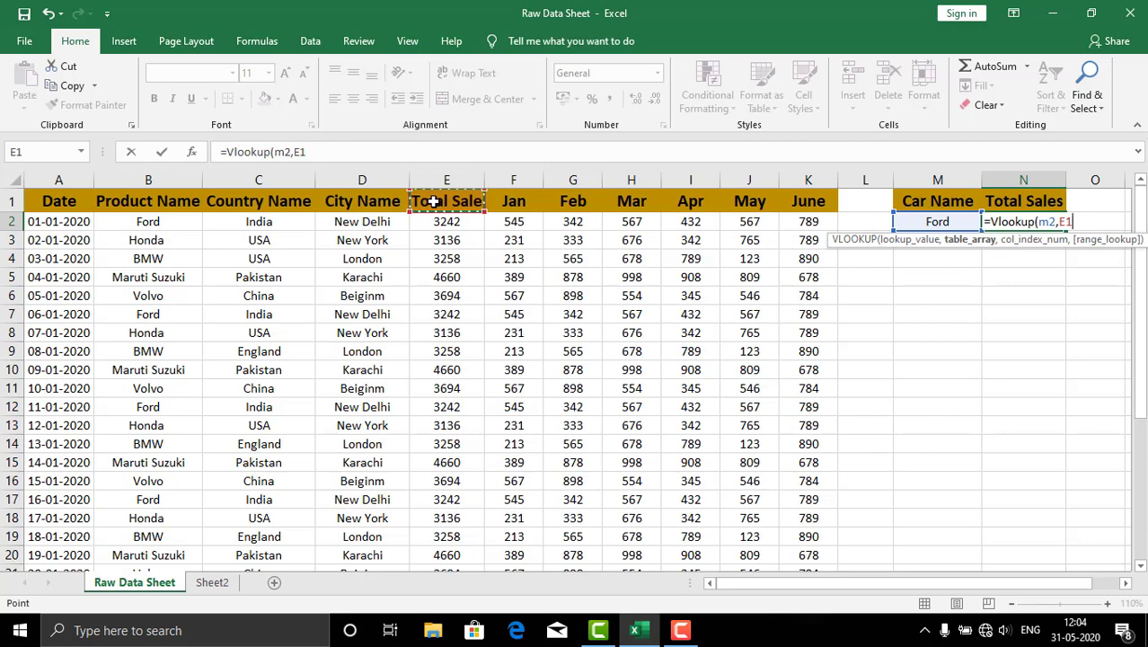
pyautogui.click(48, 201)
pyautogui.click(124, 202)
pyautogui.click(226, 201)
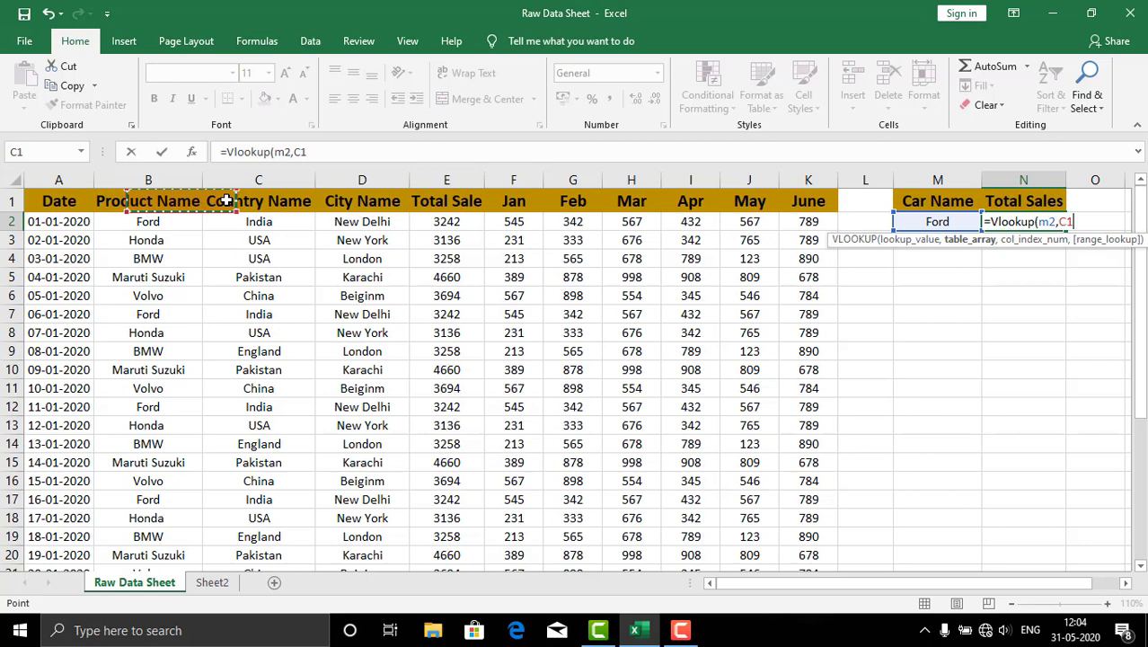
pyautogui.click(346, 201)
pyautogui.click(434, 205)
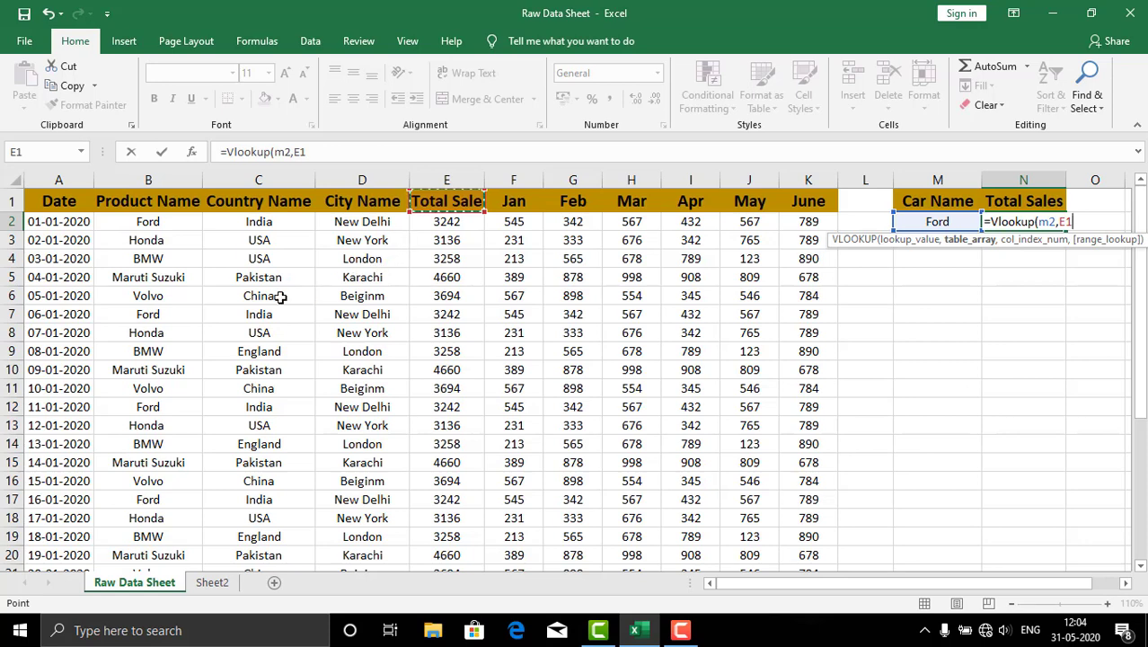
pyautogui.click(139, 203)
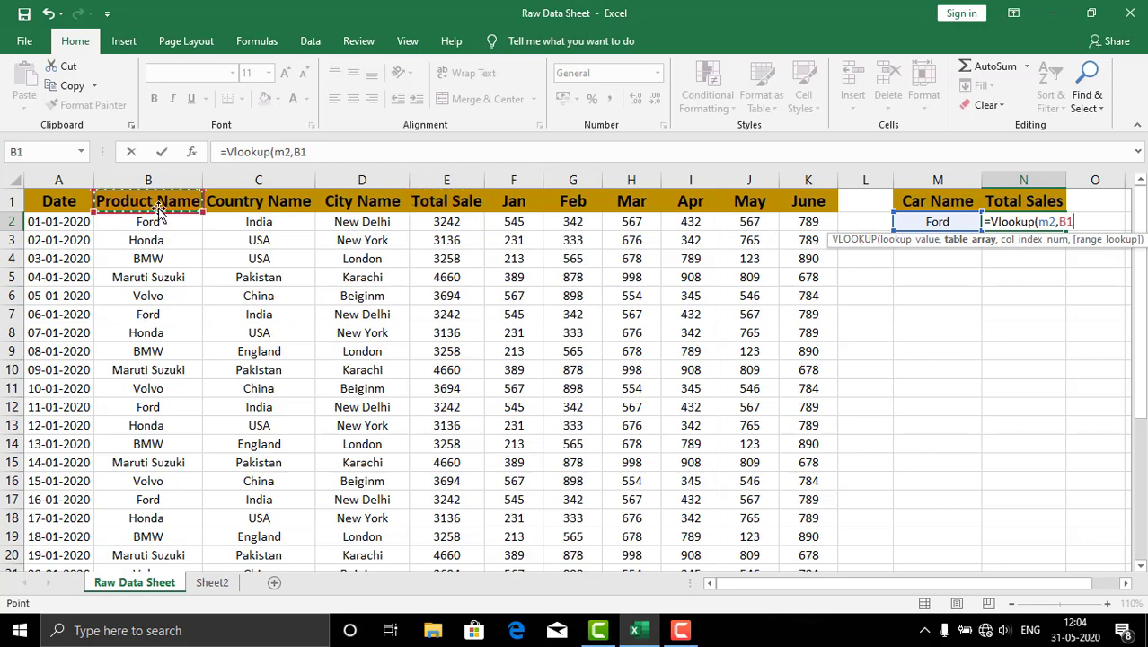
pyautogui.click(297, 202)
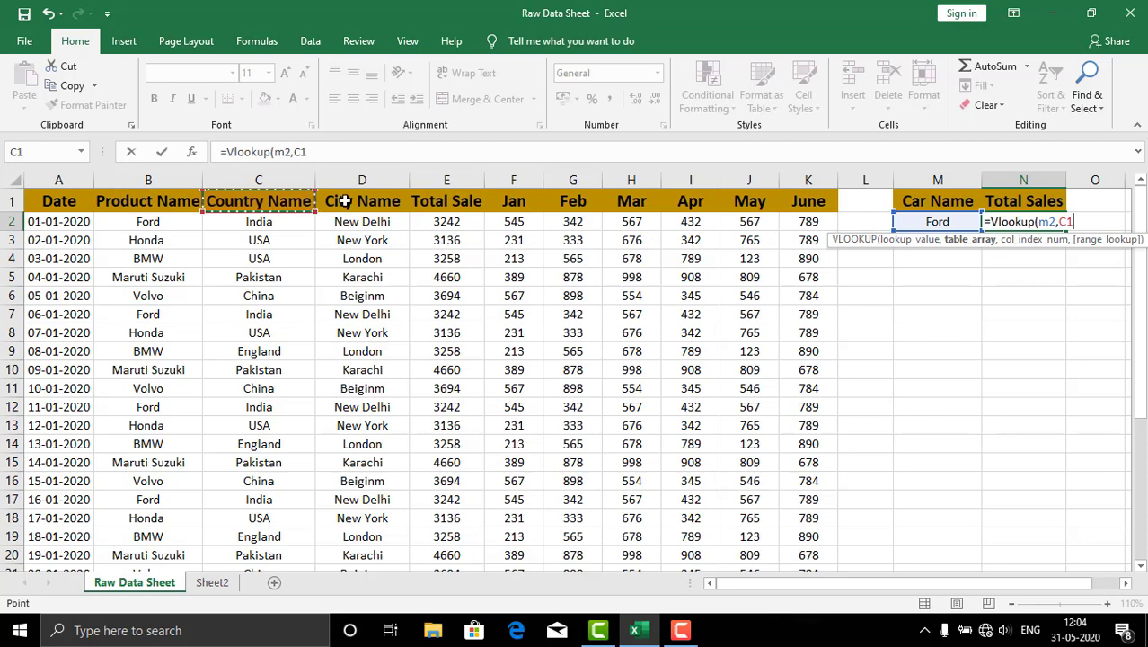
pyautogui.click(344, 201)
pyautogui.click(422, 199)
# - Complete the VLOOKUP in N2 with table array B1:E8, column index 4 and range lookup 0
pyautogui.moveTo(422, 199); pyautogui.dragTo(148, 332)
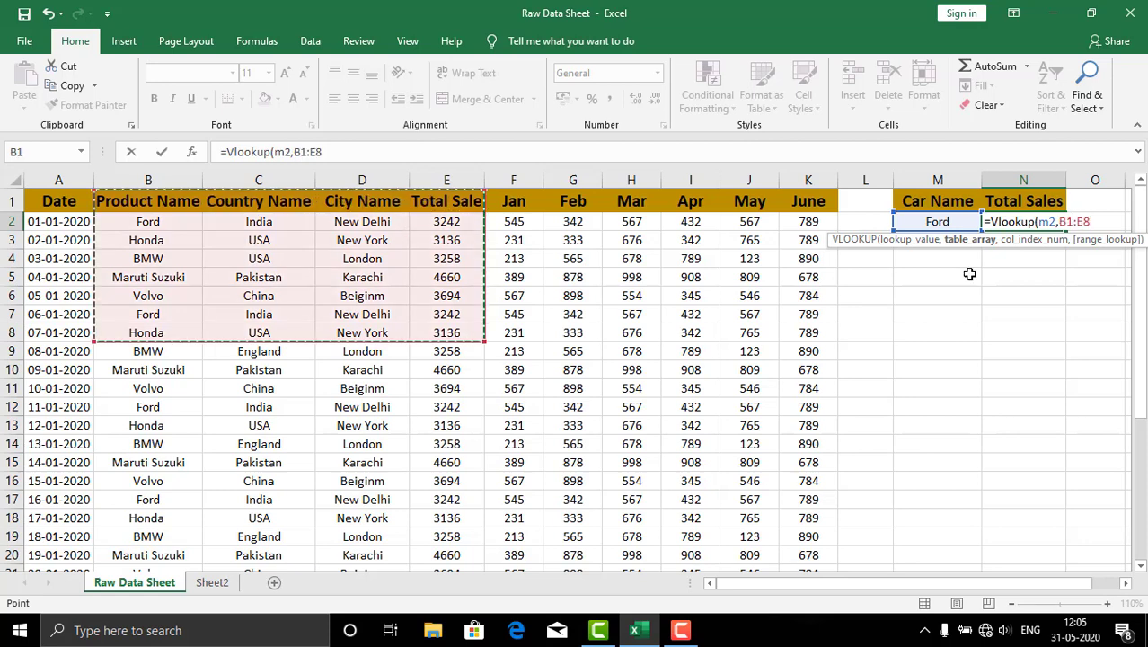
pyautogui.write(',')
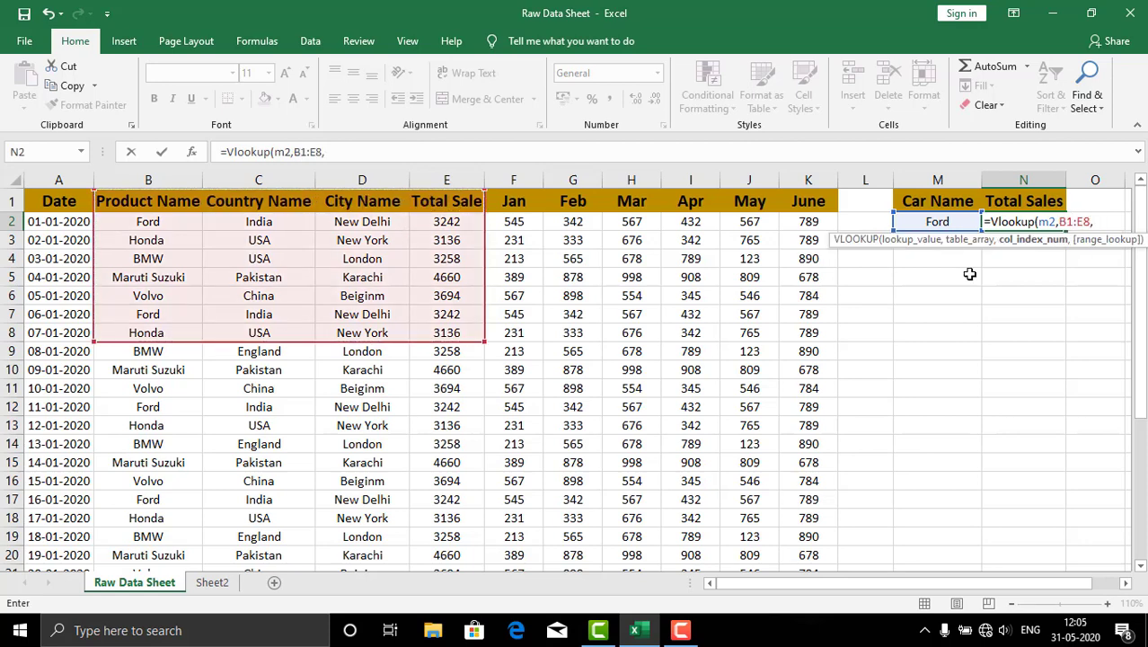
pyautogui.write('4,0')
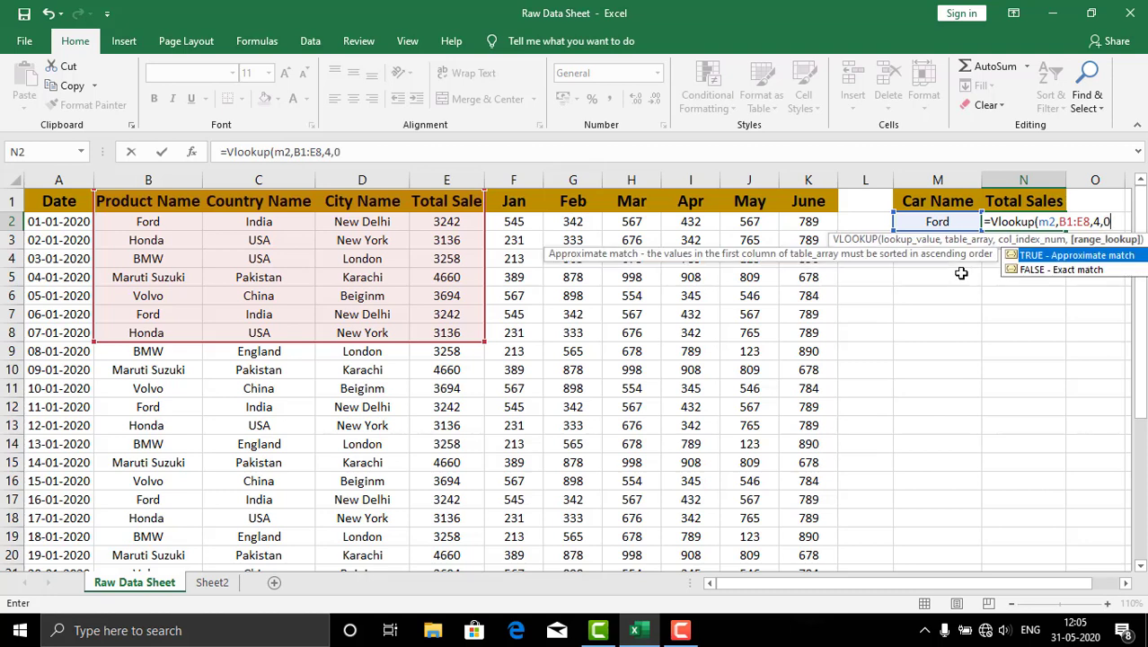
pyautogui.click(961, 273)
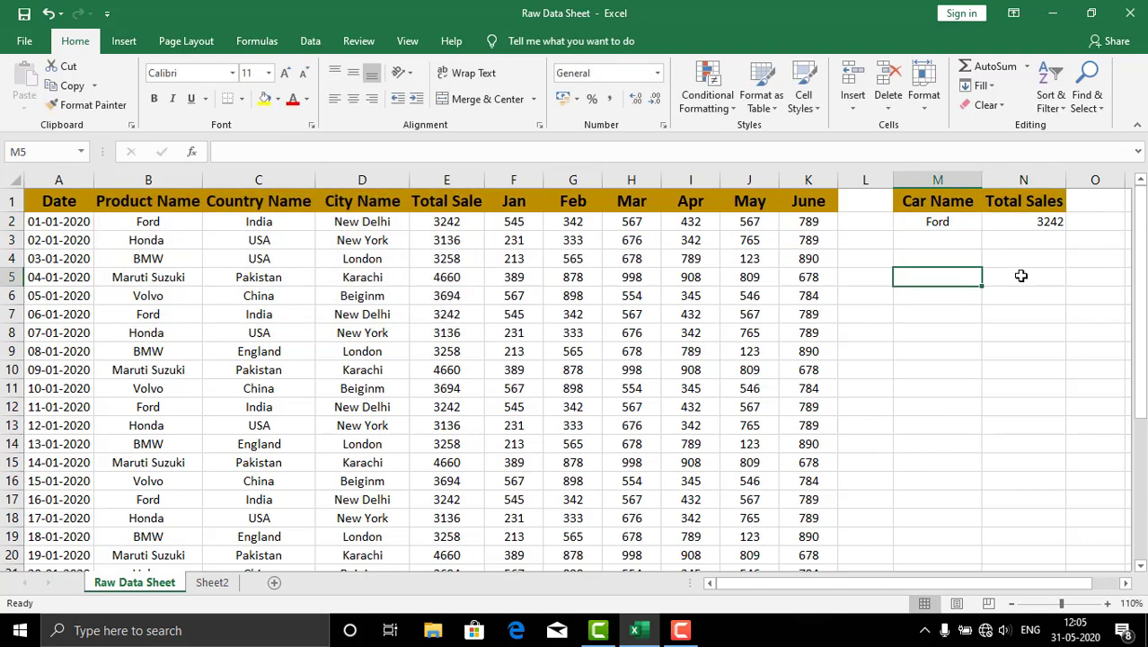
# - Test the VLOOKUP by changing the car name in M2 to BMW and to Volvo
pyautogui.click(956, 222)
pyautogui.press('BackSpace')
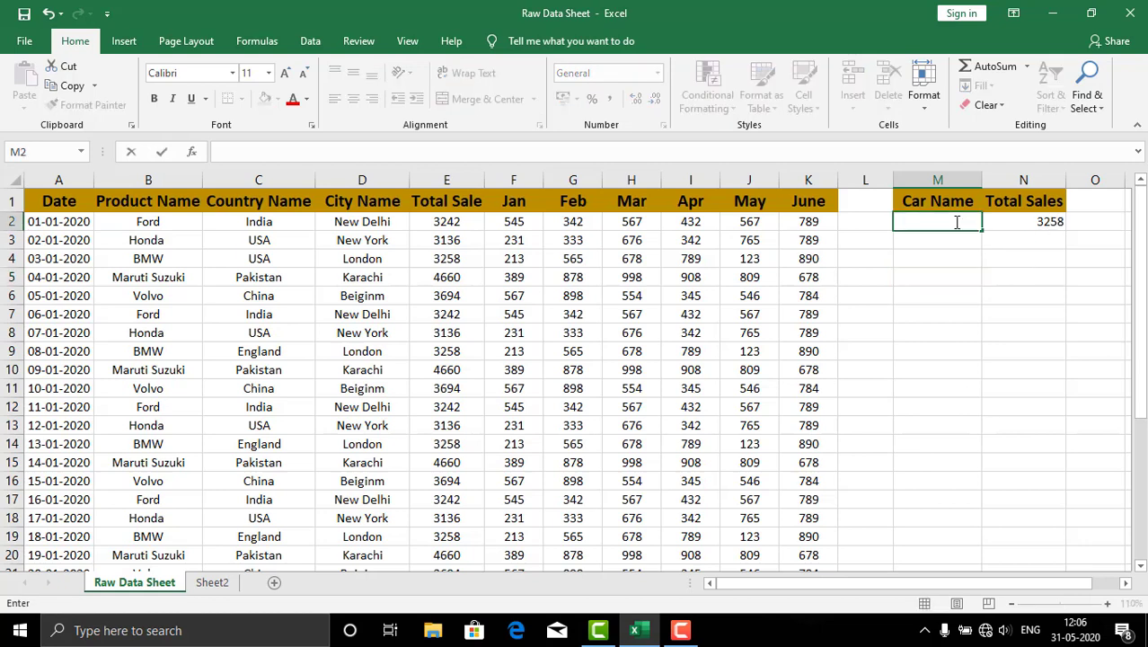
pyautogui.write('BMW')
pyautogui.click(922, 292)
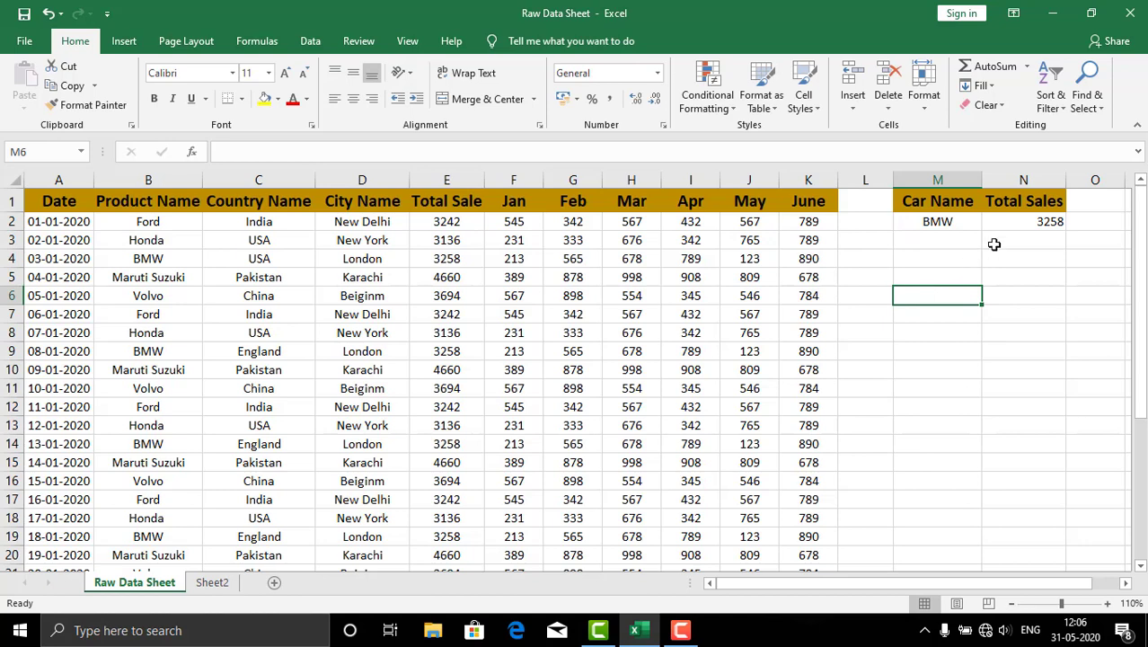
pyautogui.click(942, 221)
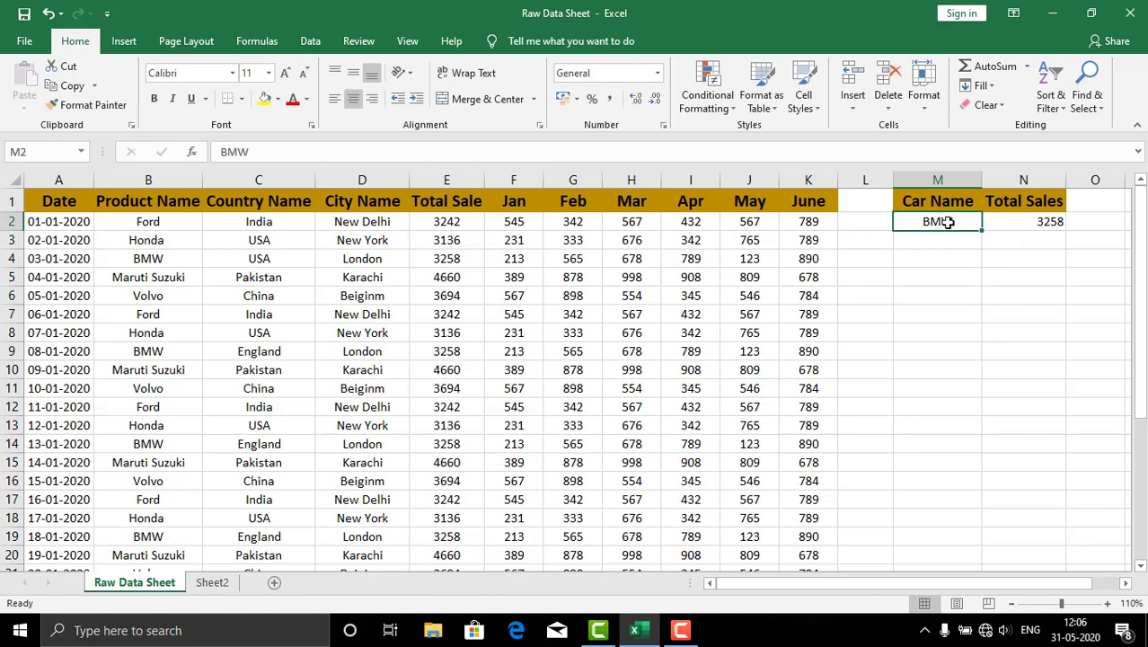
pyautogui.write('Volvo')
pyautogui.click(990, 274)
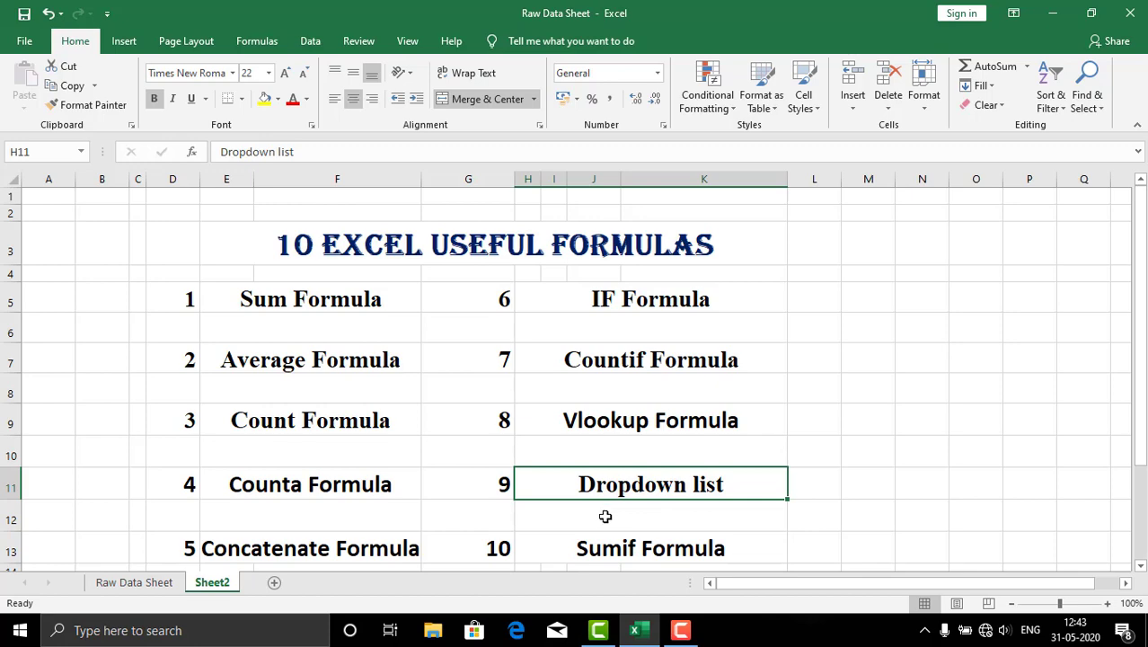
# - Add a dropdown to M2 on the Raw Data Sheet using List data validation with the product names in B2:B6 as source
pyautogui.hotkey('ctrl', 'pageup')
pyautogui.click(912, 221)
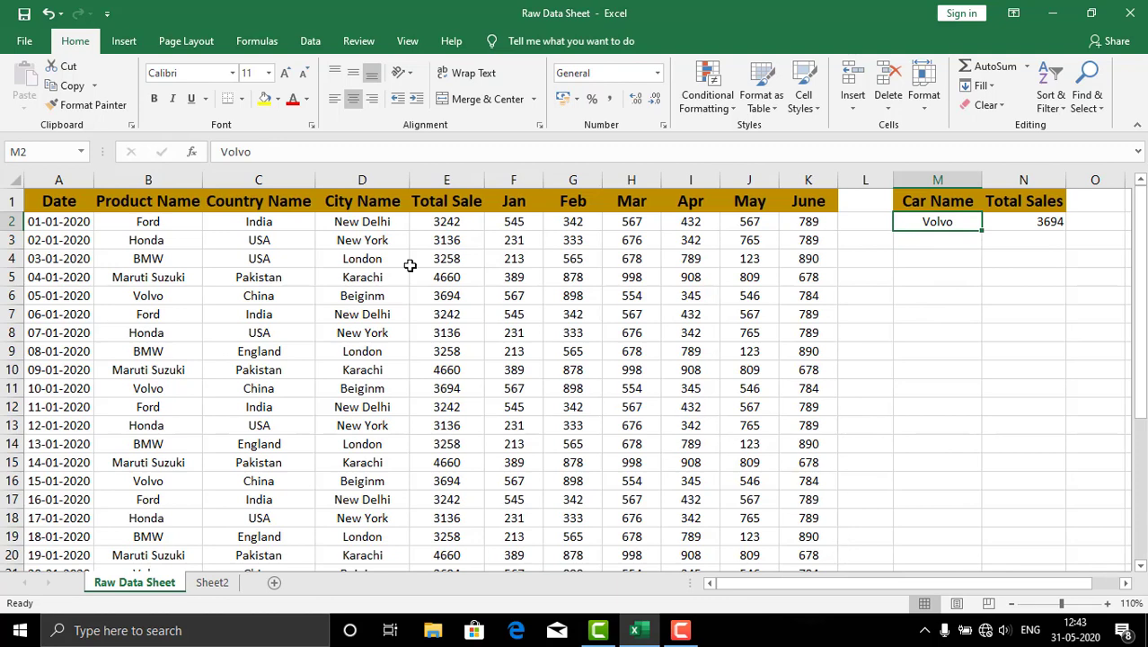
pyautogui.click(309, 41)
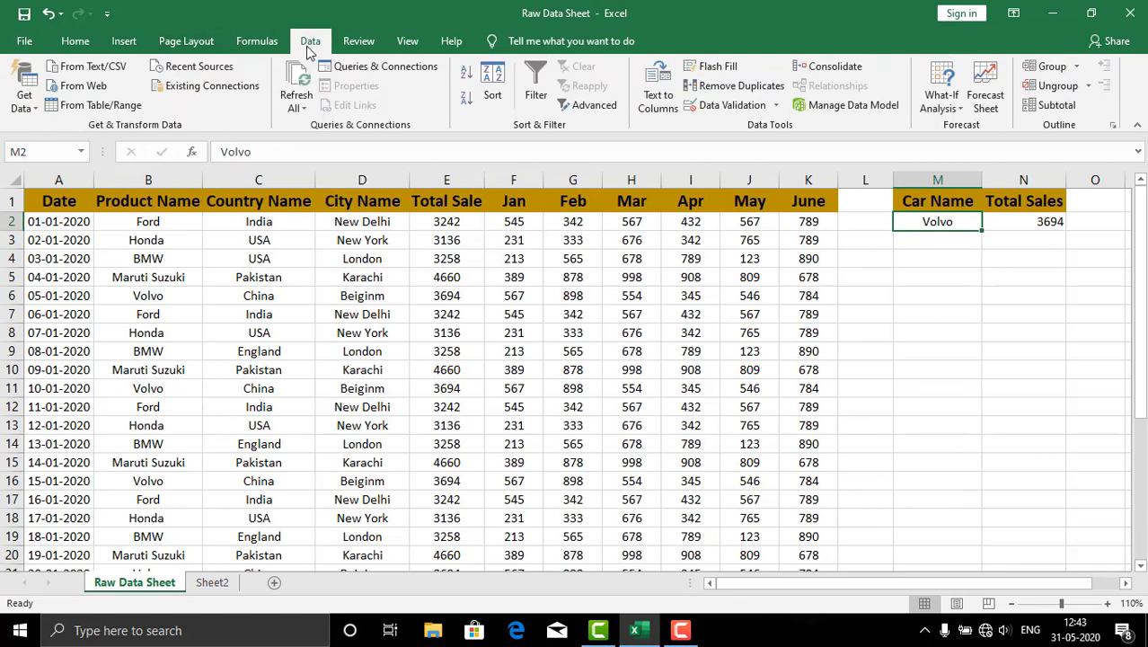
pyautogui.click(714, 105)
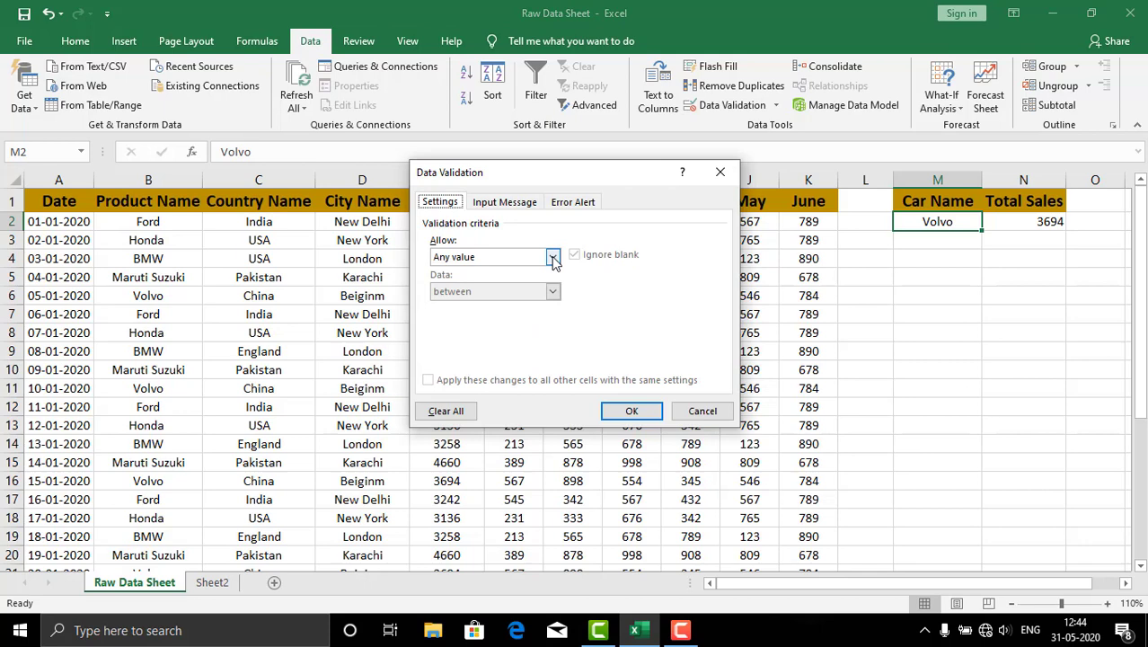
pyautogui.click(553, 261)
pyautogui.click(445, 300)
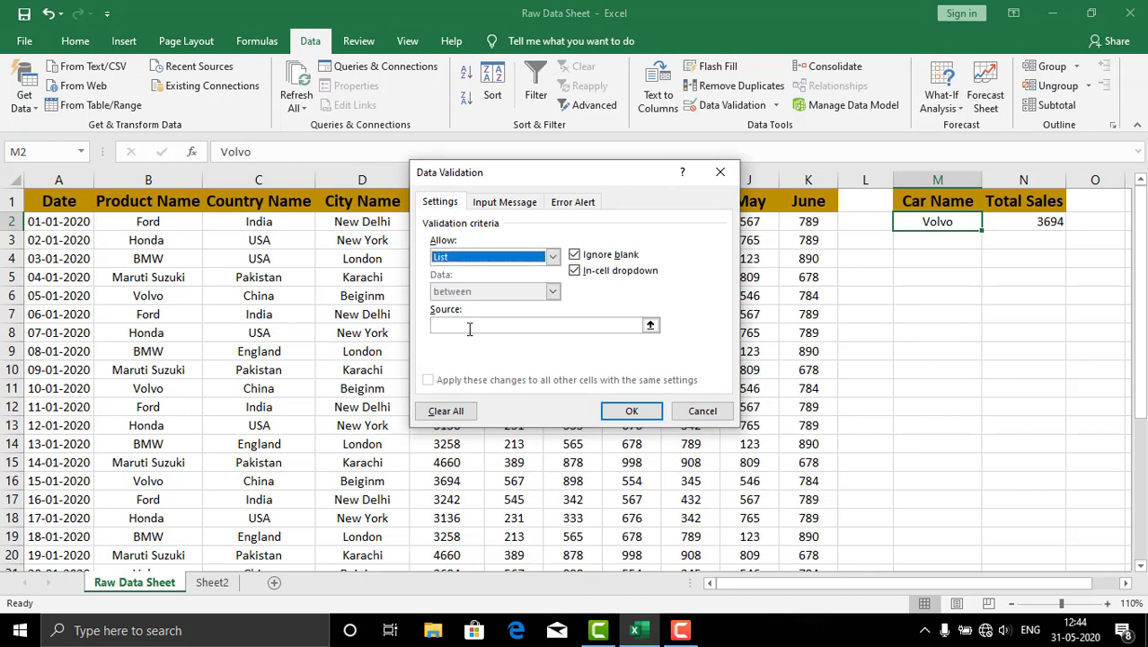
pyautogui.click(480, 325)
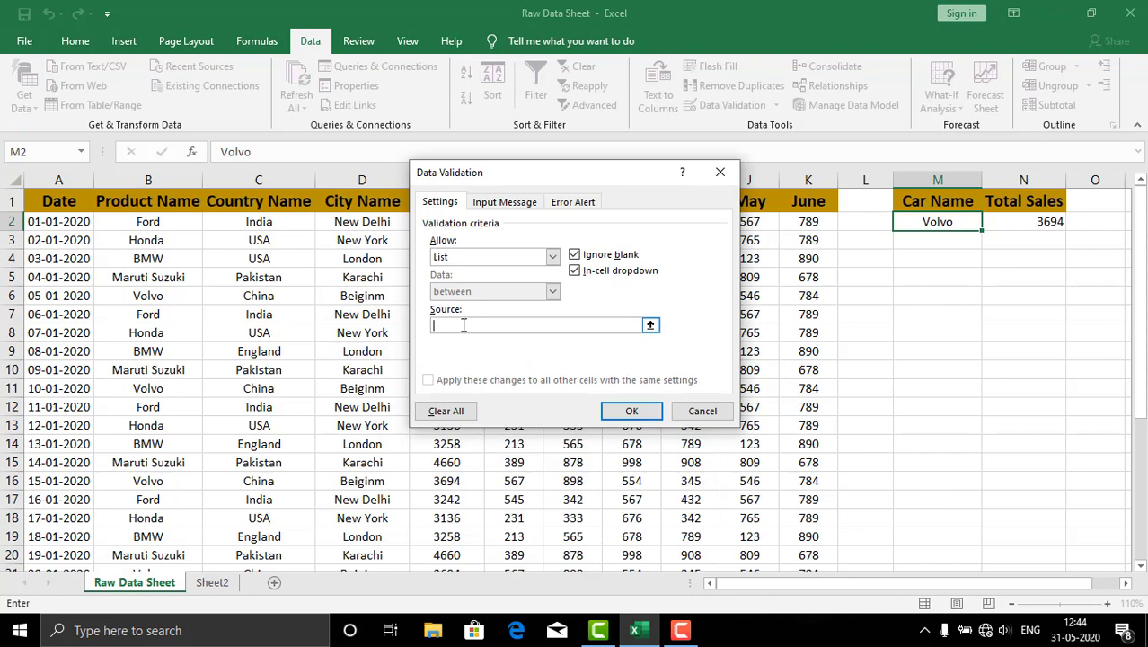
pyautogui.click(142, 225)
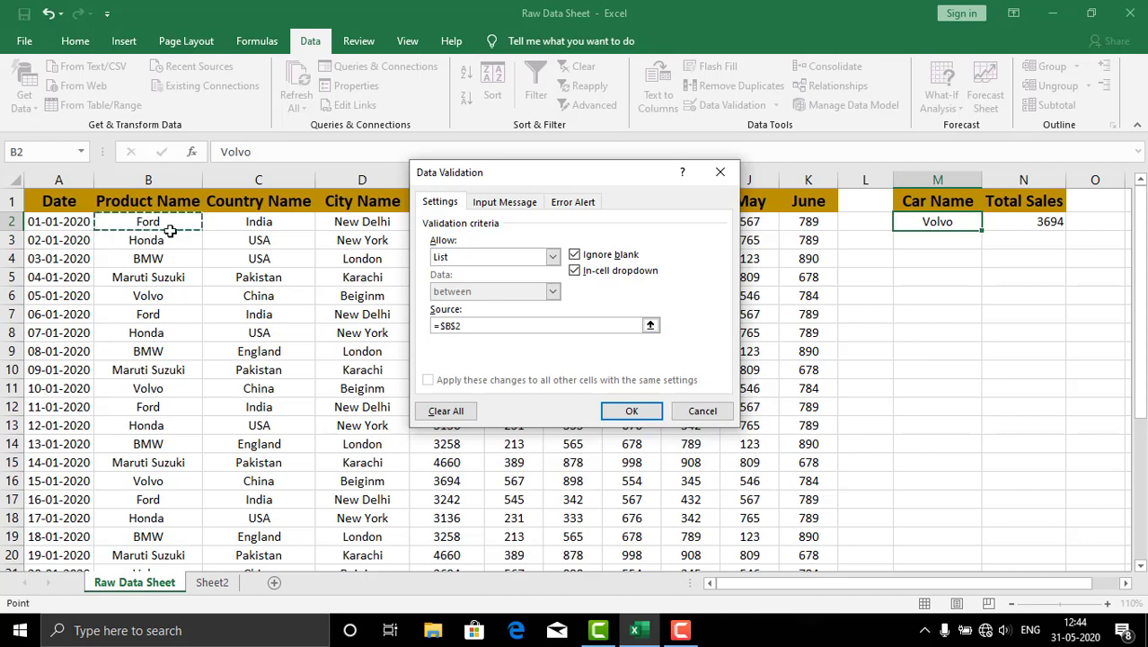
pyautogui.moveTo(158, 224); pyautogui.dragTo(175, 310)
pyautogui.click(629, 411)
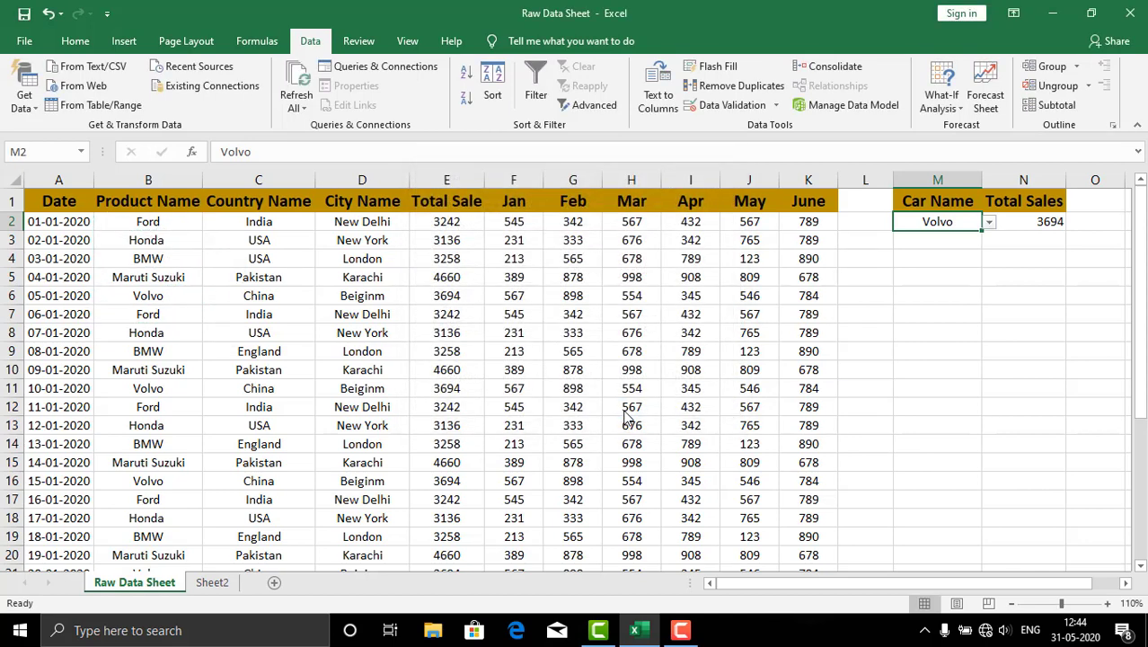
# - Test the dropdown in M2 by choosing BMW and another car name from the list
pyautogui.click(989, 223)
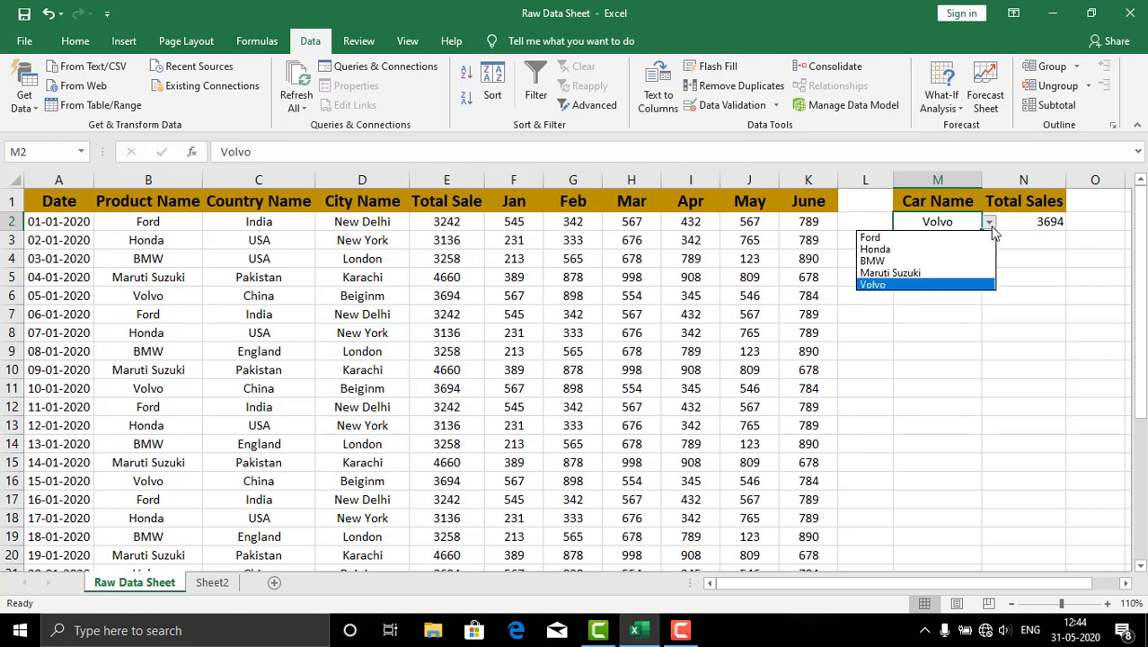
pyautogui.click(889, 263)
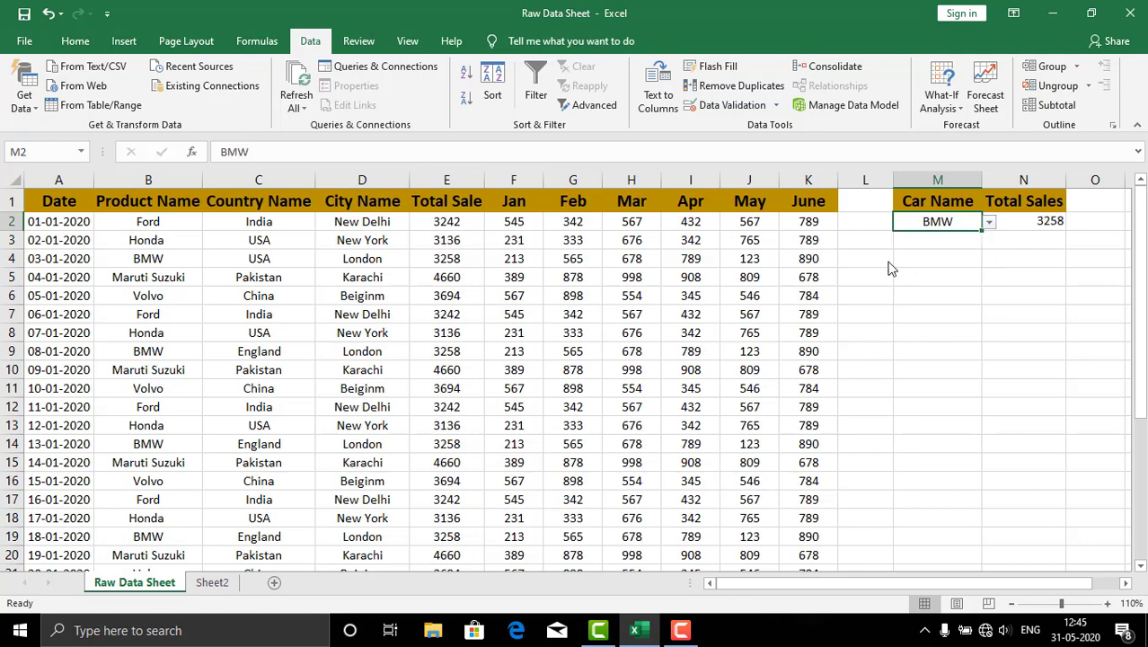
pyautogui.click(992, 229)
pyautogui.click(963, 223)
pyautogui.click(988, 225)
pyautogui.click(904, 284)
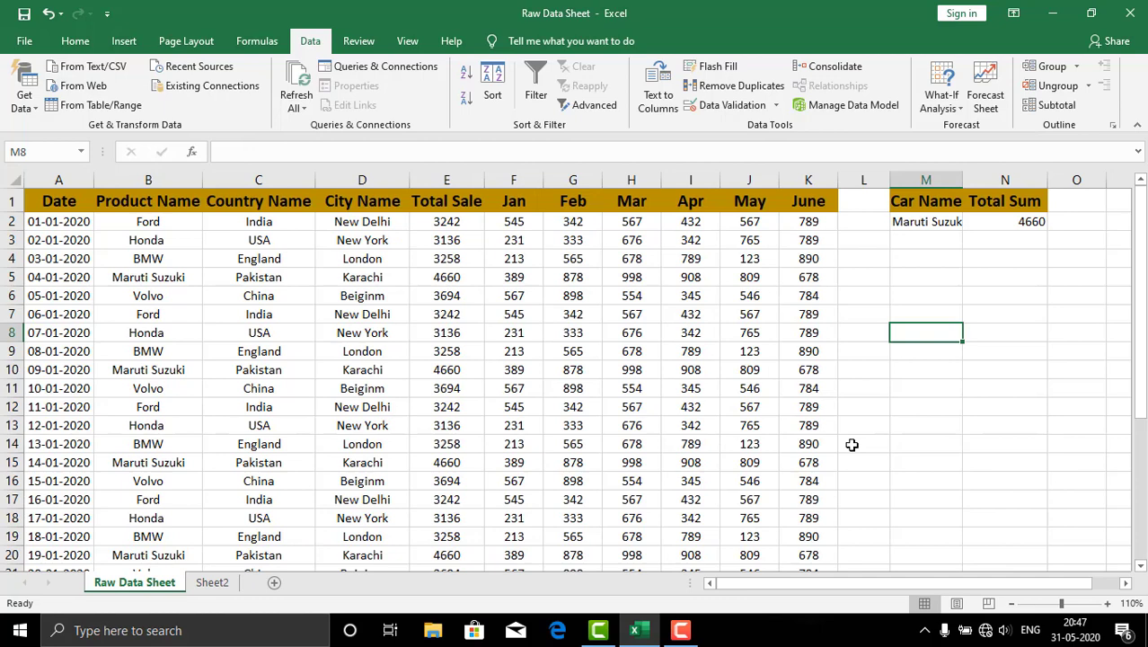
# - Start a SUMIF formula in M9 with the product names in B2:B32 as the range
pyautogui.click(915, 355)
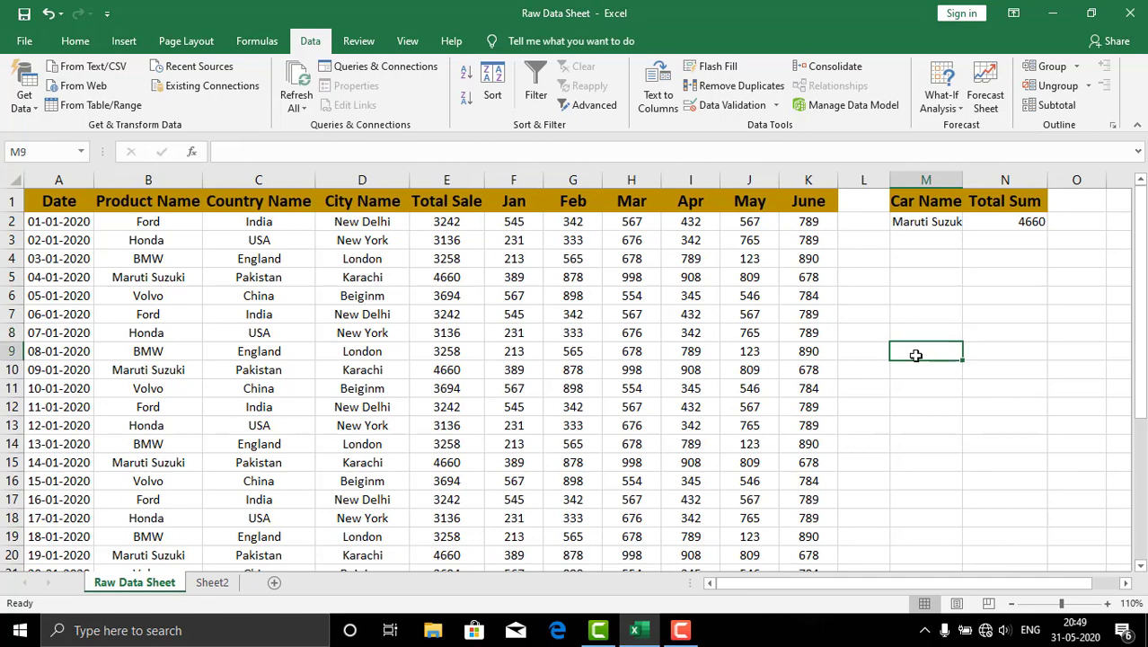
pyautogui.write('=')
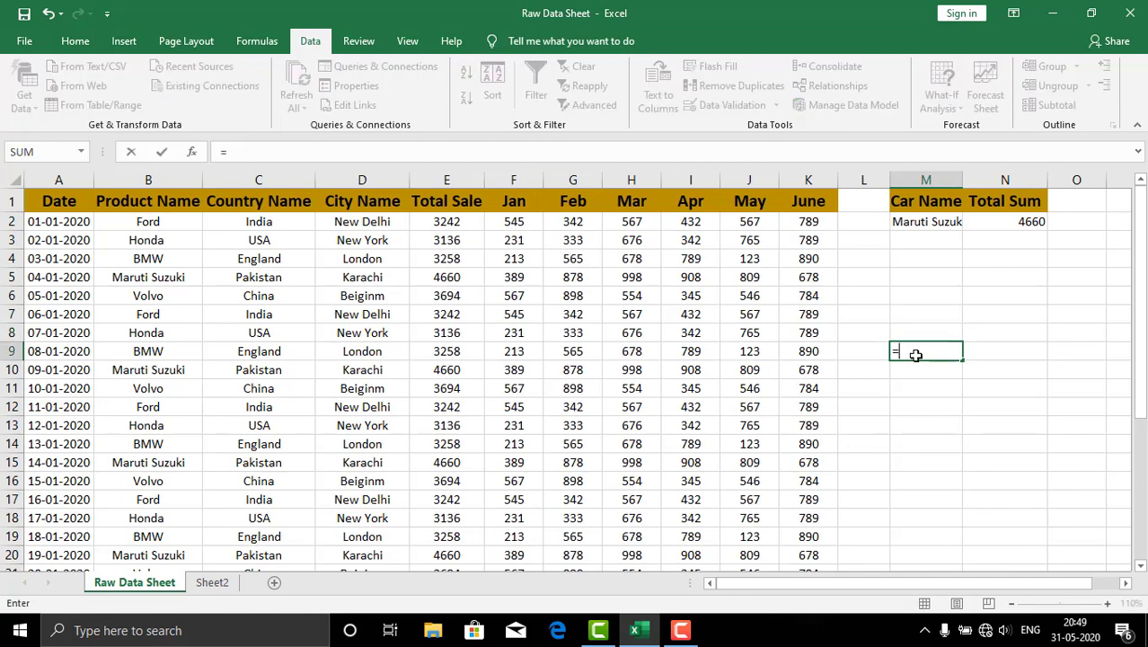
pyautogui.write('sumif(')
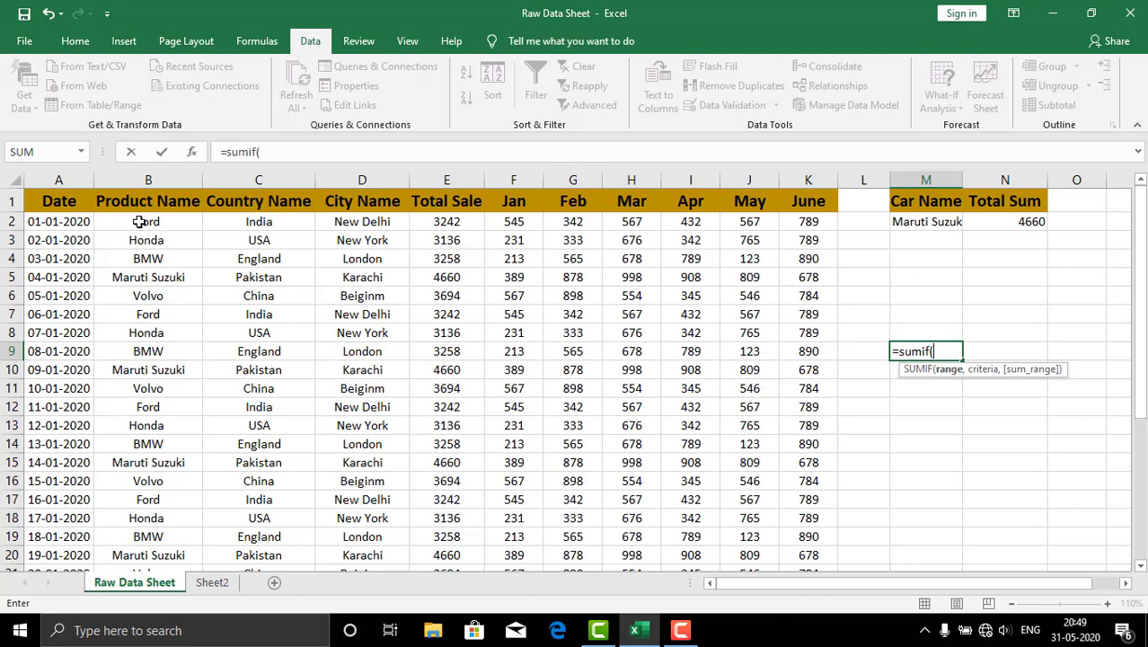
pyautogui.click(141, 222)
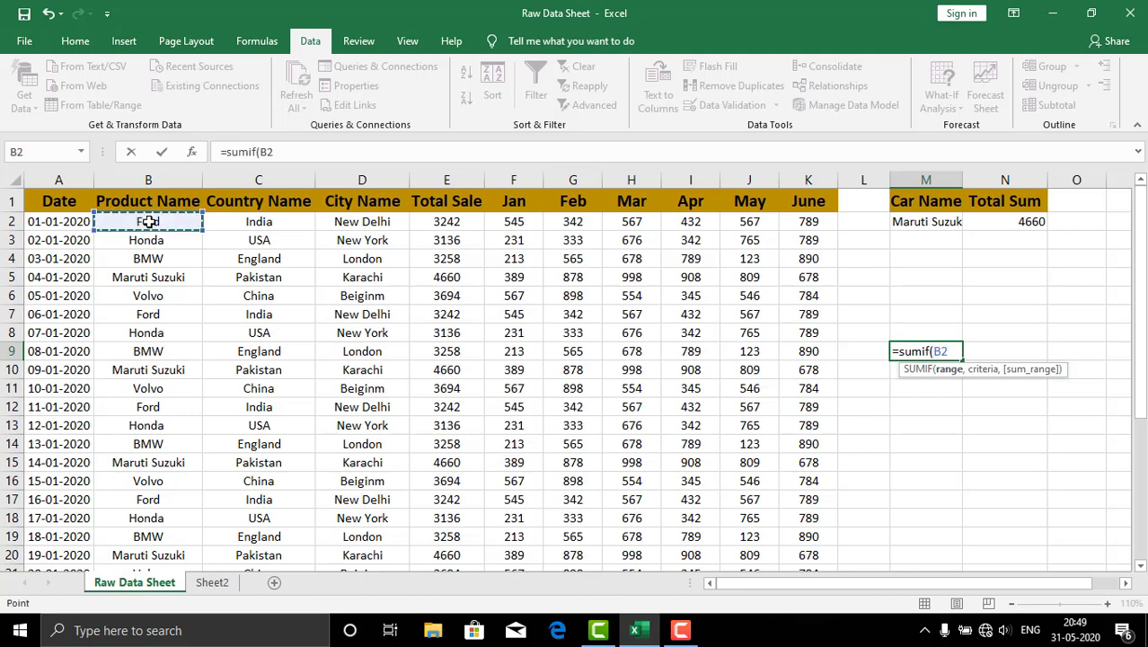
pyautogui.moveTo(164, 229); pyautogui.dragTo(106, 607)
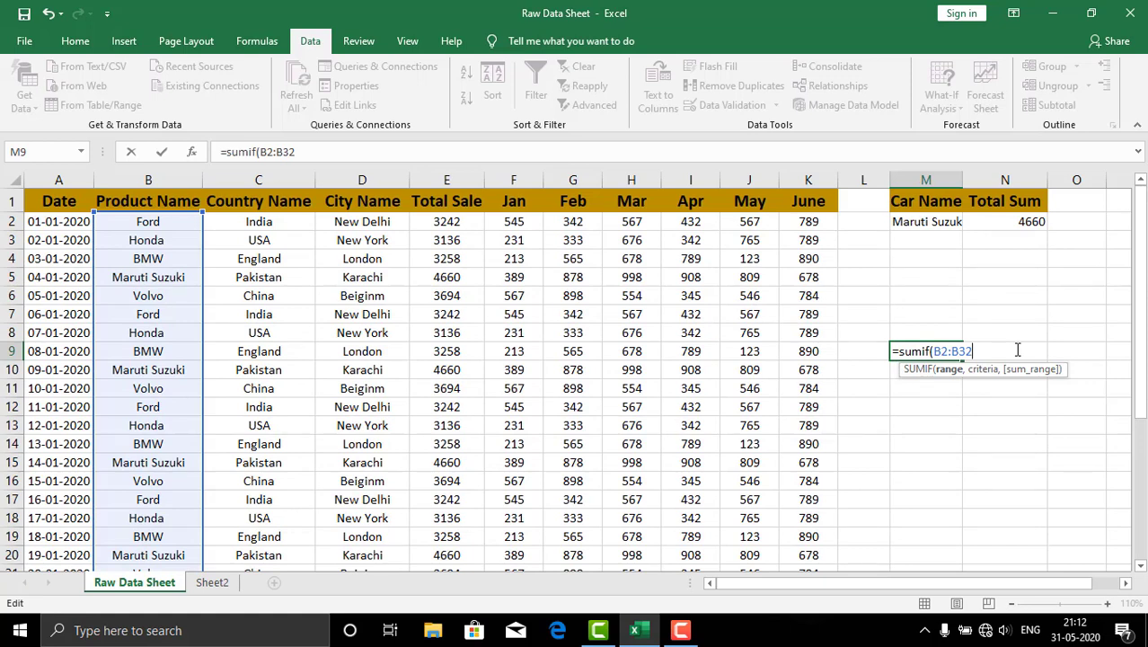
# - Complete the SUMIF in M9 with M2 as the criteria and the Total Sale values E2:E32 as the sum range
pyautogui.write(',')
pyautogui.click(926, 225)
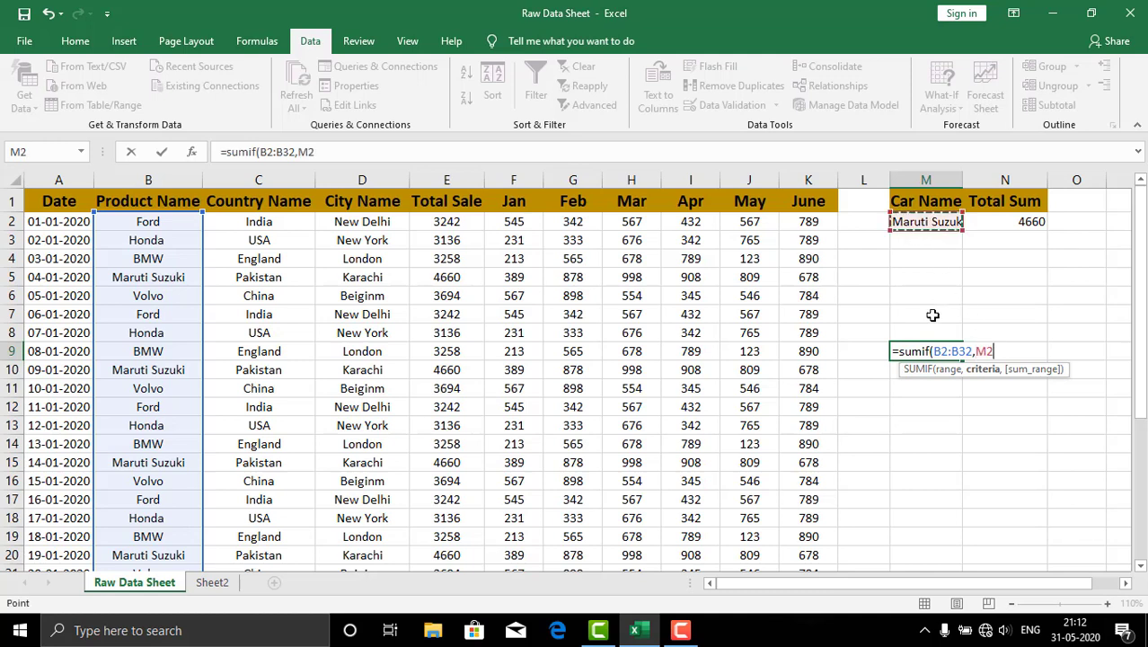
pyautogui.write(',')
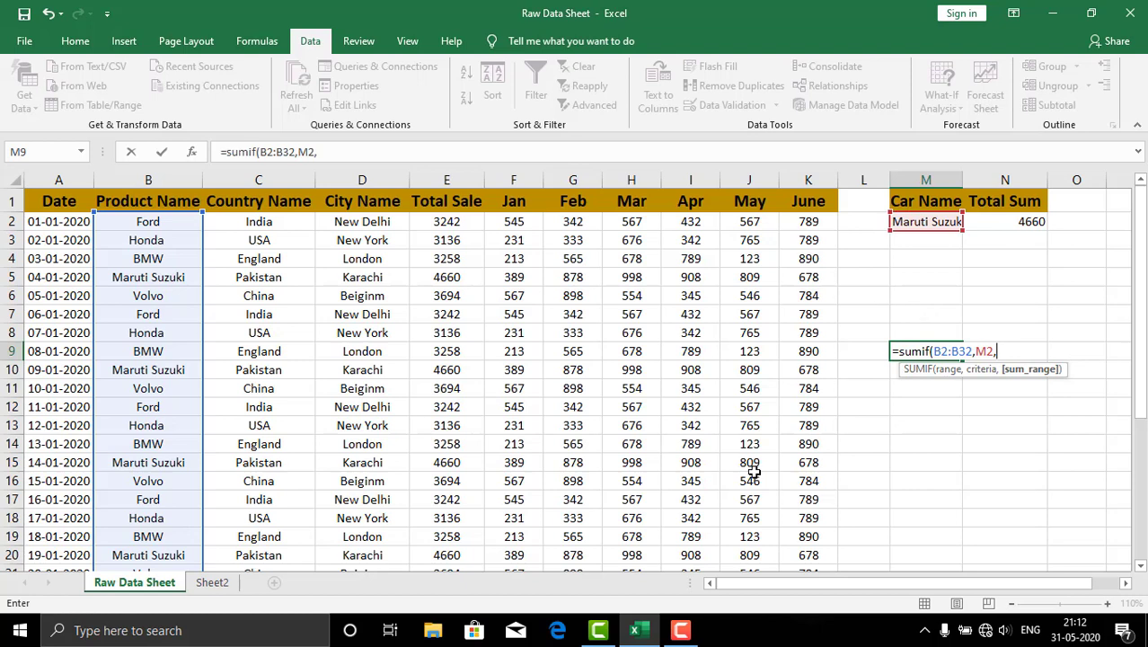
pyautogui.click(449, 221)
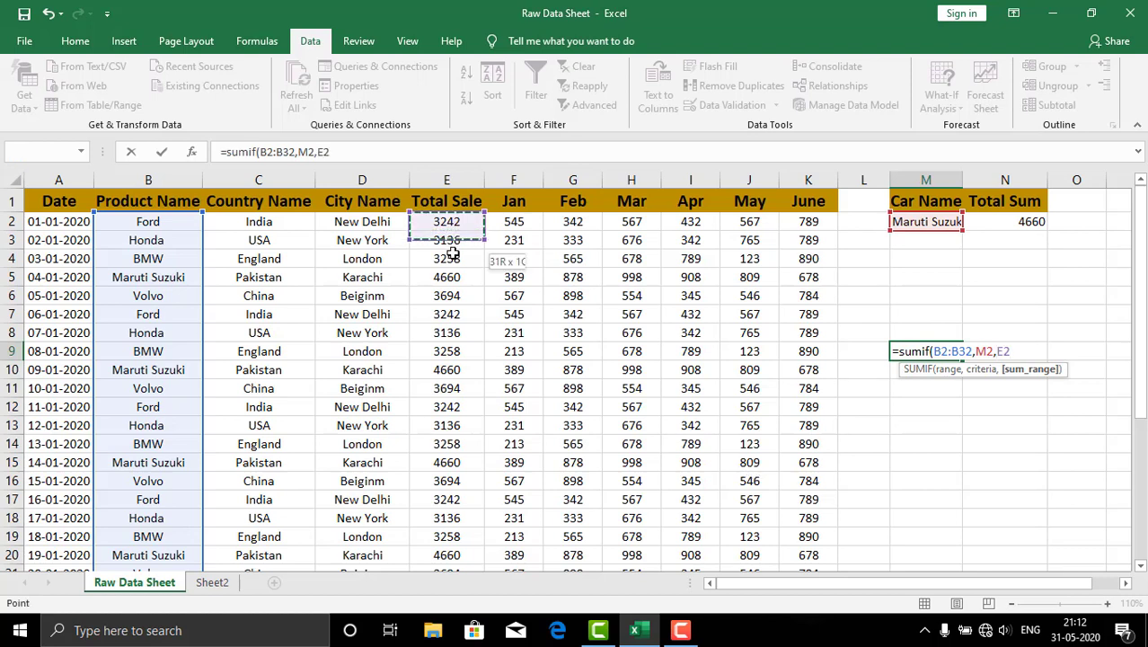
pyautogui.hotkey('ctrl', 'shift', 'Down')
pyautogui.write(')')
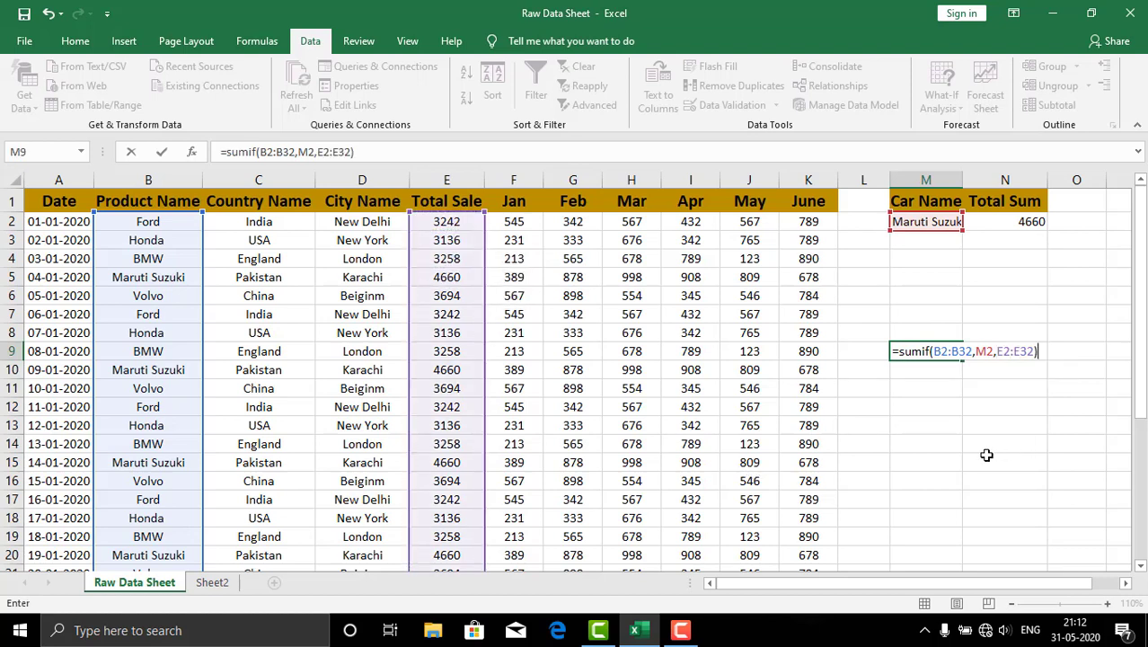
pyautogui.press('Return')
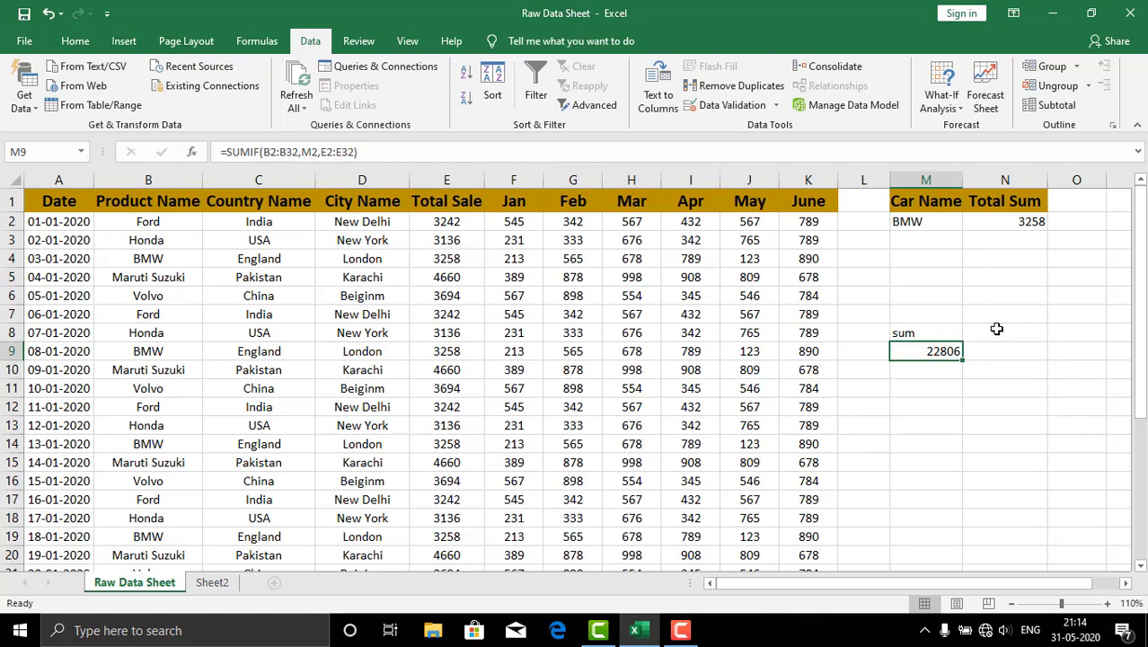
# - Test the SUMIF by choosing Honda and then BMW from the car name dropdown in M2
pyautogui.click(952, 222)
pyautogui.click(969, 222)
pyautogui.click(886, 250)
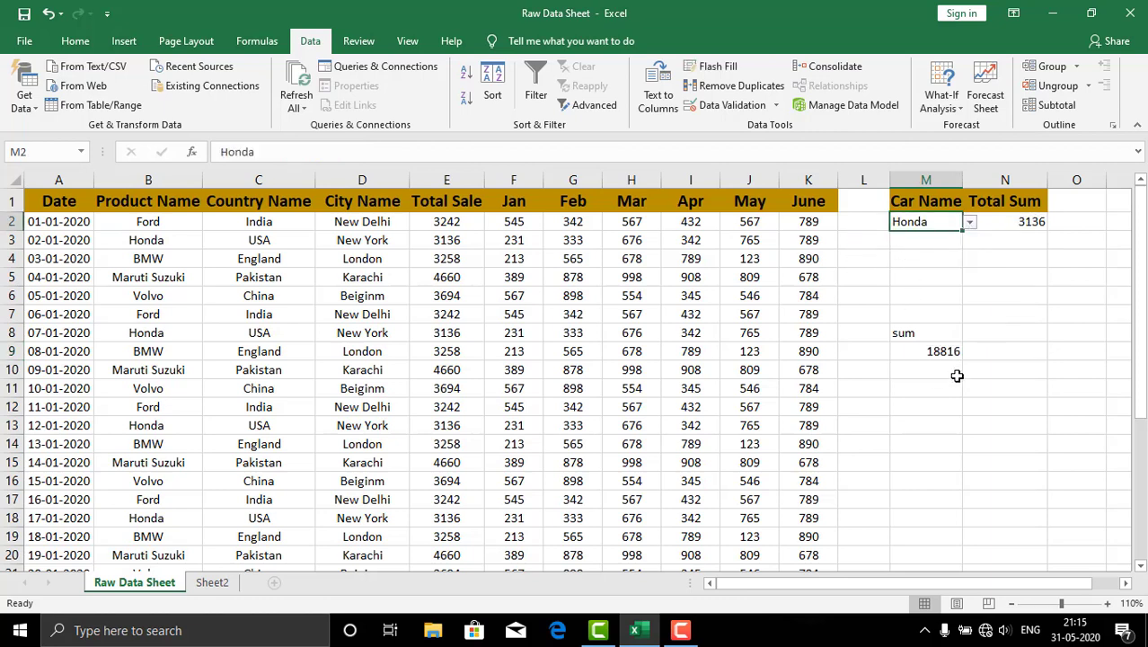
pyautogui.click(969, 222)
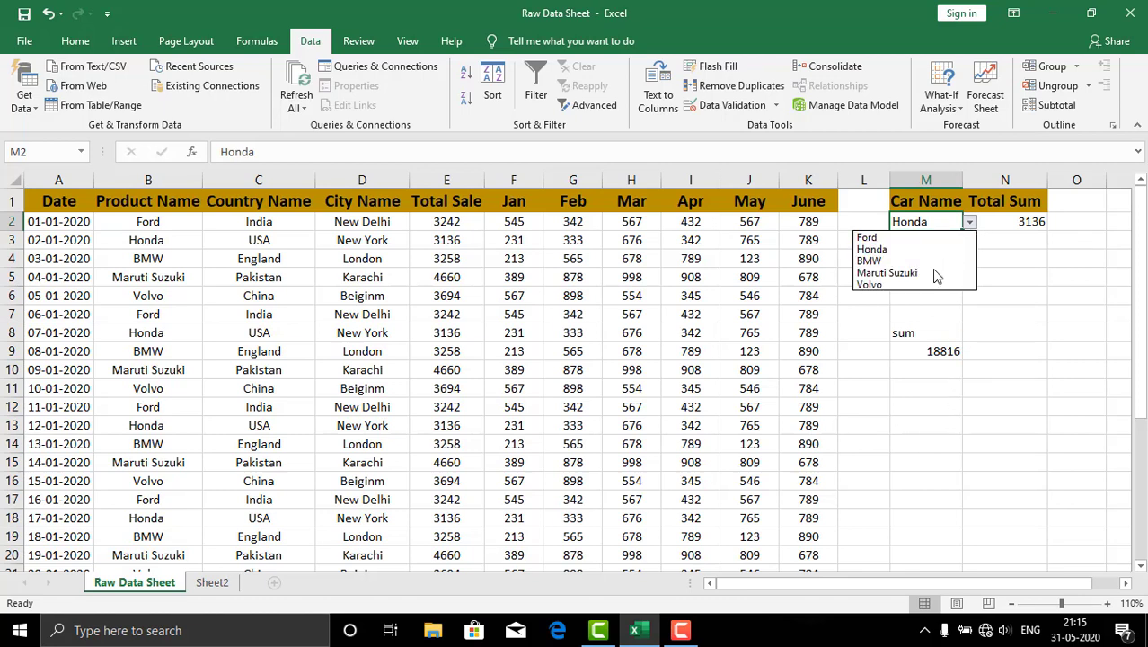
pyautogui.click(888, 261)
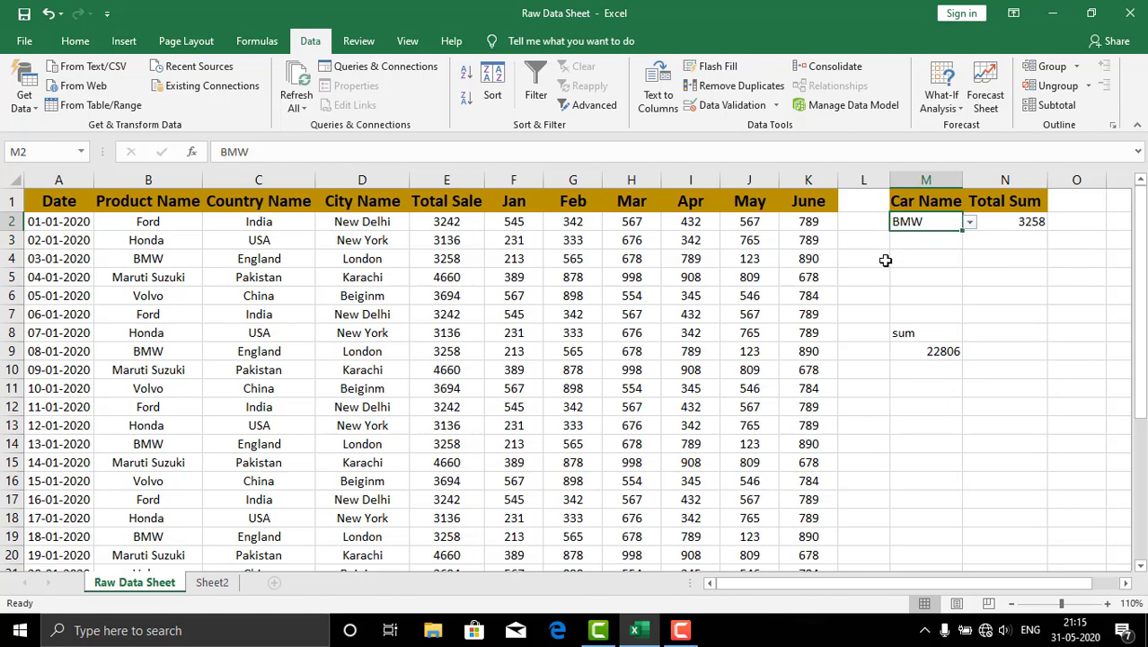